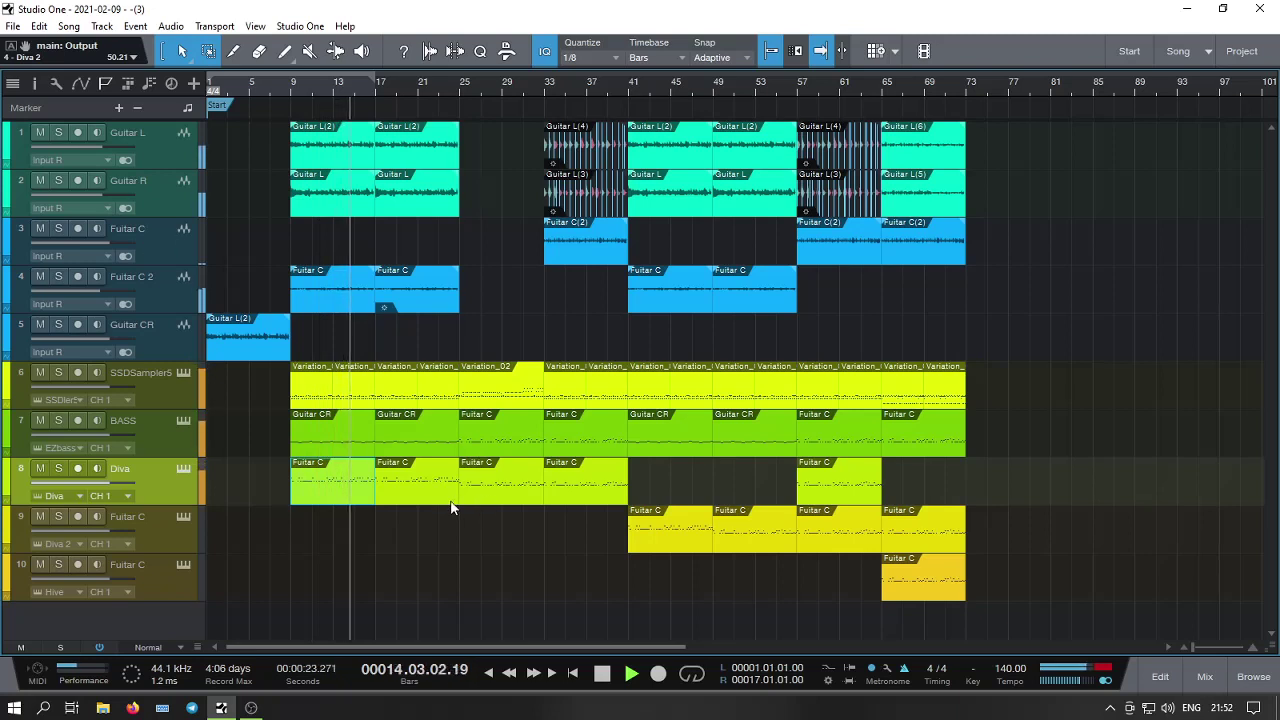
# Move the clip at bar 17 from the Diva track to the Hive track and set the Hive volume to -1.9.
pyautogui.moveTo(450, 498); pyautogui.dragTo(445, 586)
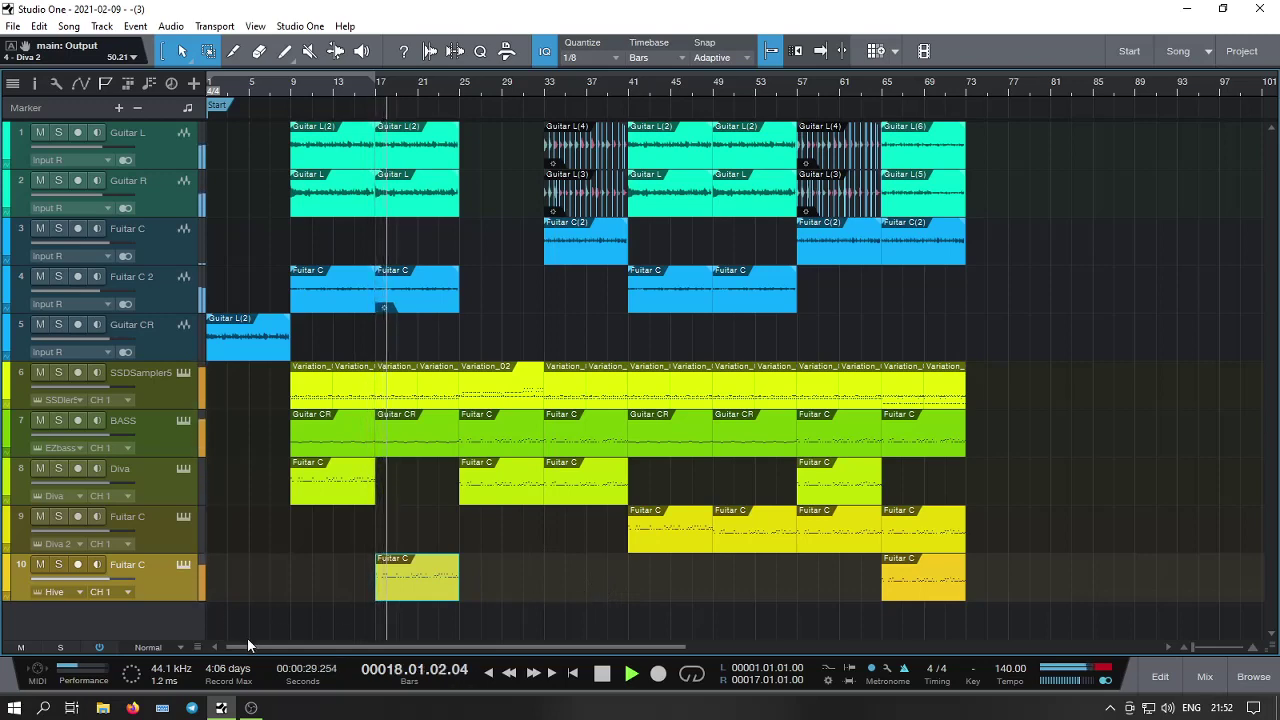
pyautogui.moveTo(100, 583)
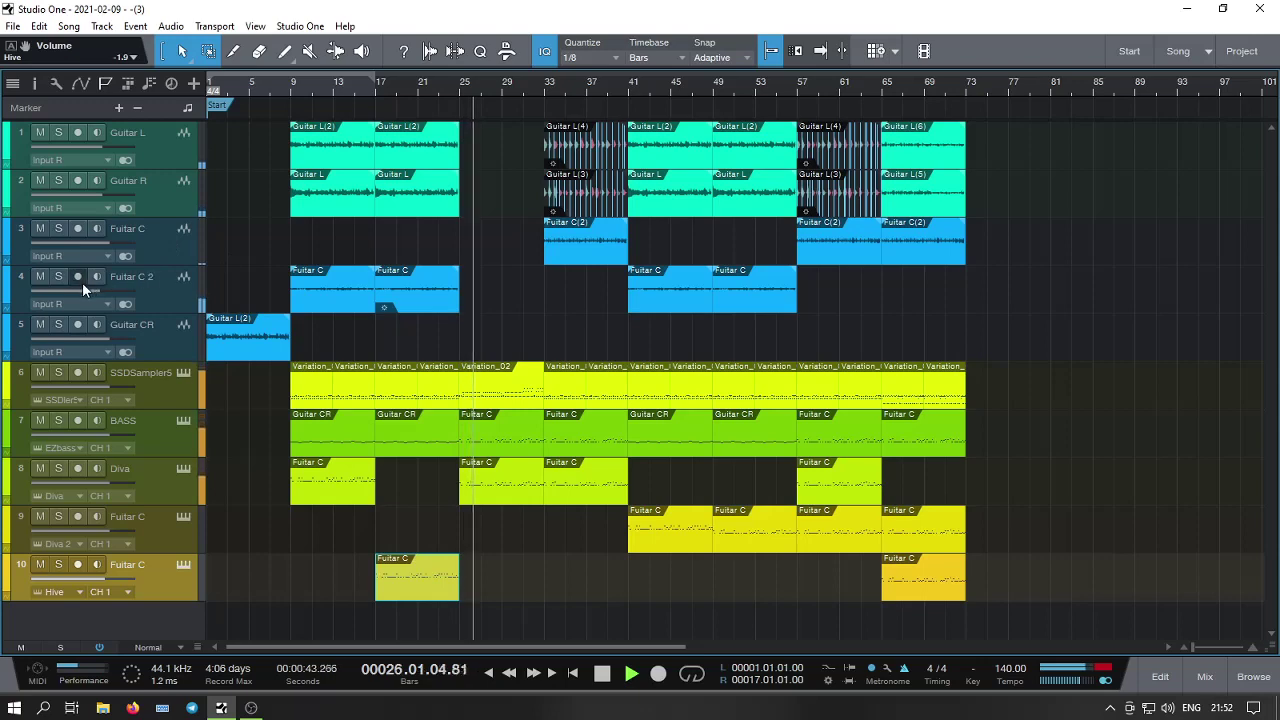
pyautogui.click(74, 231)
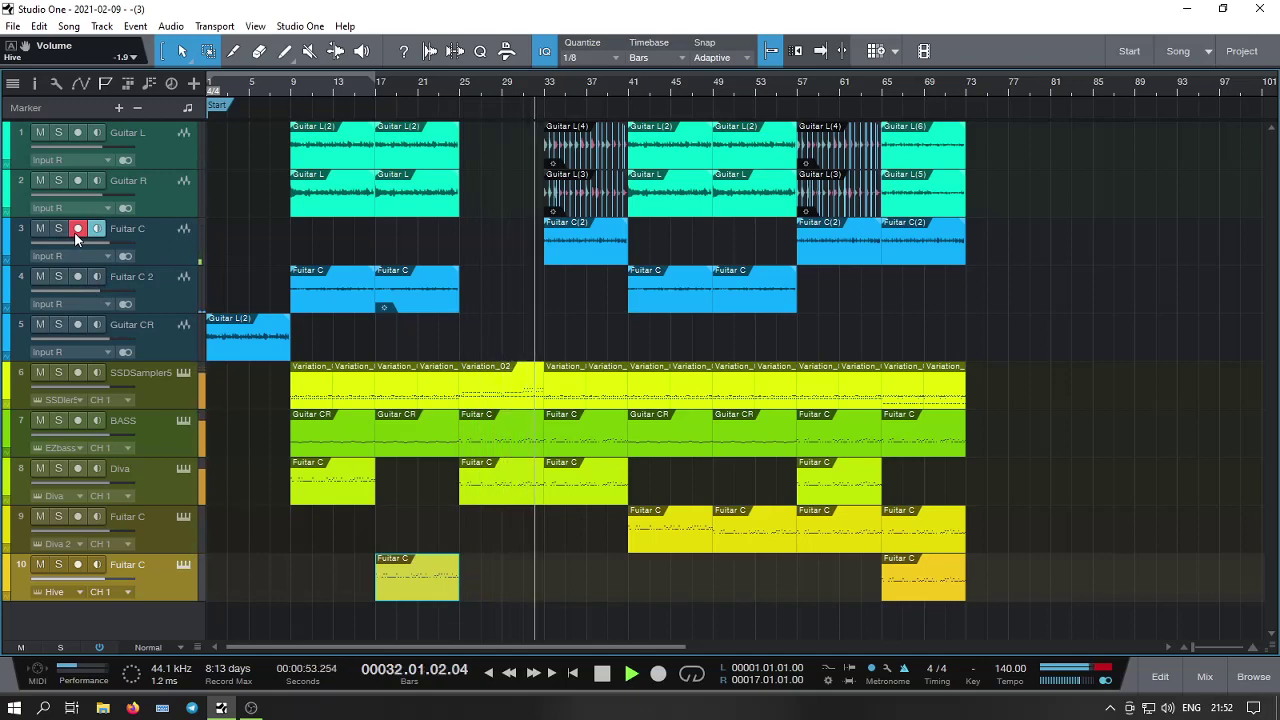
pyautogui.click(77, 229)
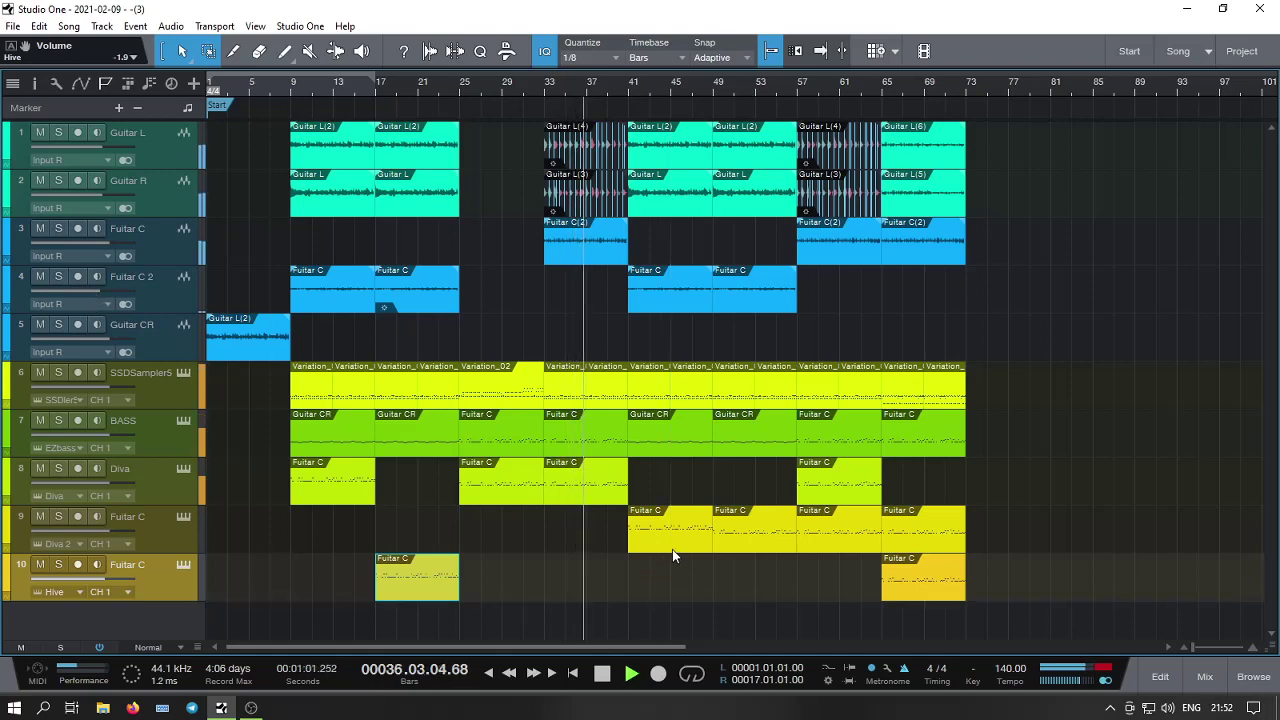
# Move the Diva 2 clip at bar 41 to the Hive track and transpose it up one octave.
pyautogui.moveTo(672, 549); pyautogui.dragTo(655, 609)
pyautogui.rightClick(652, 580)
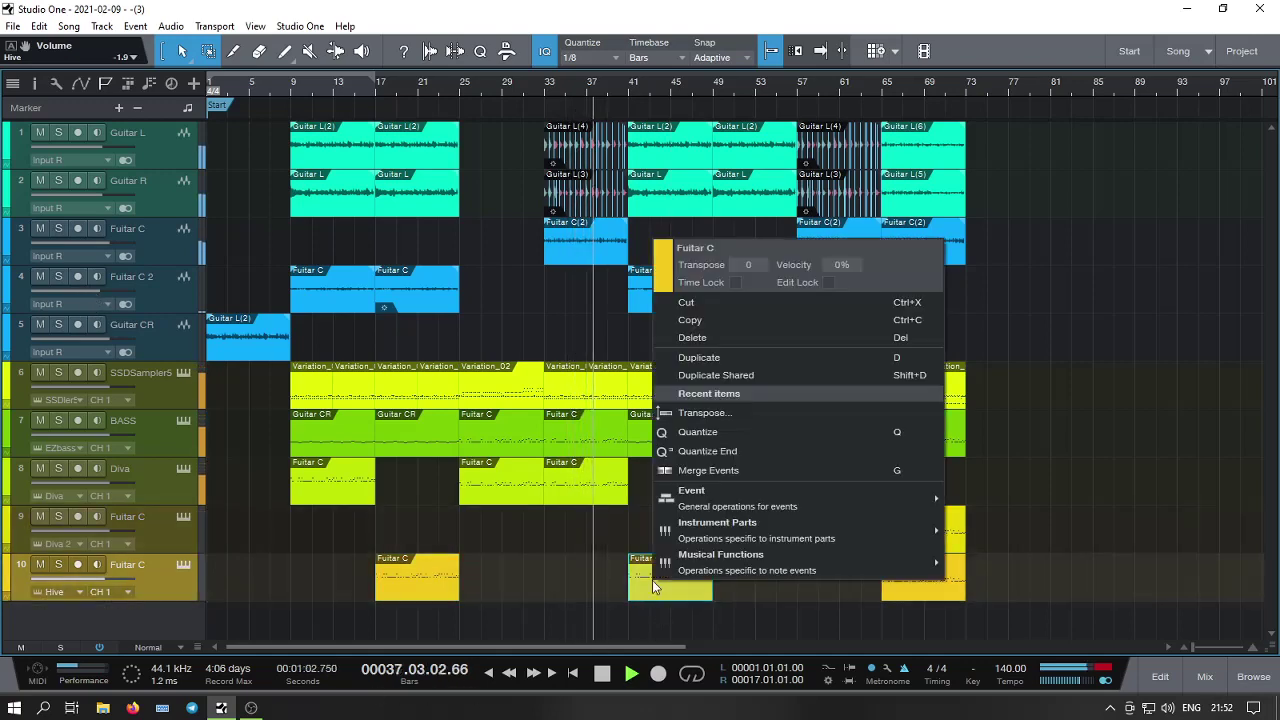
pyautogui.click(688, 414)
pyautogui.click(696, 328)
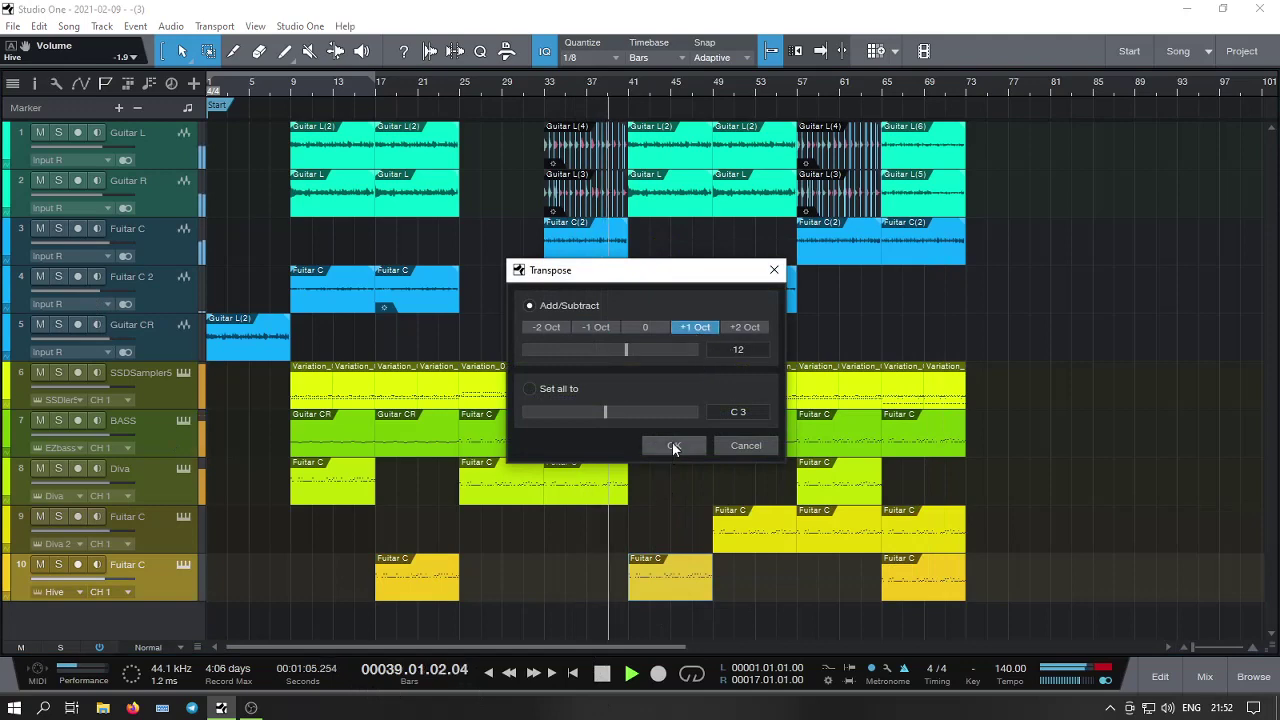
pyautogui.click(672, 445)
# Duplicate the Hive clip at bar 41 and transpose the copy at bar 49 down one octave.
pyautogui.rightClick(684, 590)
pyautogui.click(720, 360)
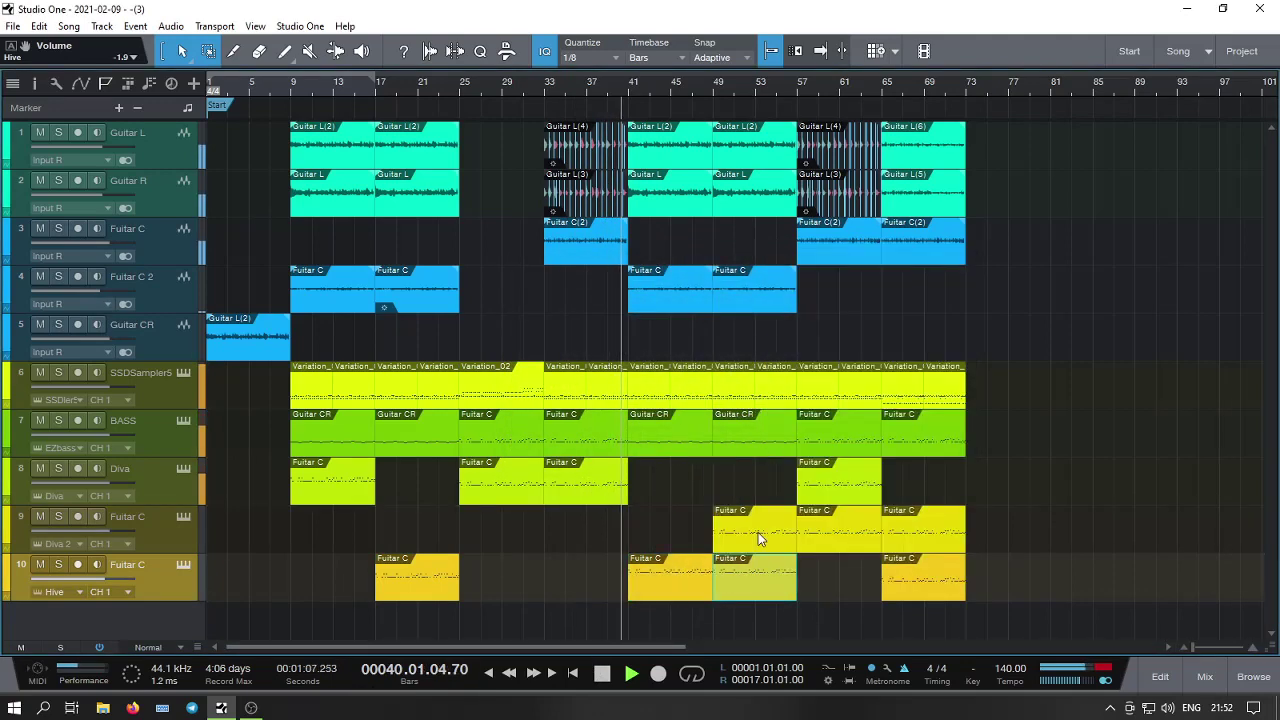
pyautogui.rightClick(750, 580)
pyautogui.click(775, 414)
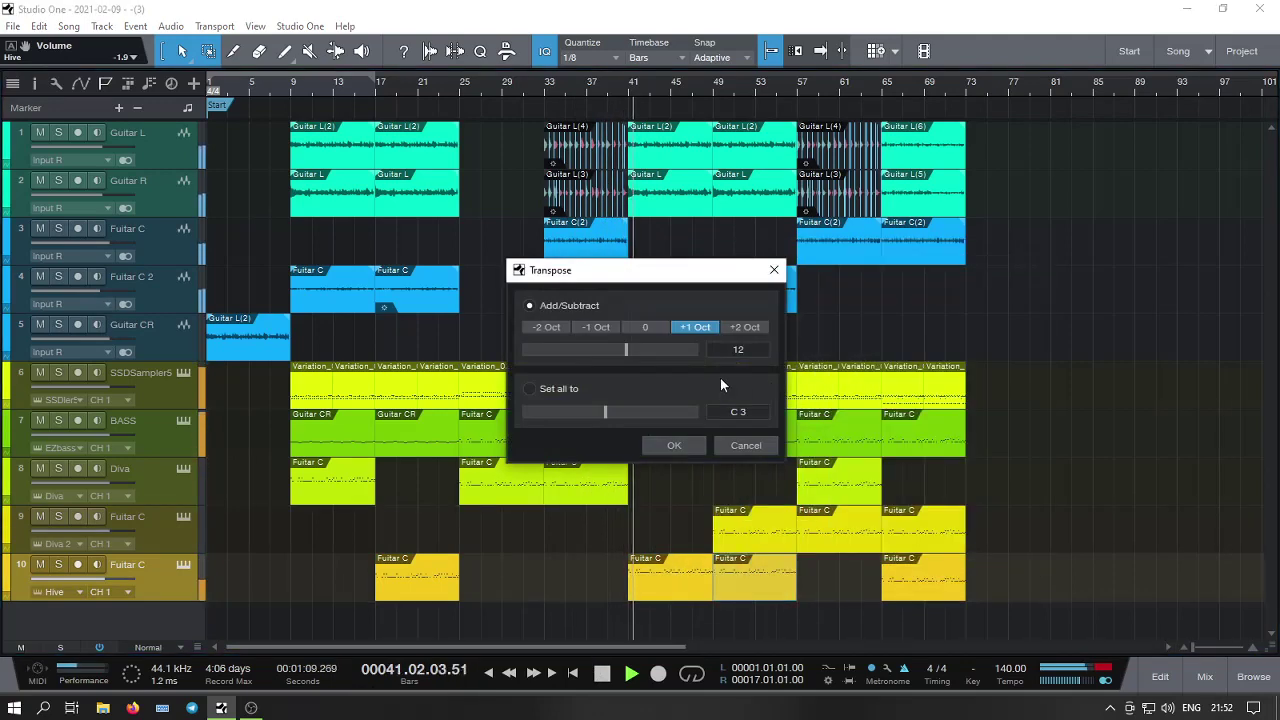
pyautogui.click(600, 331)
pyautogui.click(672, 445)
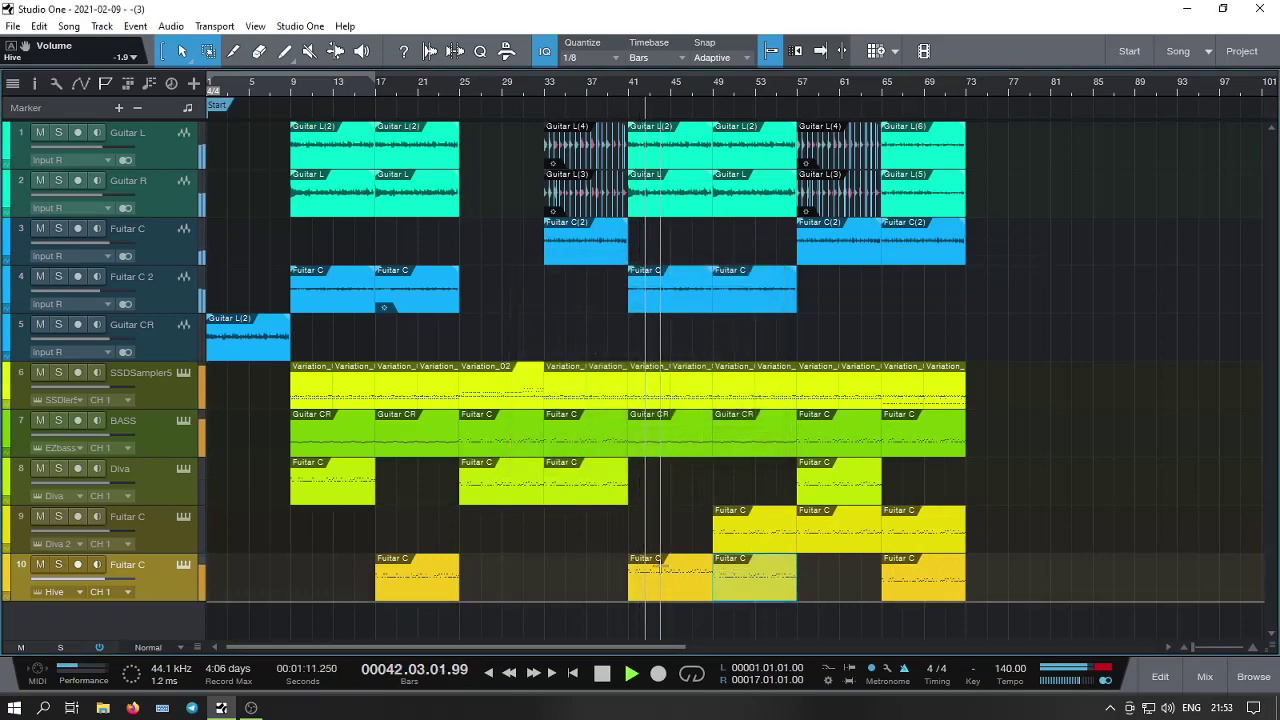
# Transpose the Hive clip at bar 41 down two octaves.
pyautogui.rightClick(700, 590)
pyautogui.click(712, 412)
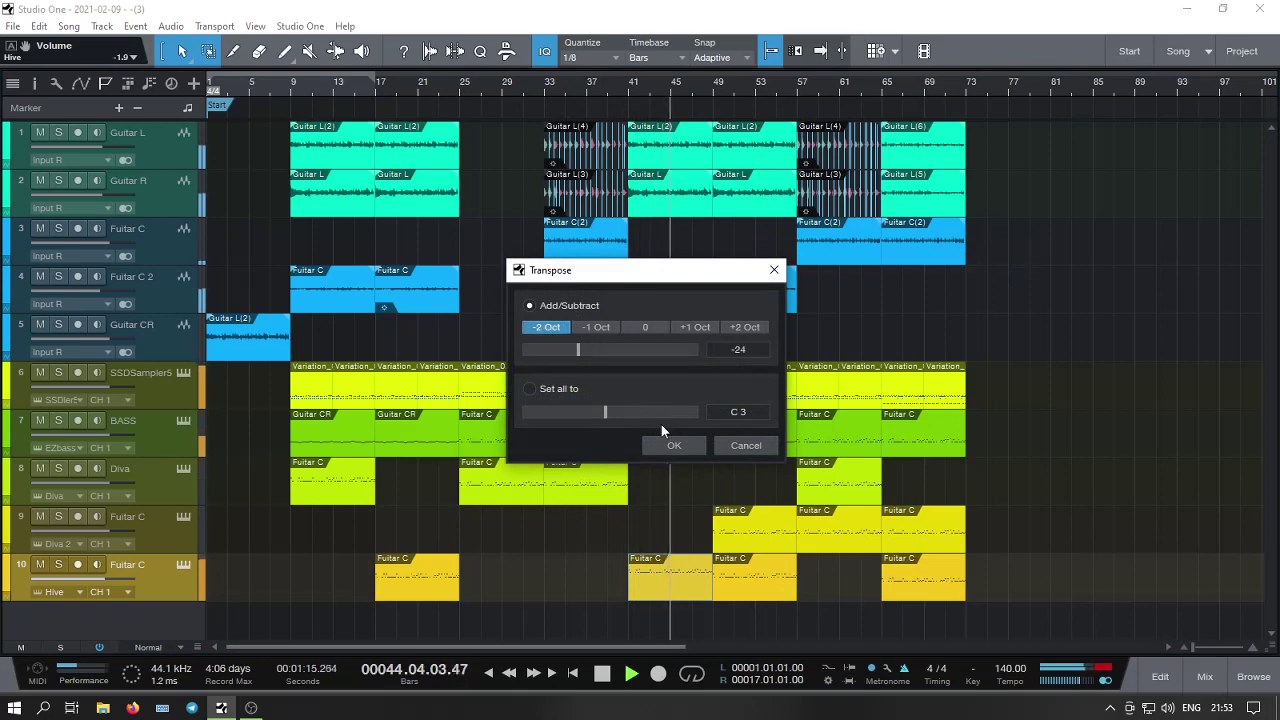
pyautogui.click(672, 445)
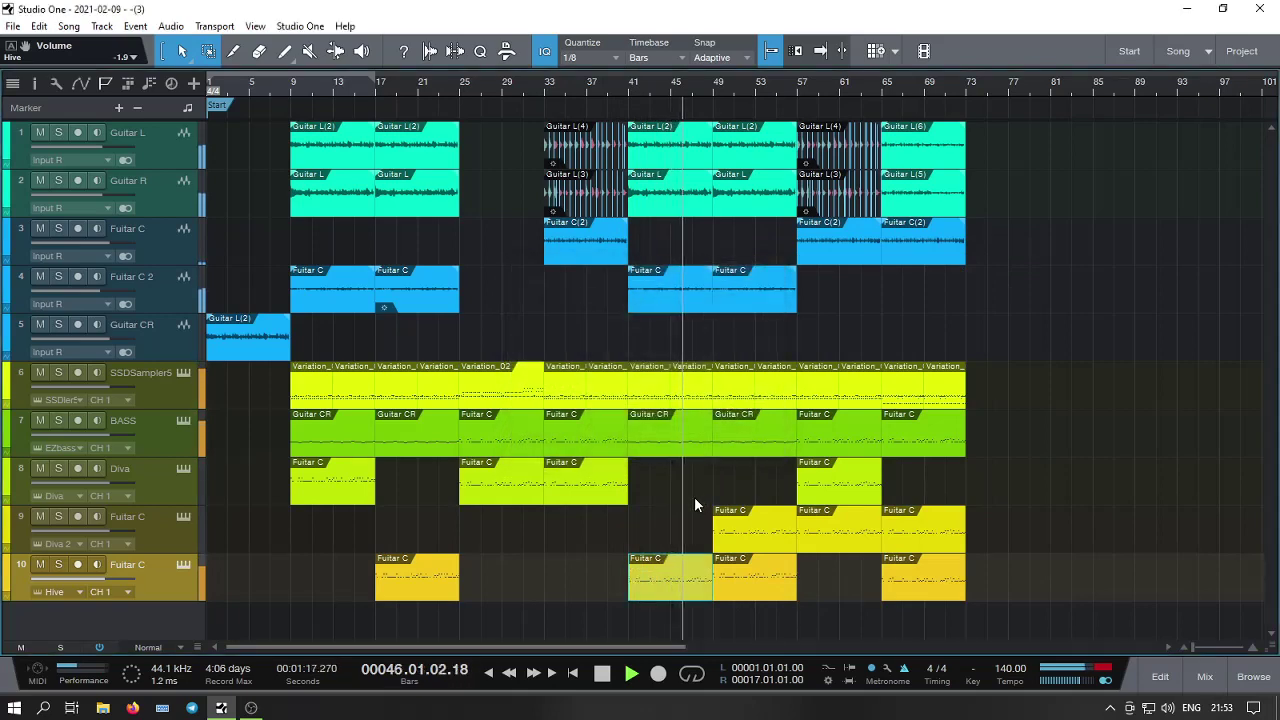
# Delete the duplicated Hive clip at bar 49 and stop playback.
pyautogui.rightClick(745, 598)
pyautogui.click(788, 348)
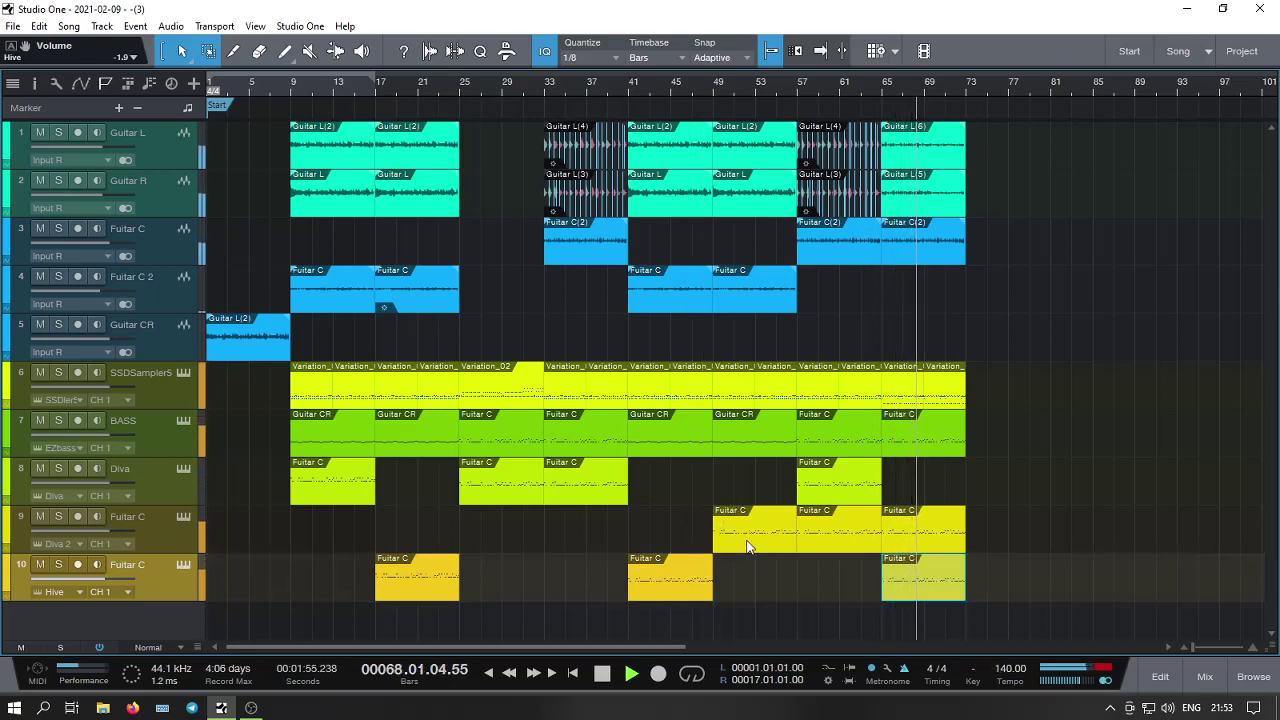
pyautogui.click(603, 673)
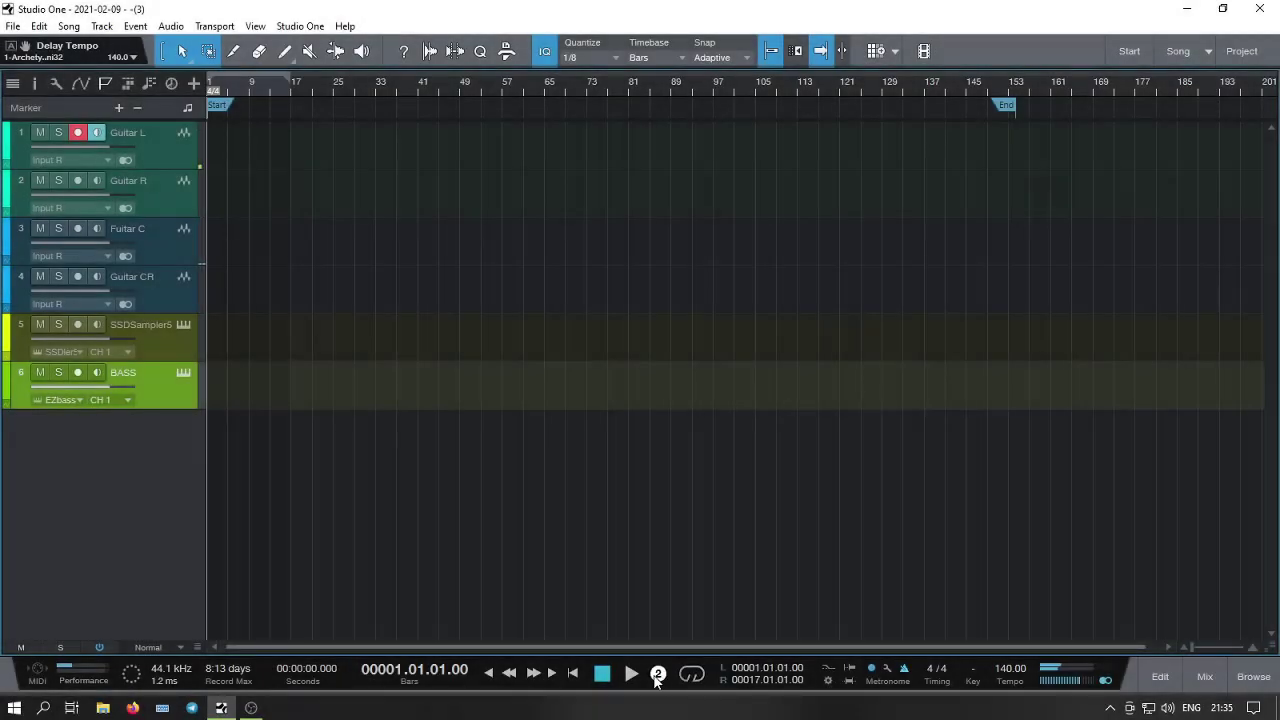
# Record a guitar take of about eight bars on the Guitar L track from bar 1.
pyautogui.click(657, 675)
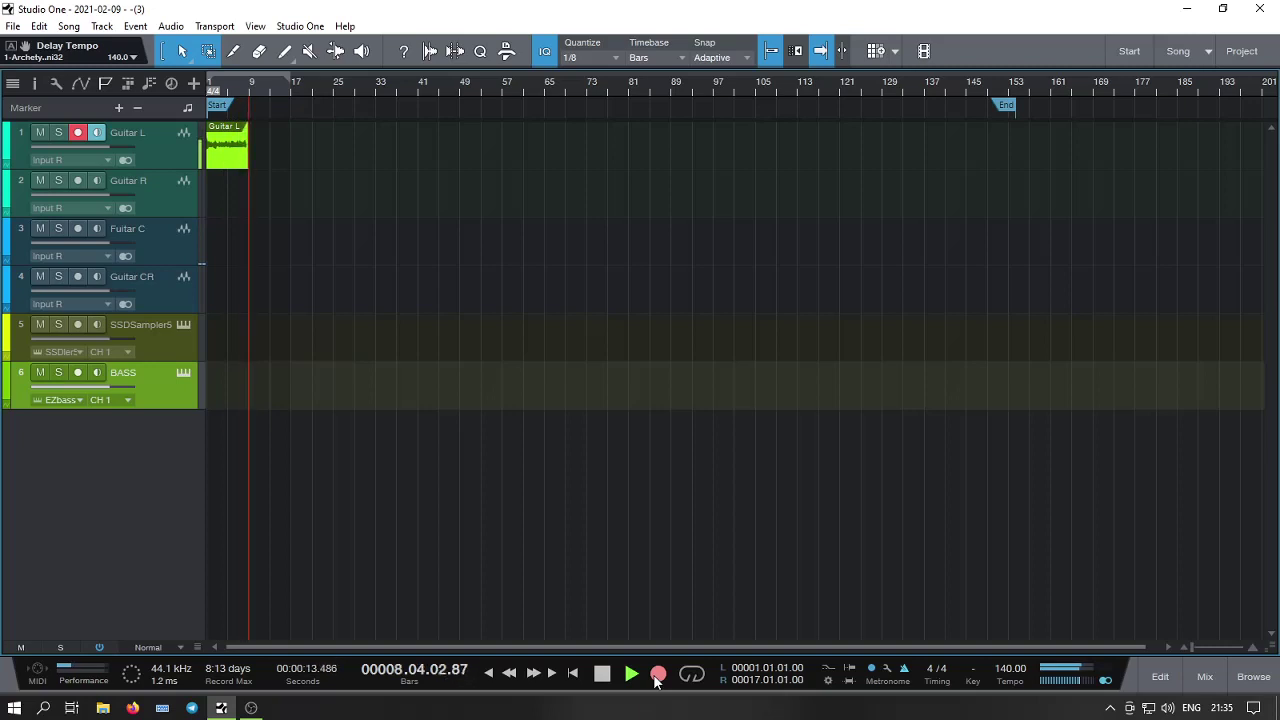
pyautogui.click(657, 674)
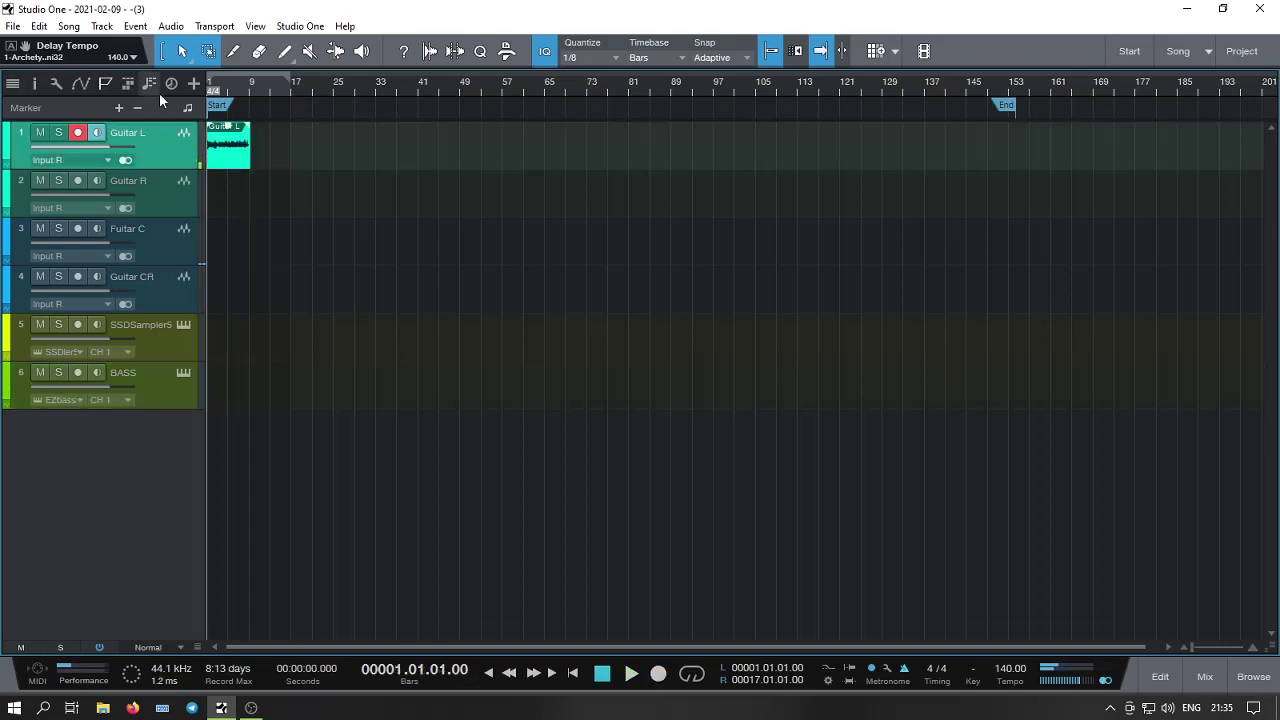
# Trim the recorded clip to a length of 8 bars and move it to the Guitar R track.
pyautogui.press('e')
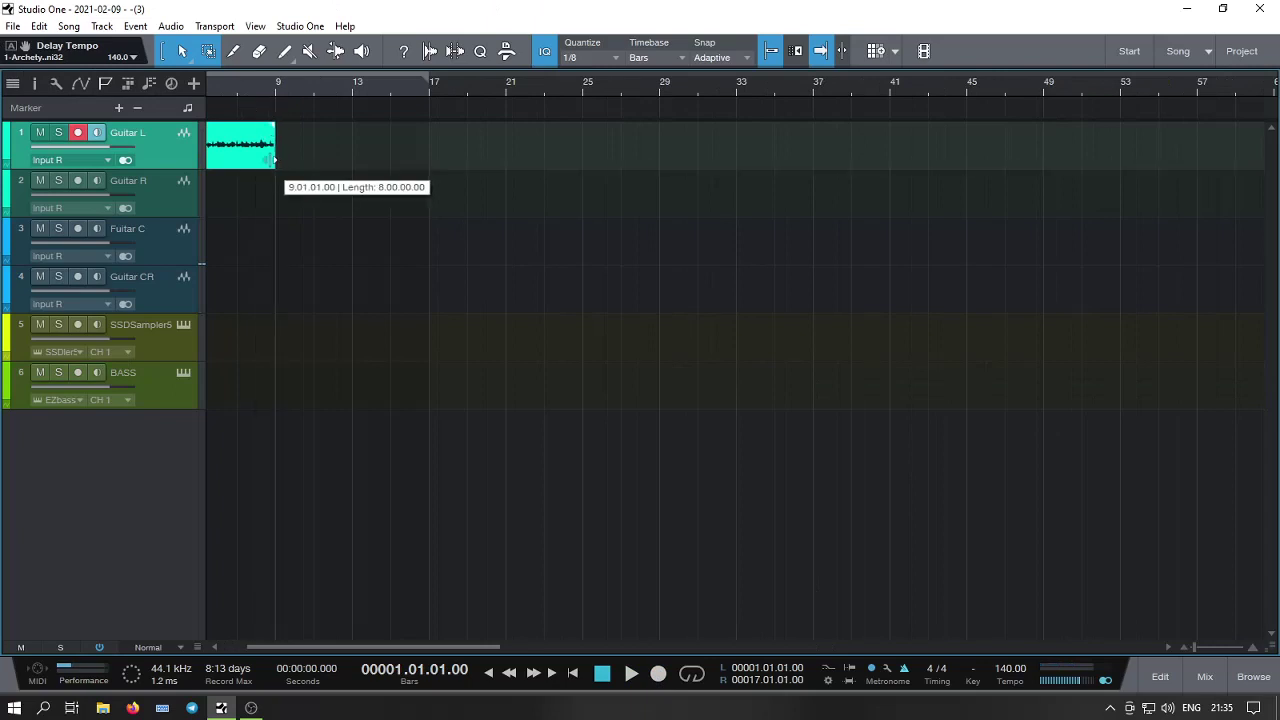
pyautogui.moveTo(266, 152); pyautogui.dragTo(254, 184)
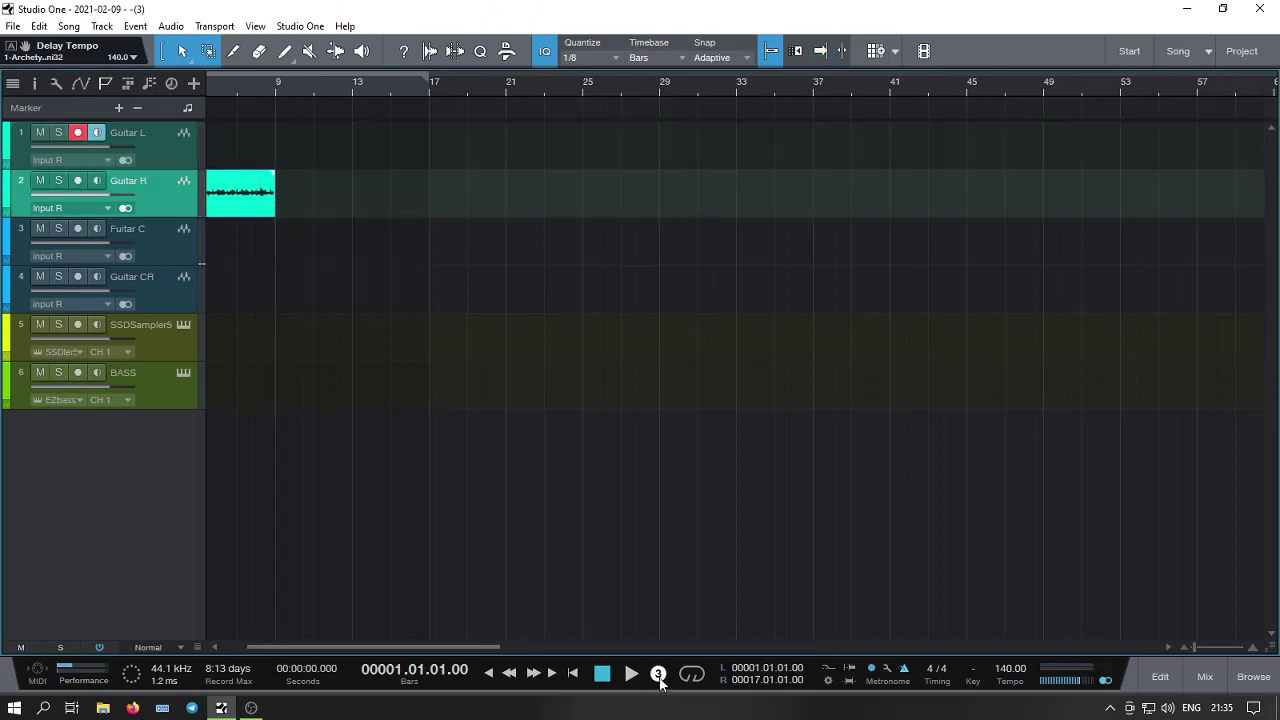
# Record a second take on the Guitar L track from bar 1 and trim it to end at bar 9.
pyautogui.click(659, 678)
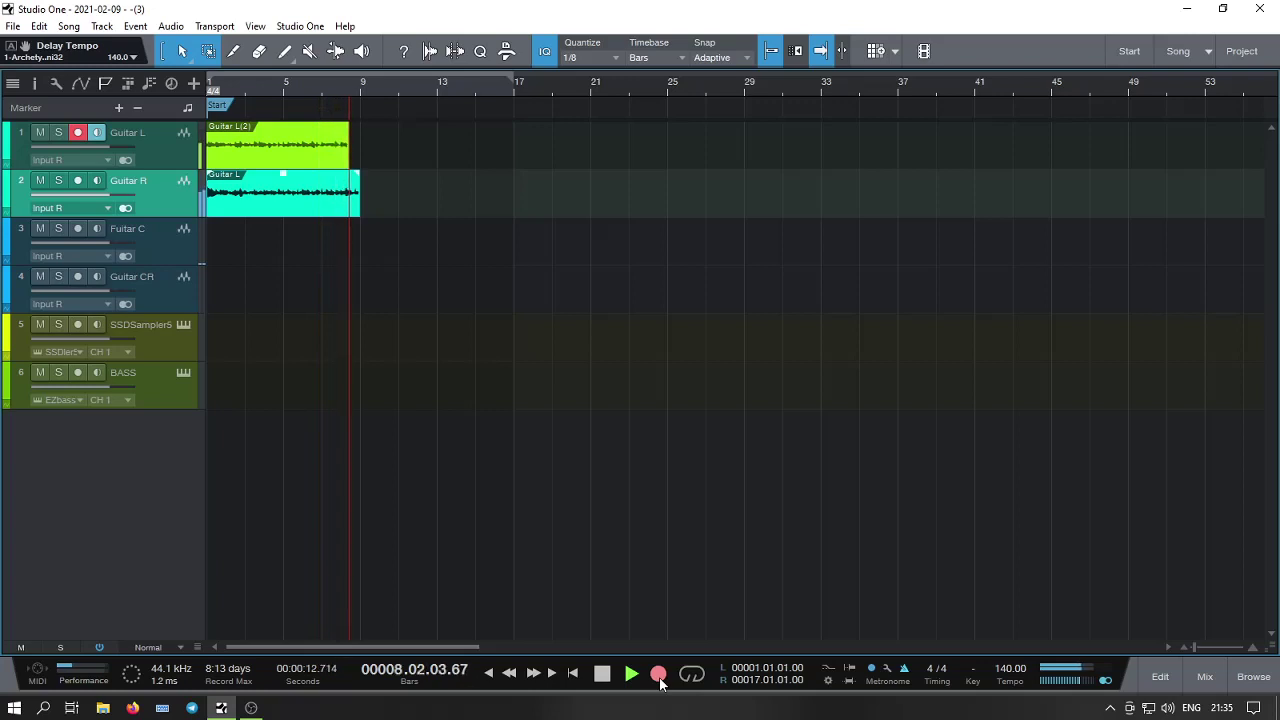
pyautogui.press('space')
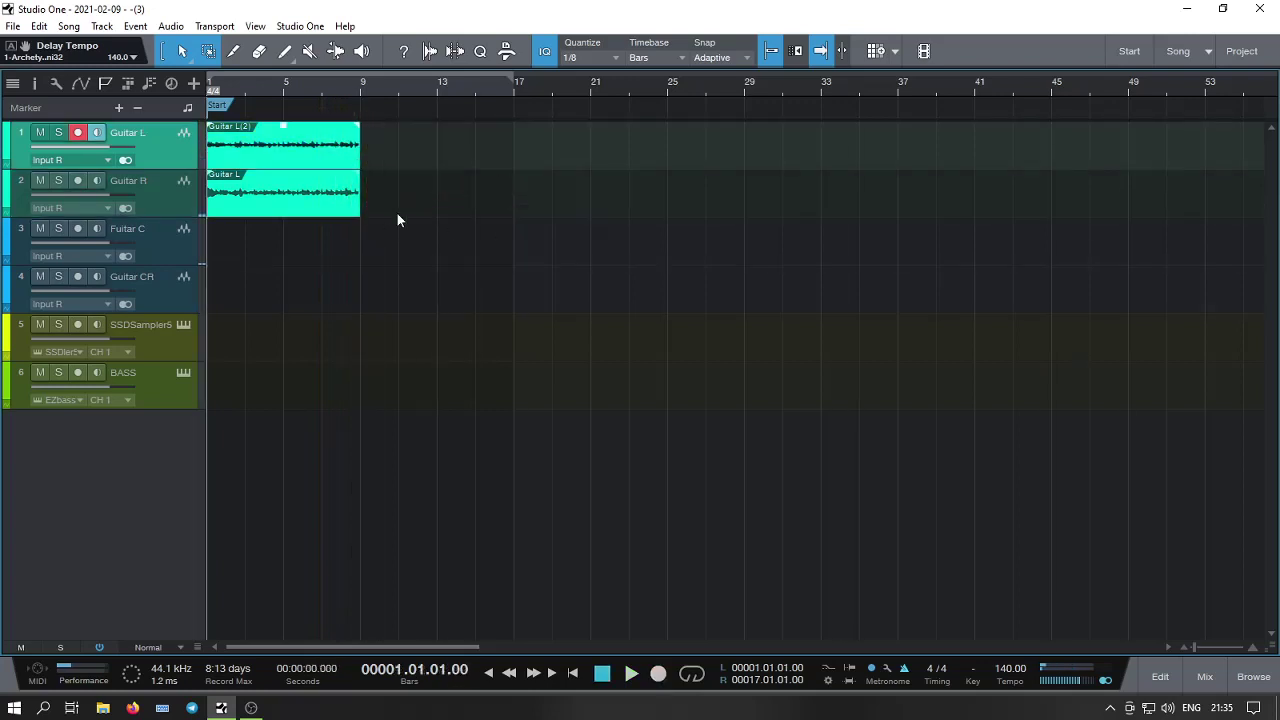
# Duplicate the Guitar L and Guitar R clips to bar 9 and remove the original Guitar R clip at bar 1.
pyautogui.moveTo(397, 213); pyautogui.dragTo(331, 174)
pyautogui.click(331, 167)
pyautogui.rightClick(331, 167)
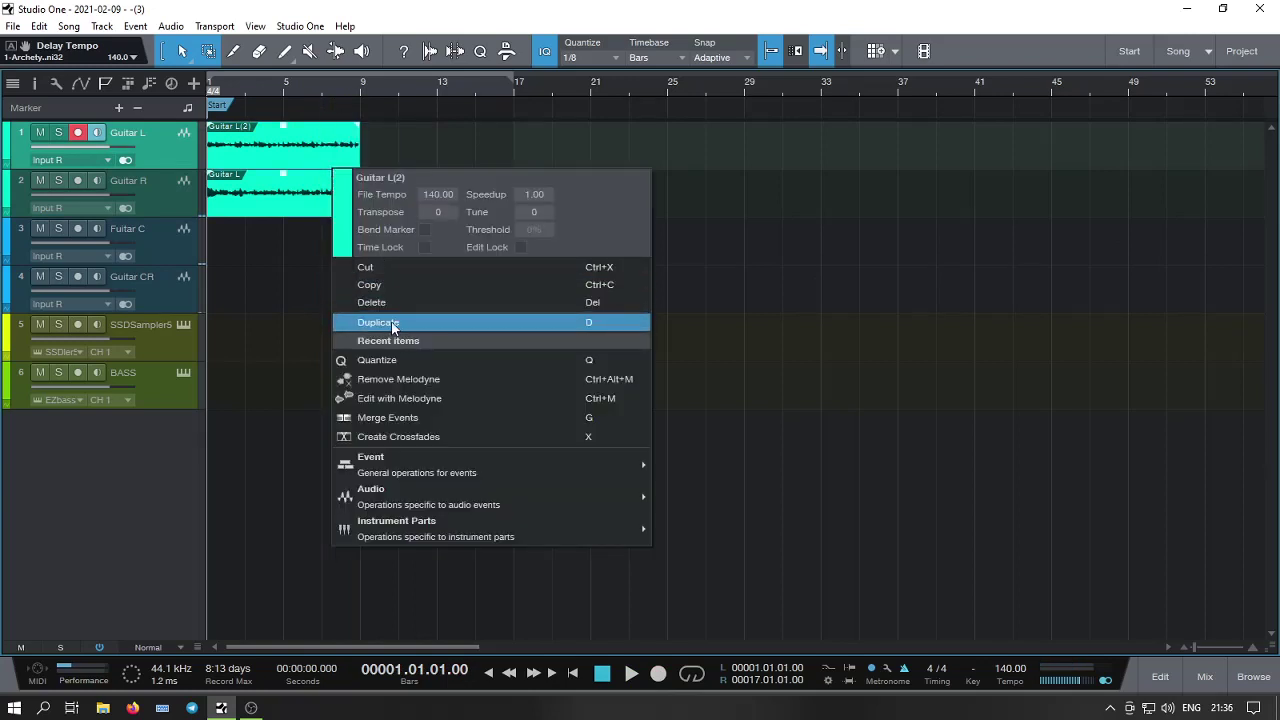
pyautogui.click(398, 318)
pyautogui.rightClick(295, 205)
pyautogui.click(354, 326)
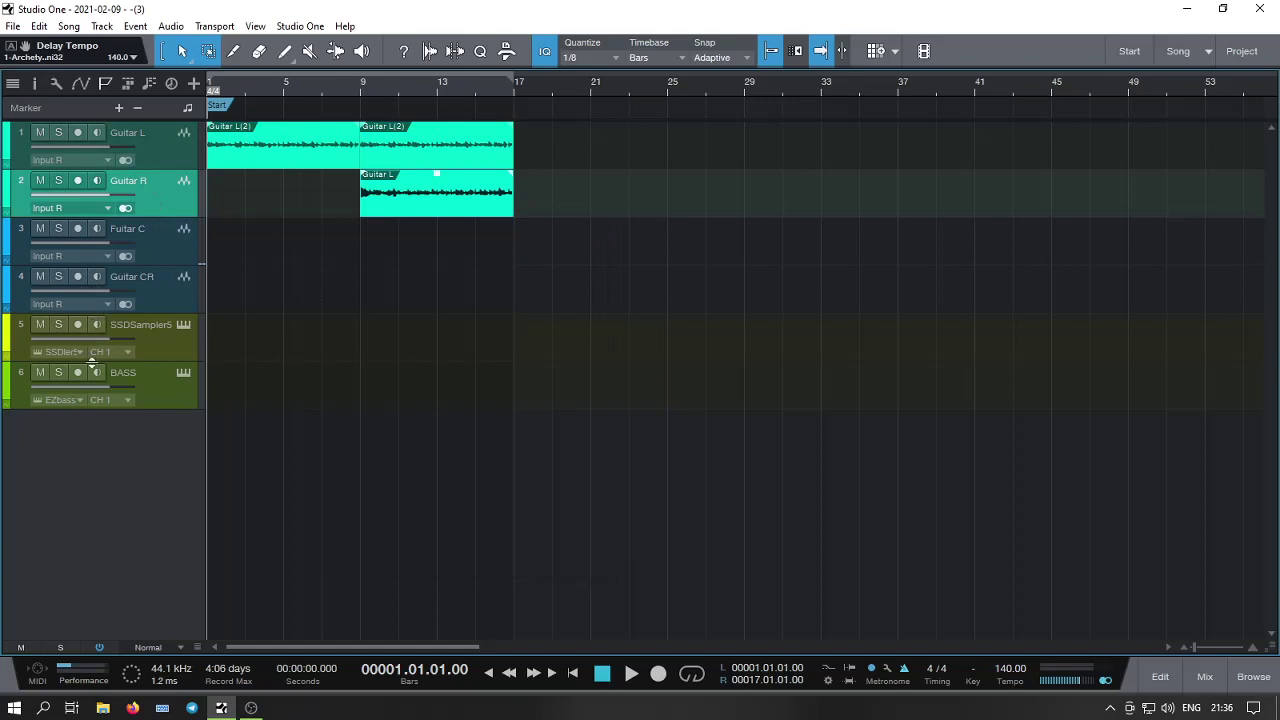
# Arm the Guitar CR track and record a take on it from bar 1 to just past bar 9.
pyautogui.click(78, 232)
pyautogui.click(78, 277)
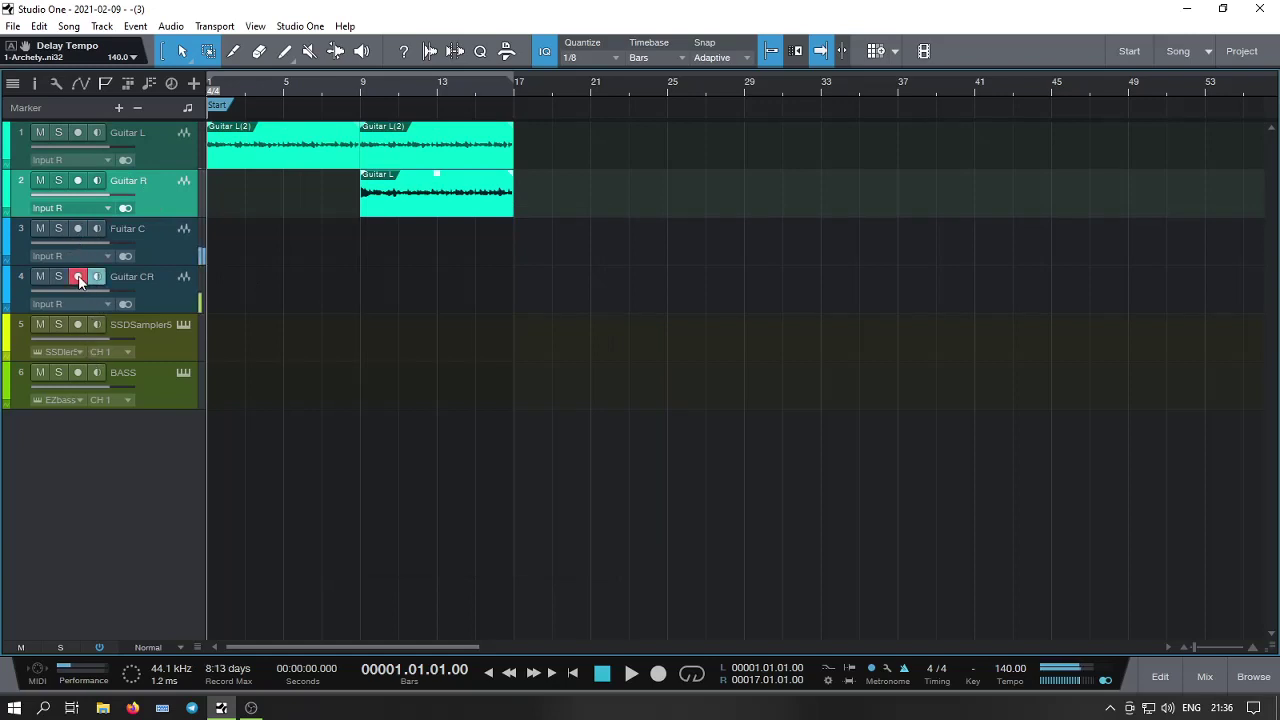
pyautogui.click(98, 279)
pyautogui.click(79, 279)
pyautogui.click(658, 673)
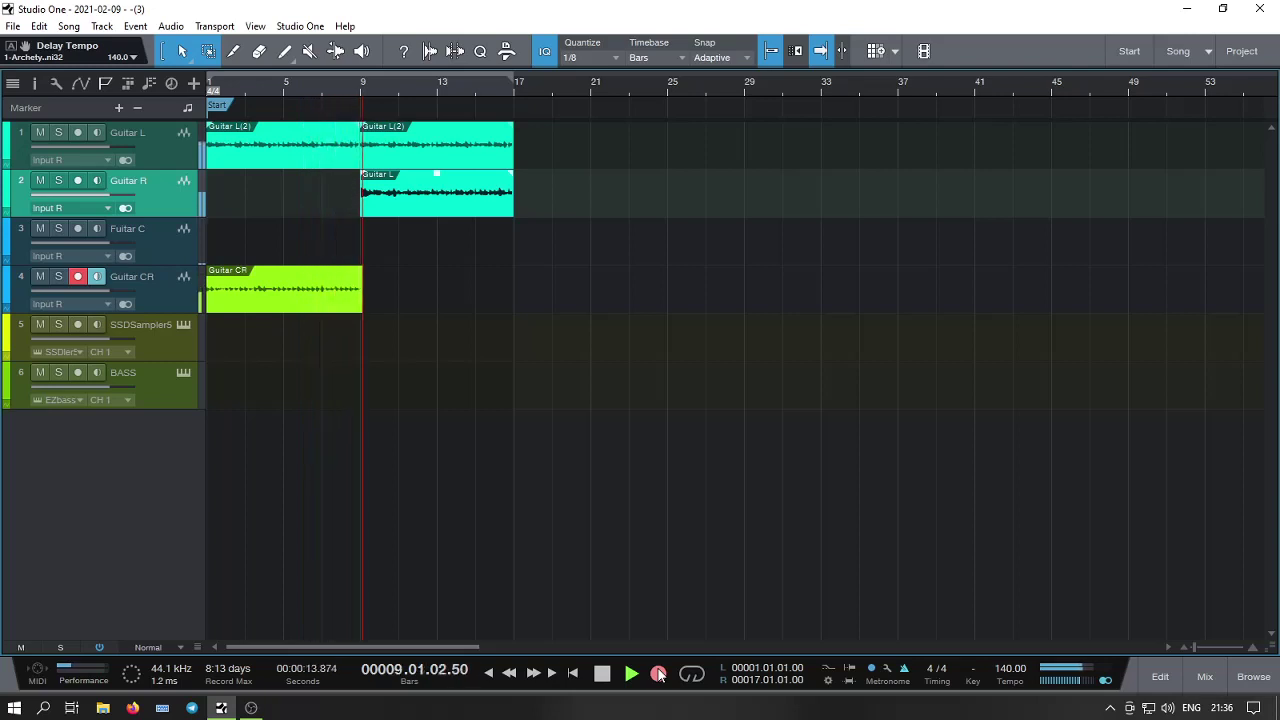
pyautogui.press('space')
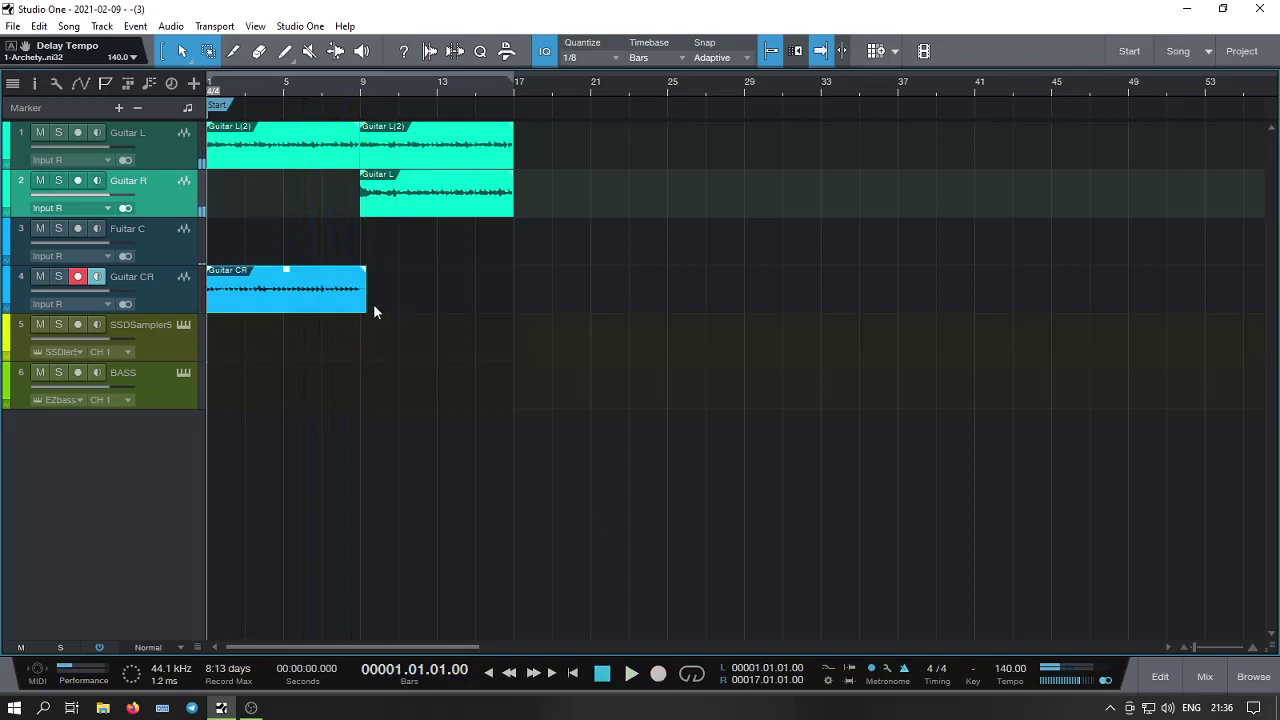
# Trim the Guitar CR clip to end at bar 9 and analyse it with Melodyne.
pyautogui.moveTo(373, 303); pyautogui.dragTo(369, 303)
pyautogui.rightClick(300, 293)
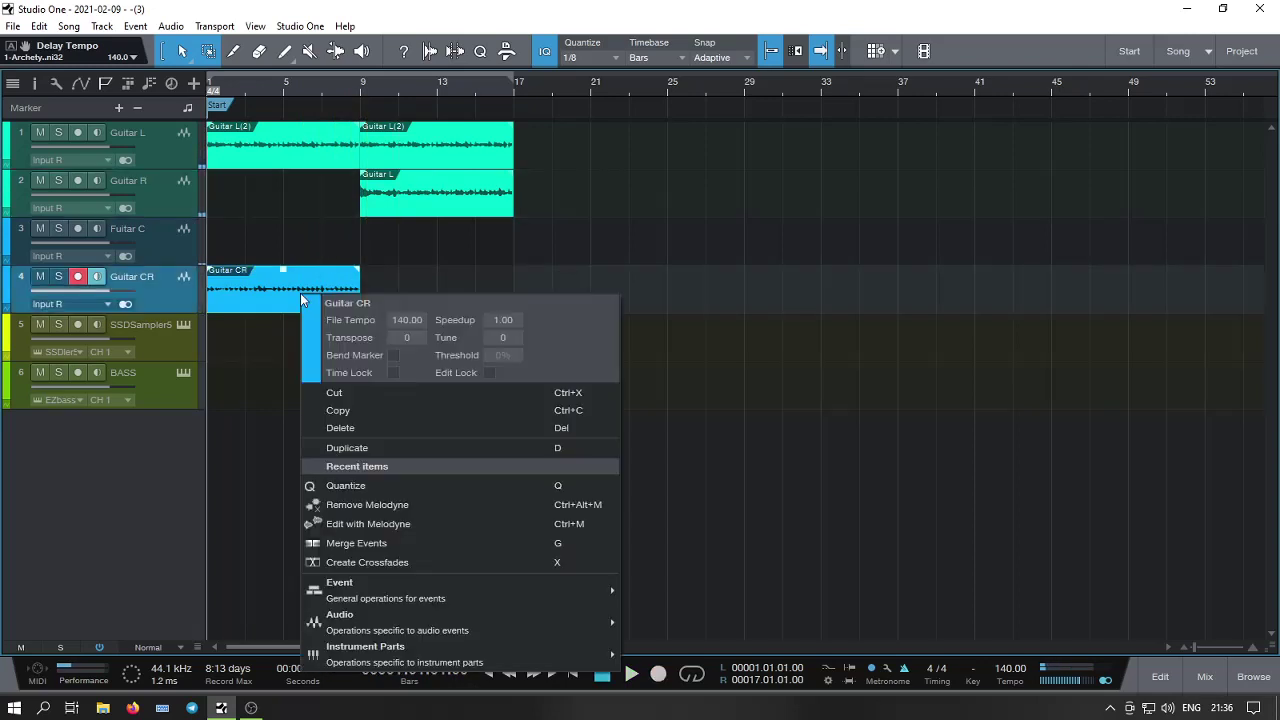
pyautogui.click(390, 522)
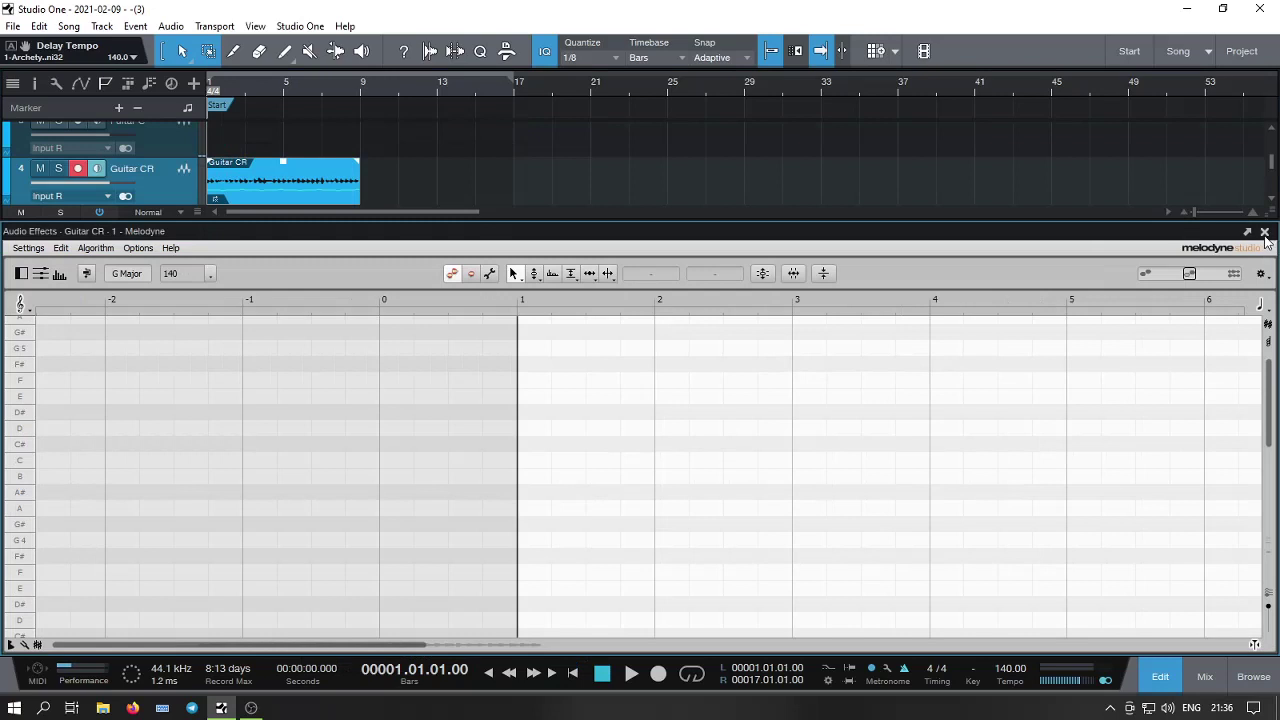
pyautogui.click(1264, 231)
# Convert the Guitar CR clip to notes on the BASS track and delete the original audio clip.
pyautogui.moveTo(267, 296); pyautogui.dragTo(260, 385)
pyautogui.rightClick(271, 290)
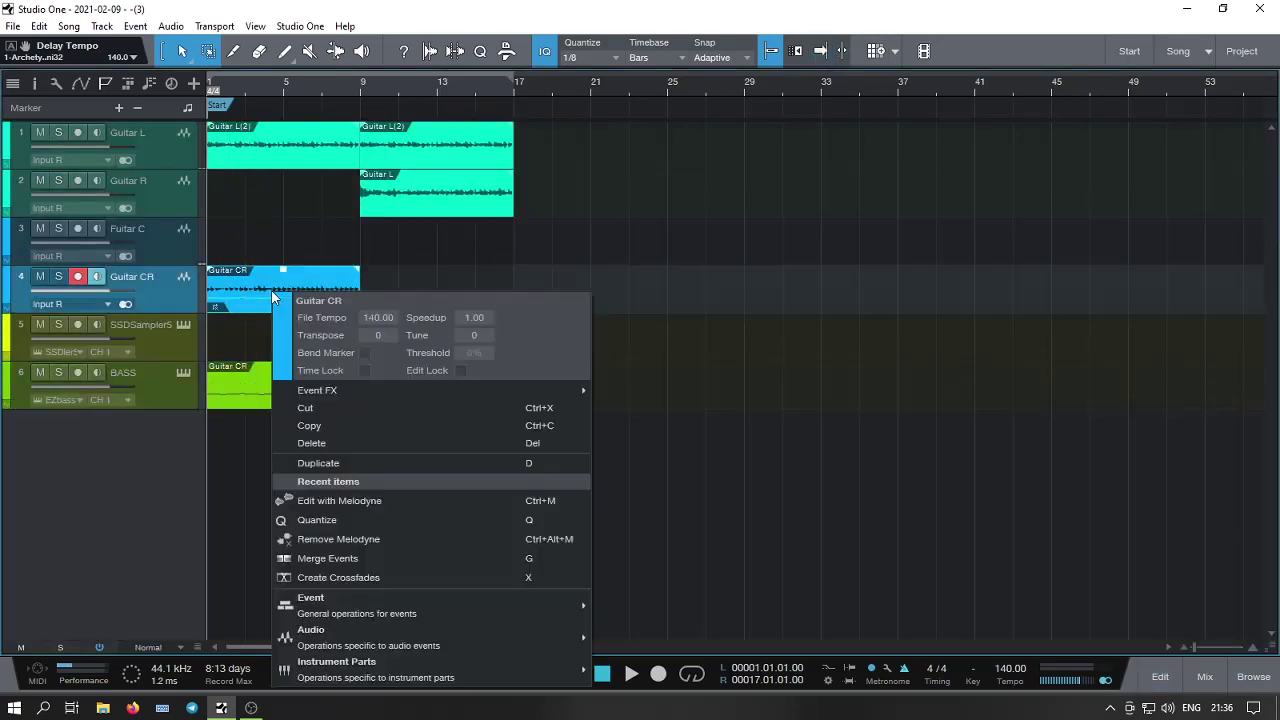
pyautogui.click(349, 443)
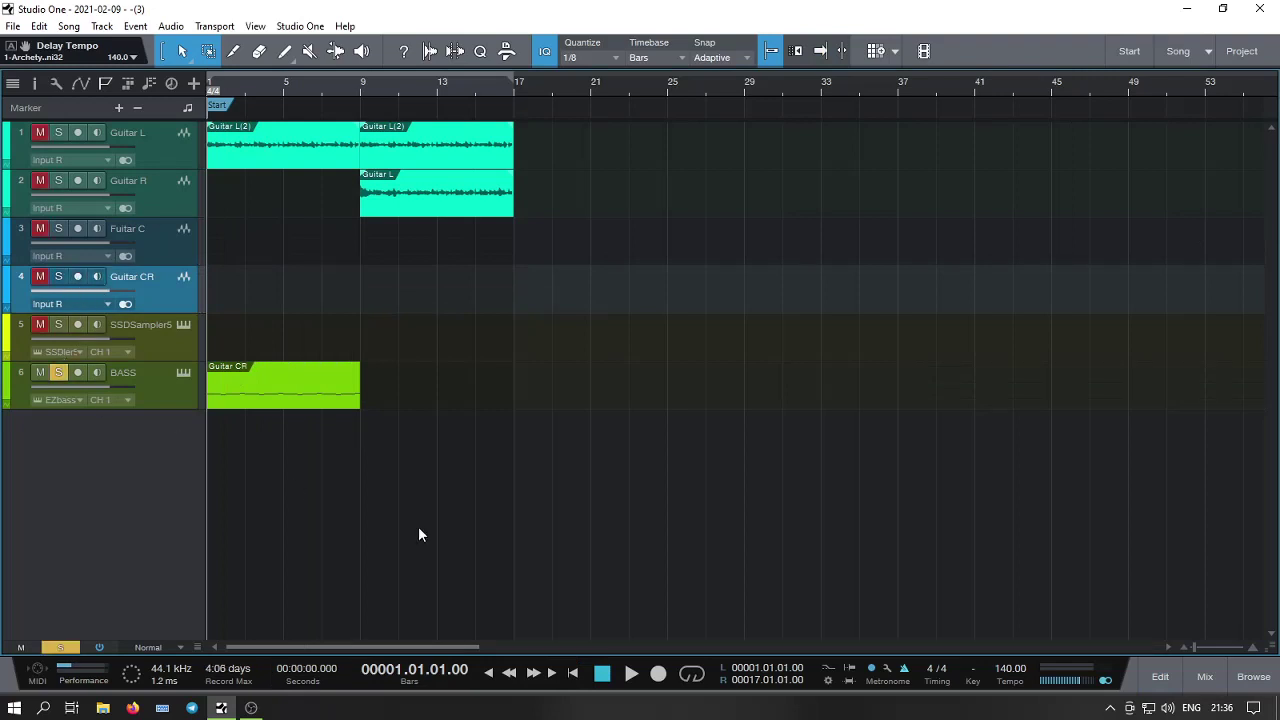
# Play the BASS track soloed and check the converted clip's notes in the note editor.
pyautogui.click(628, 670)
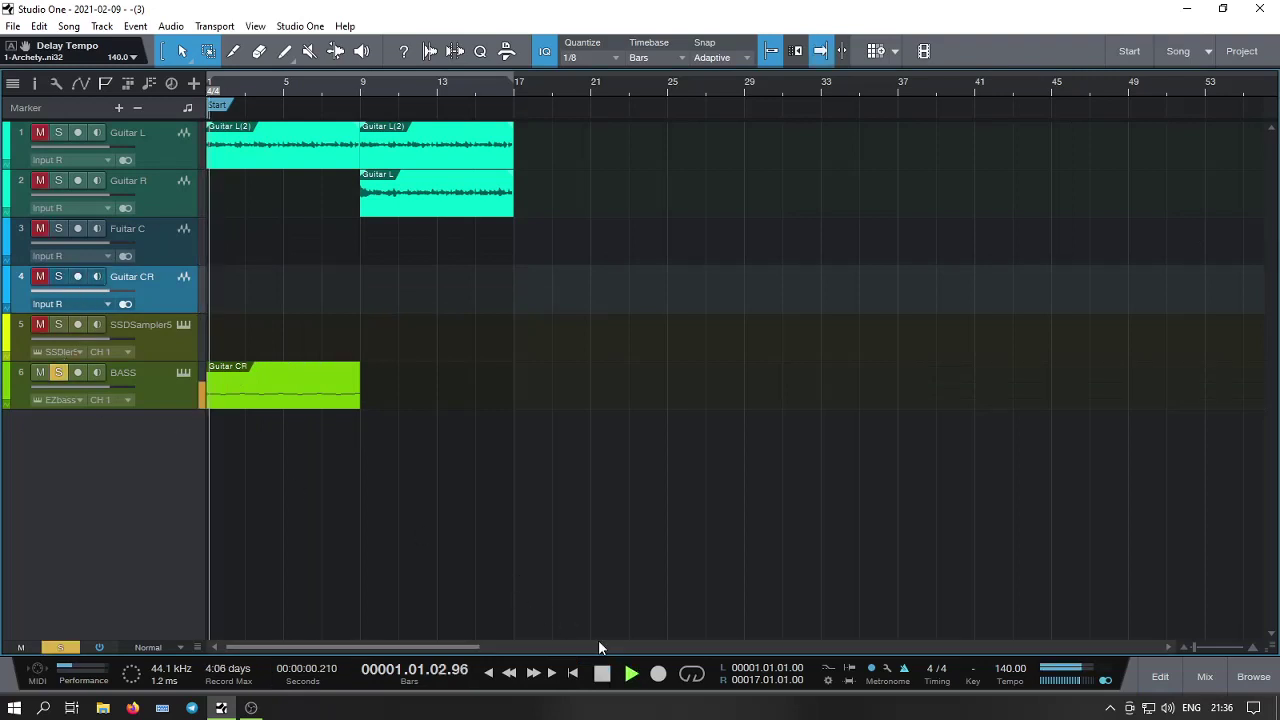
pyautogui.doubleClick(281, 396)
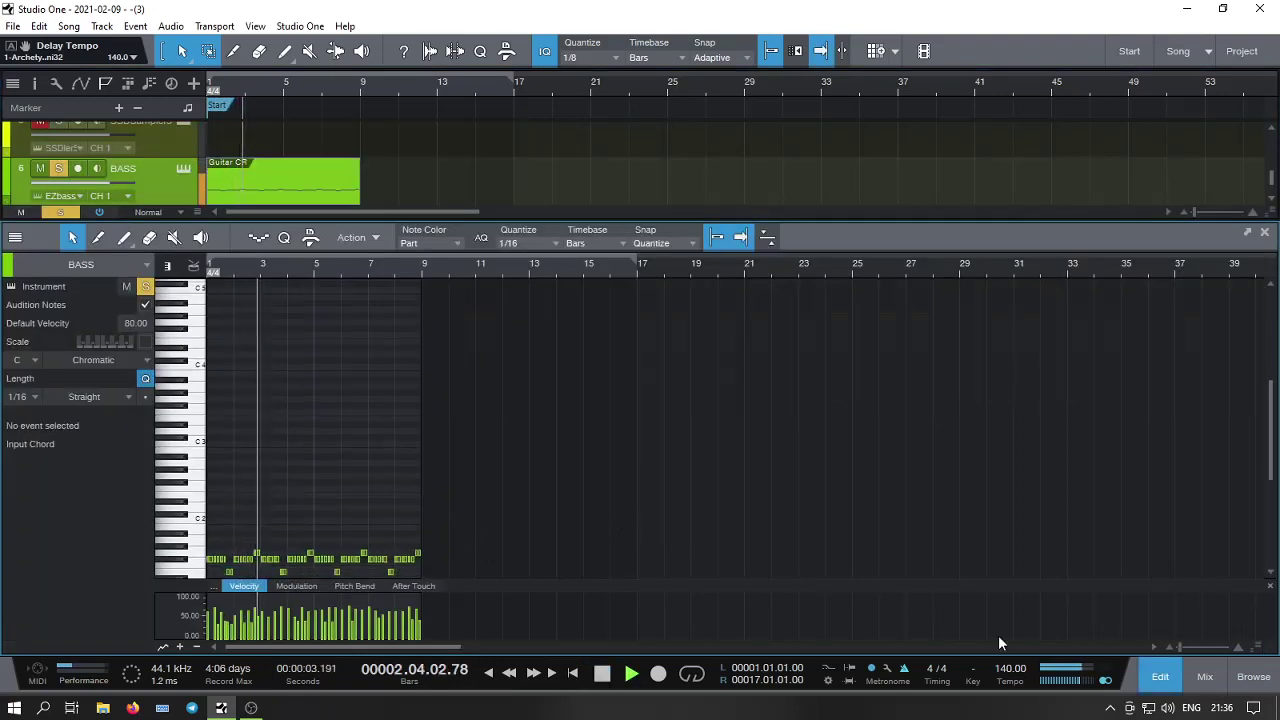
pyautogui.click(1160, 676)
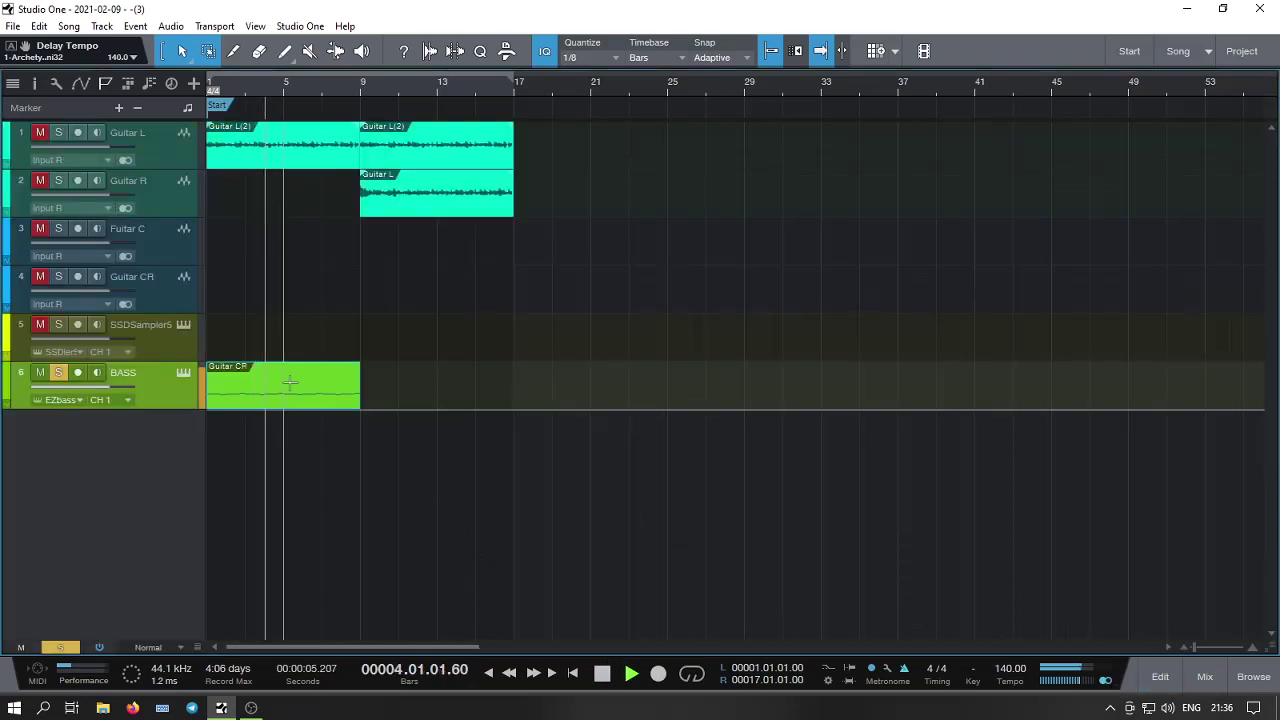
# Move the BASS clip to bar 9 and duplicate it together with the Guitar L and Guitar R clips to bar 17.
pyautogui.moveTo(286, 394); pyautogui.dragTo(444, 402)
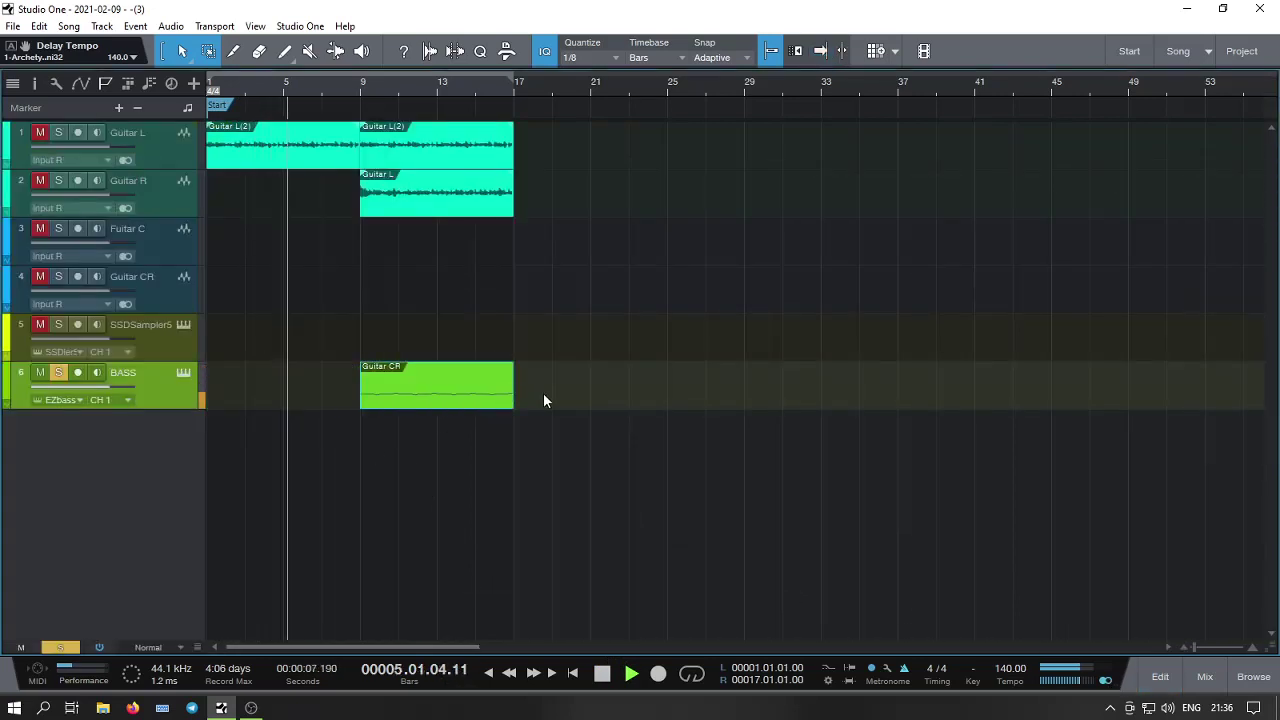
pyautogui.moveTo(550, 410); pyautogui.dragTo(400, 158)
pyautogui.rightClick(400, 158)
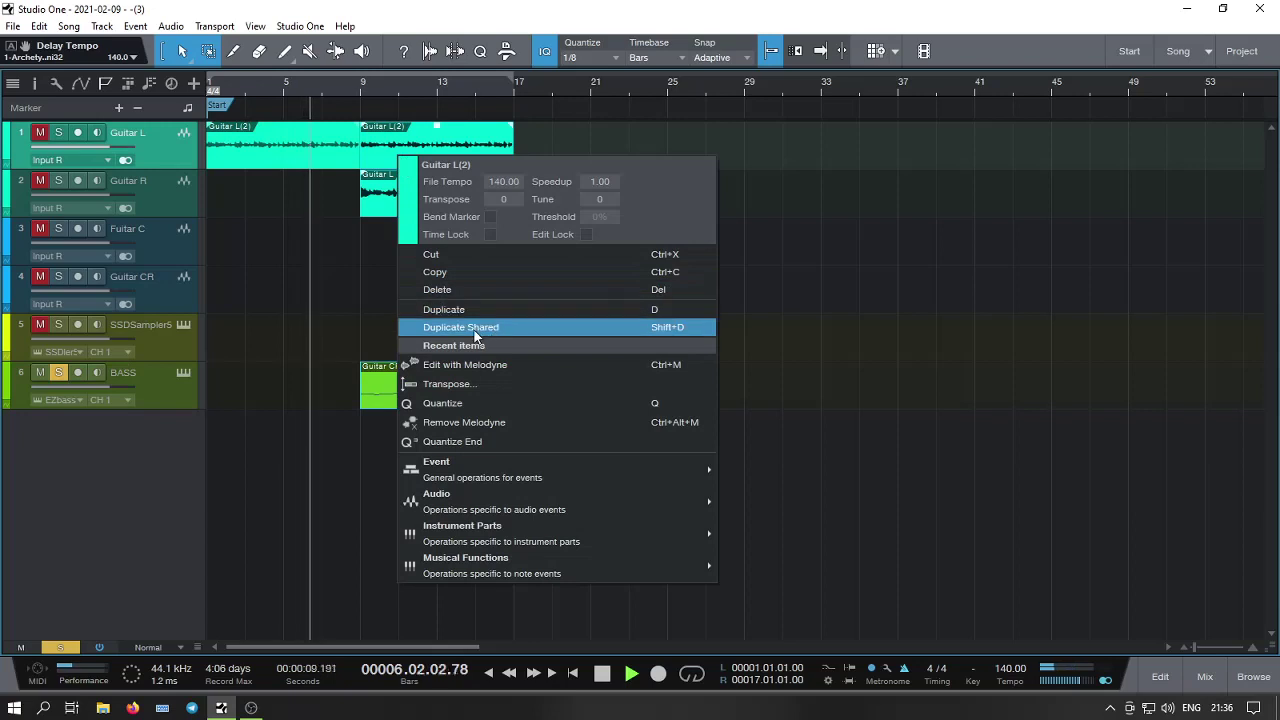
pyautogui.click(464, 311)
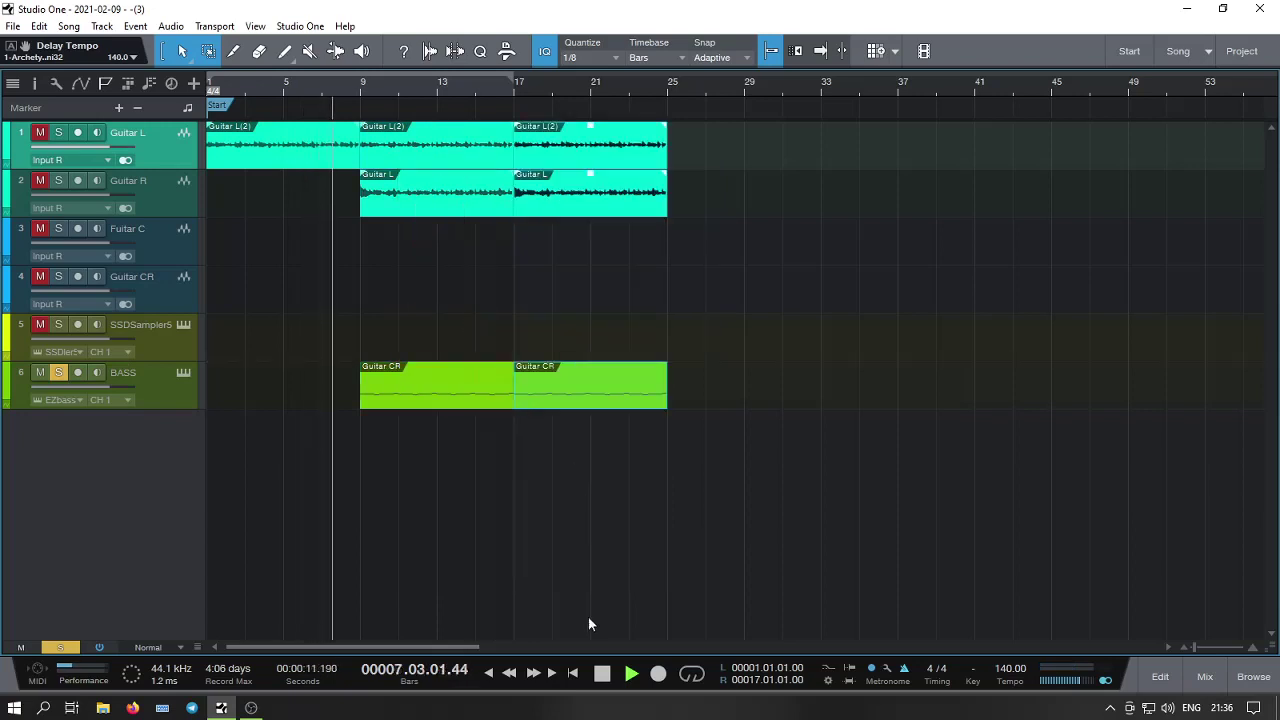
# Stop playback and turn off solo on the BASS track.
pyautogui.click(601, 675)
pyautogui.click(59, 372)
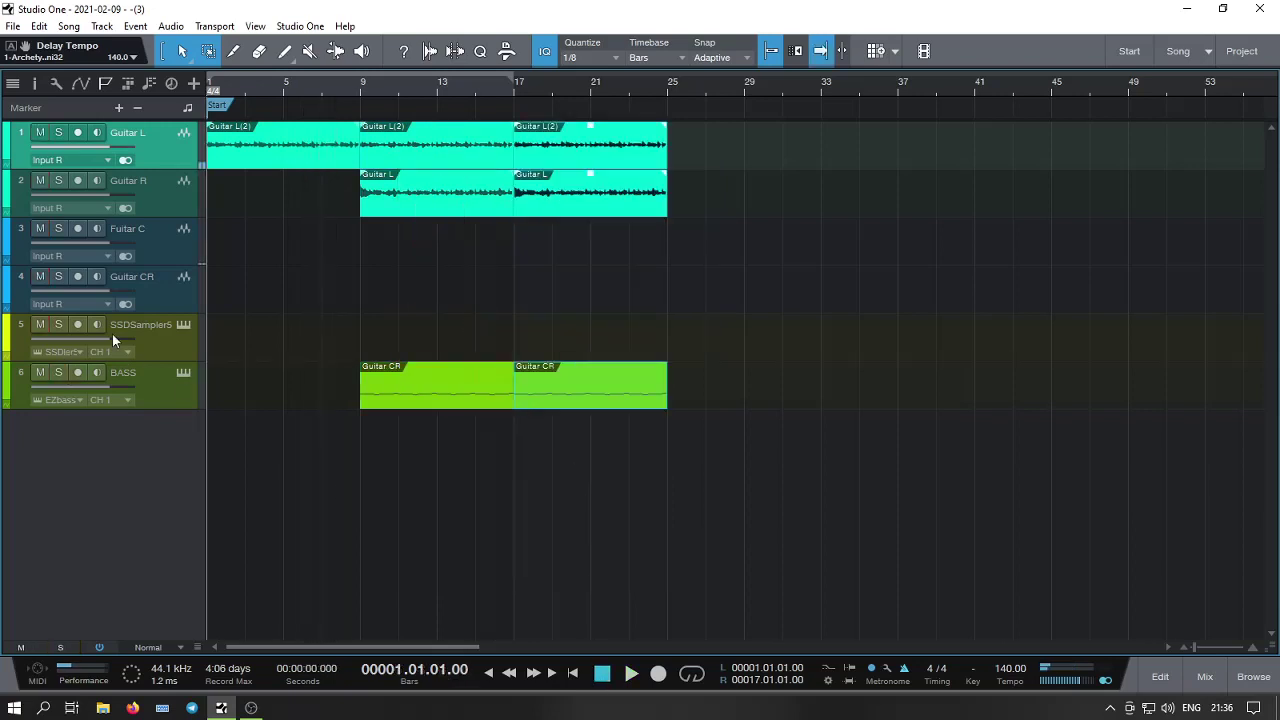
# Turn on Autoplay in SSDSampler5's groove browser and audition cymbal grooves Variation_08 and Variation_09 from THE_METAL_FOUNDRY.
pyautogui.click(180, 324)
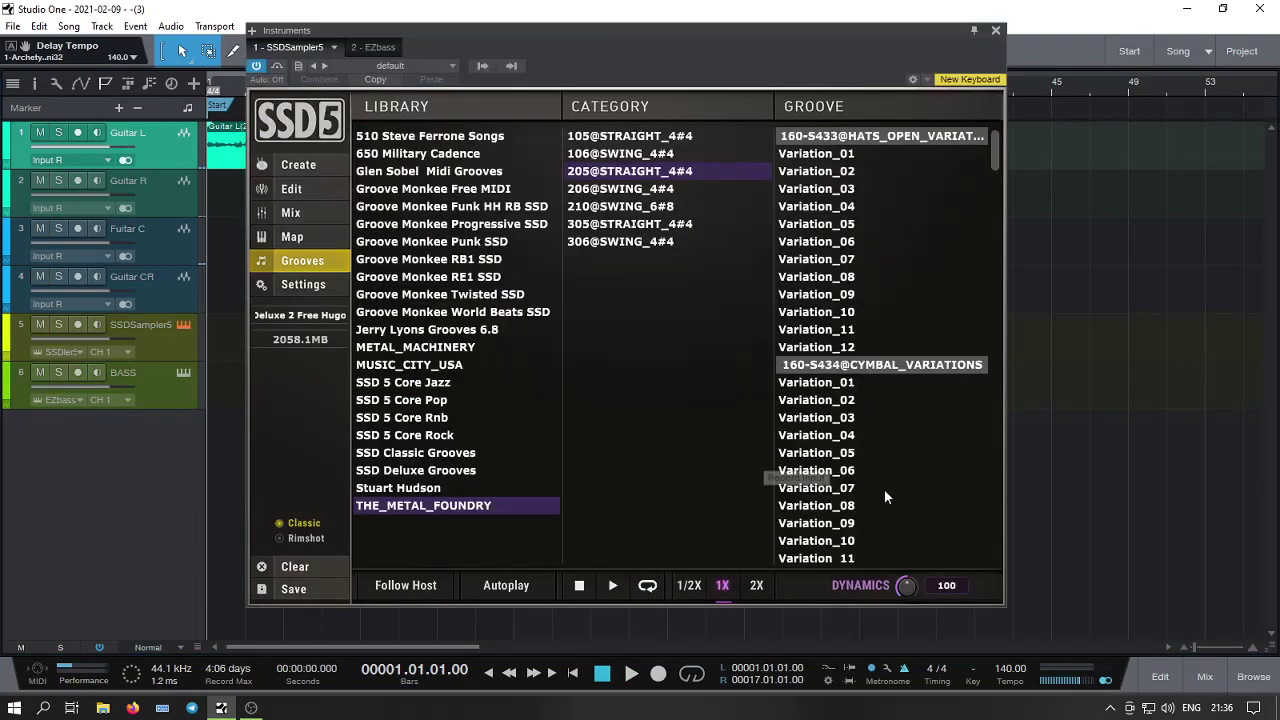
pyautogui.click(850, 438)
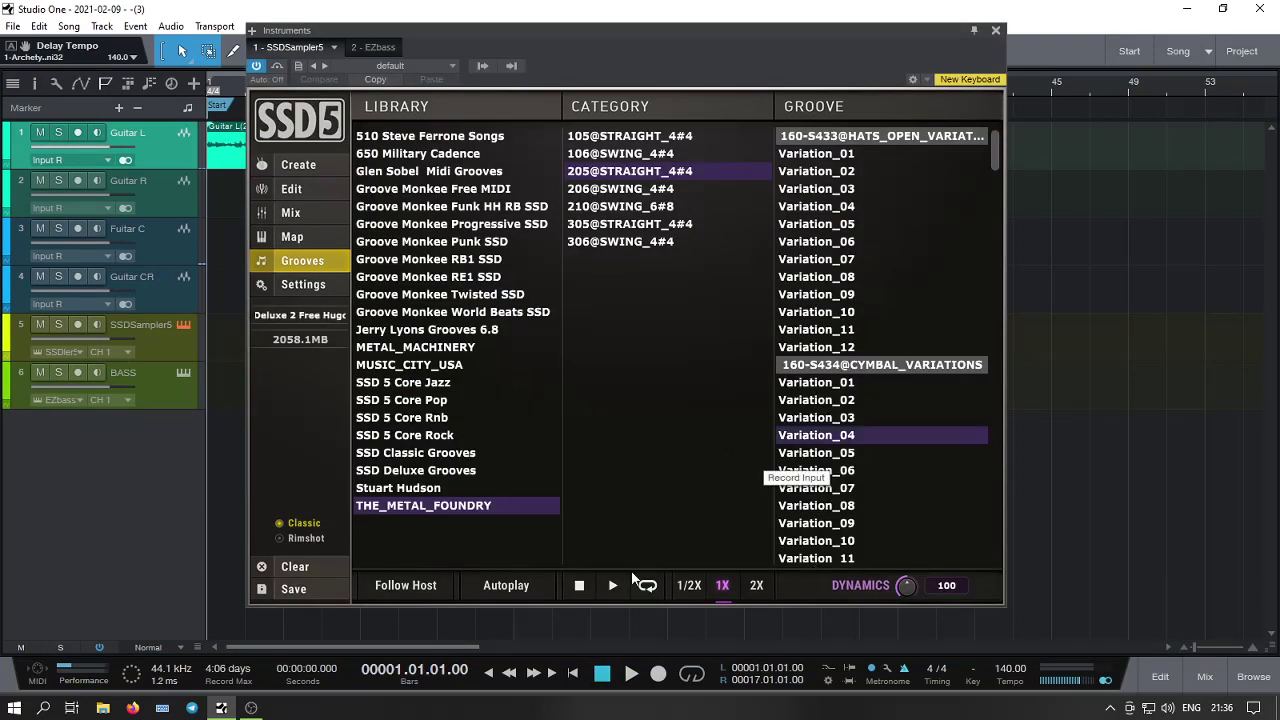
pyautogui.click(525, 584)
pyautogui.click(840, 506)
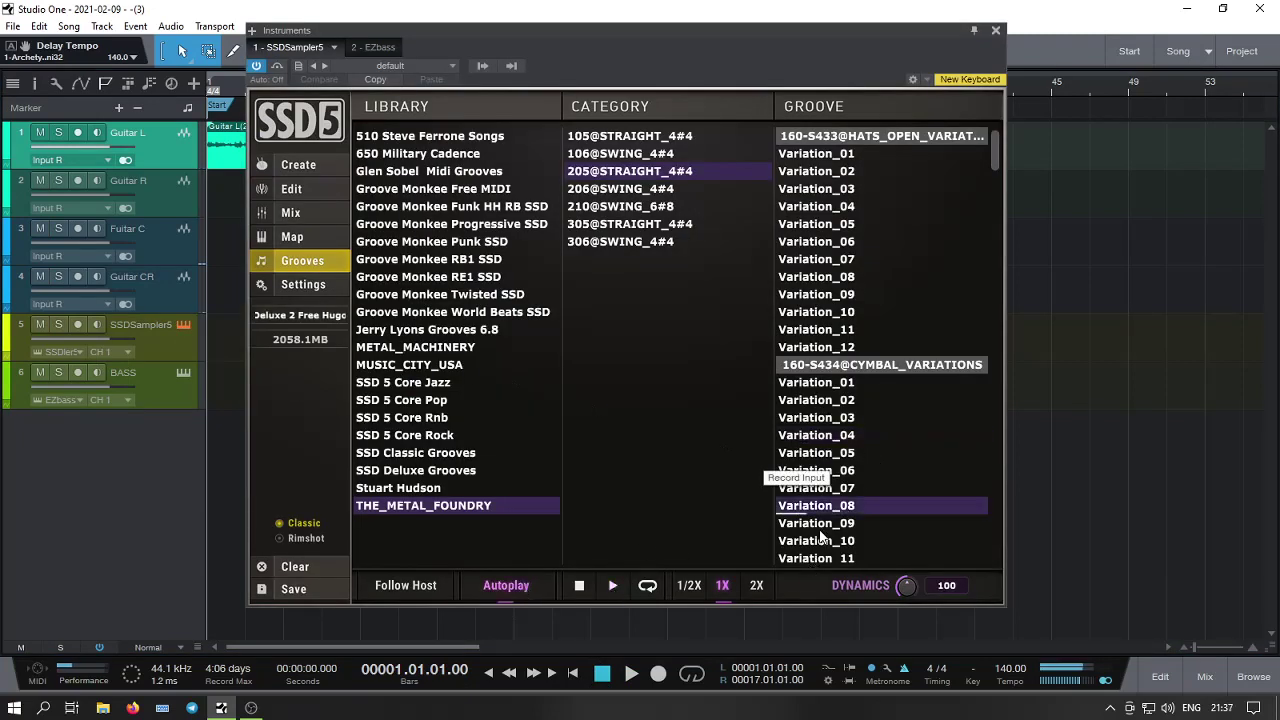
pyautogui.click(821, 524)
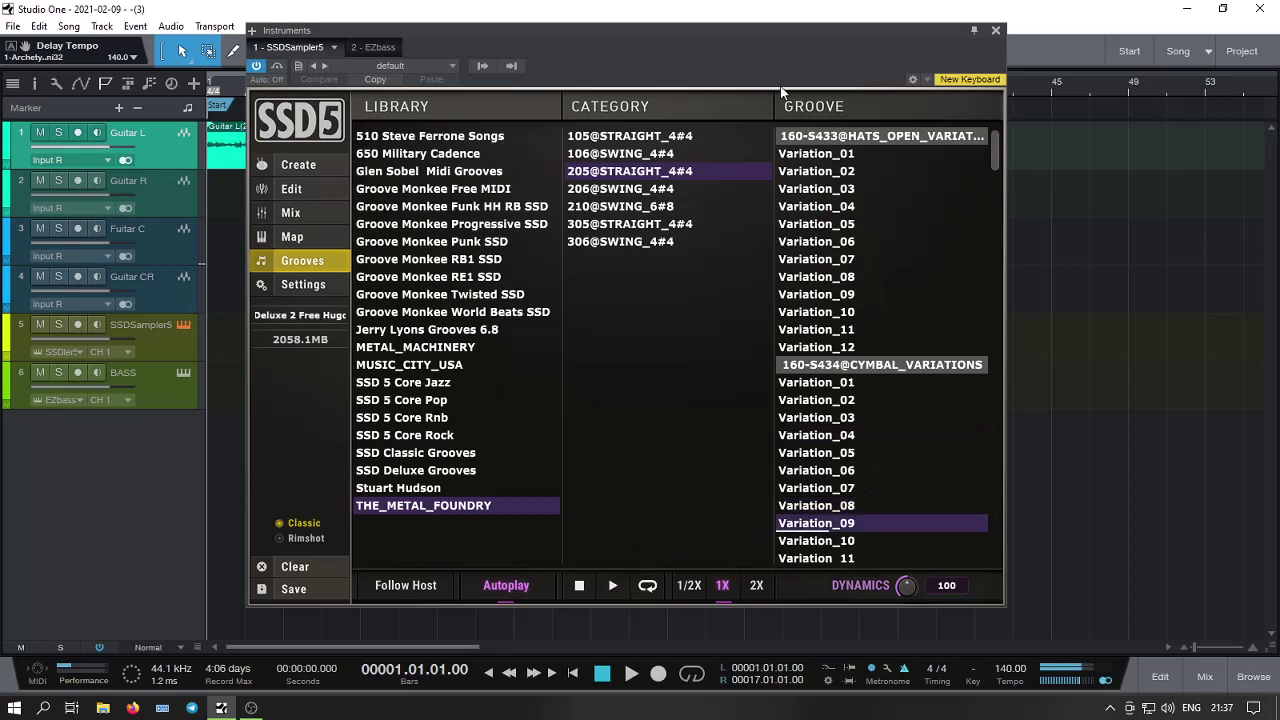
# Place the Variation_09 groove at bar 9 on the SSDSampler5 track, repeat it up to bar 25, and play the arrangement.
pyautogui.moveTo(782, 88); pyautogui.dragTo(1092, 105)
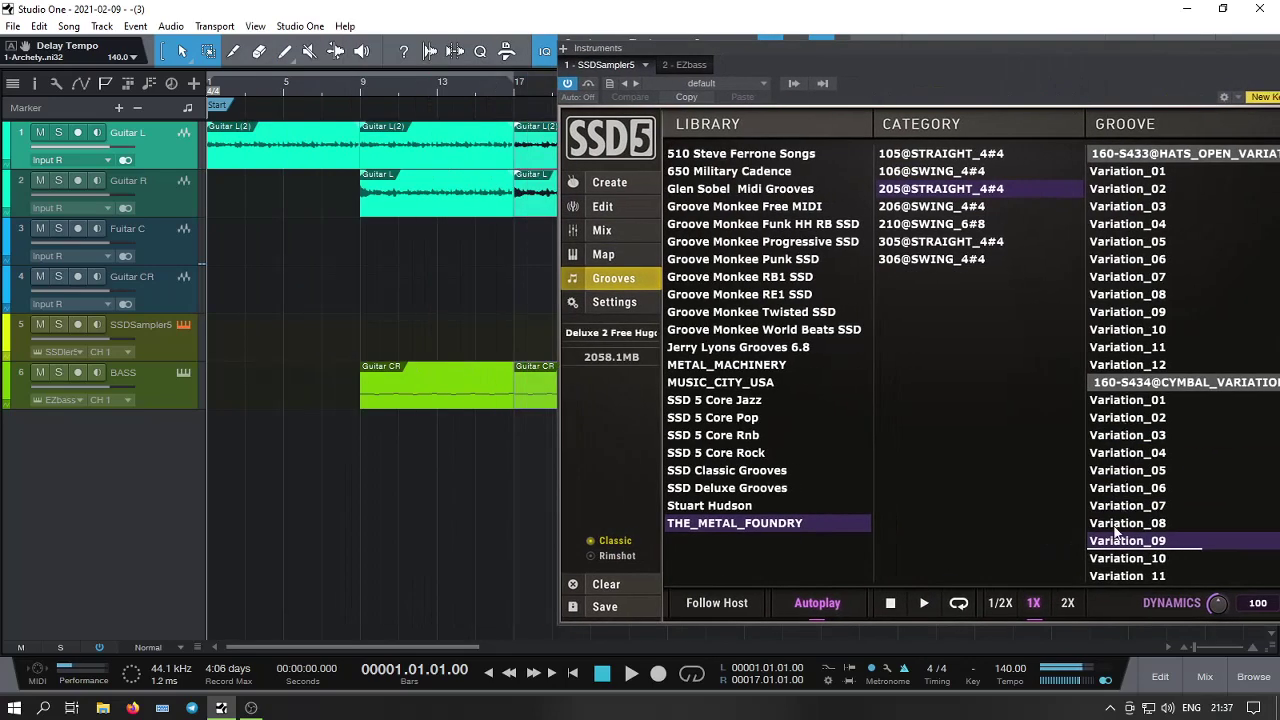
pyautogui.moveTo(1118, 533); pyautogui.dragTo(398, 332)
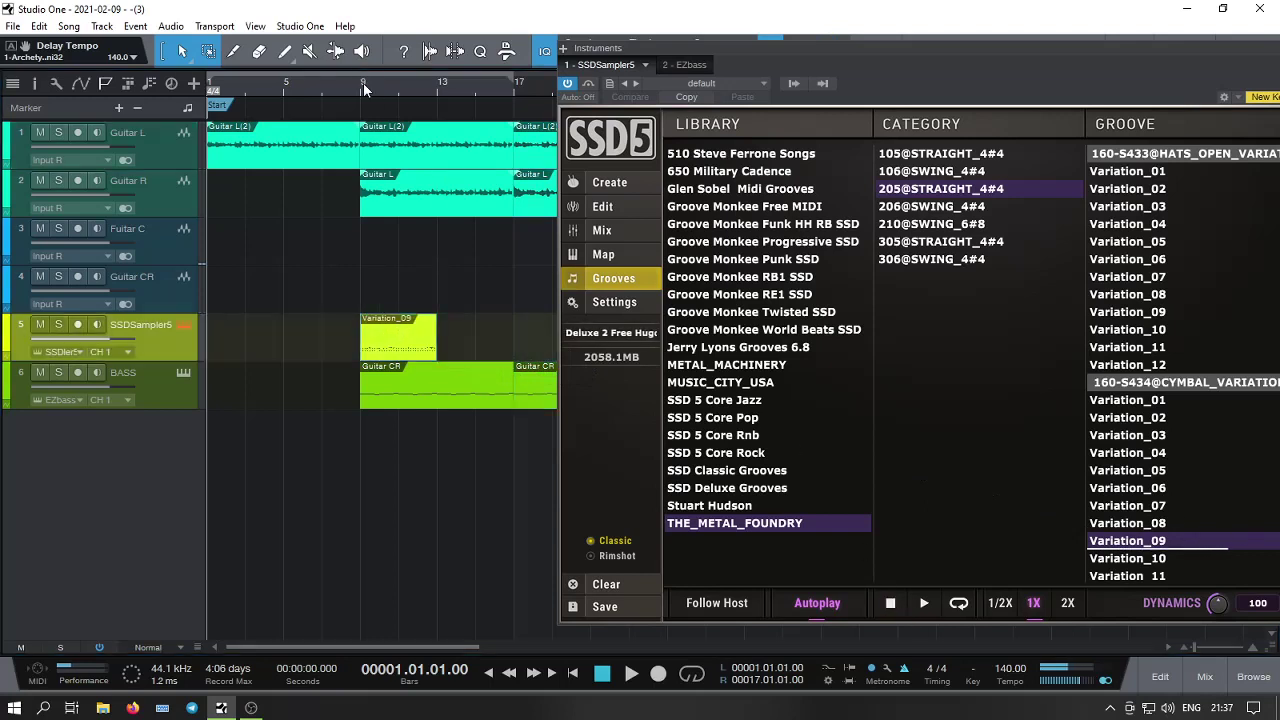
pyautogui.hotkey('alt', 'space')
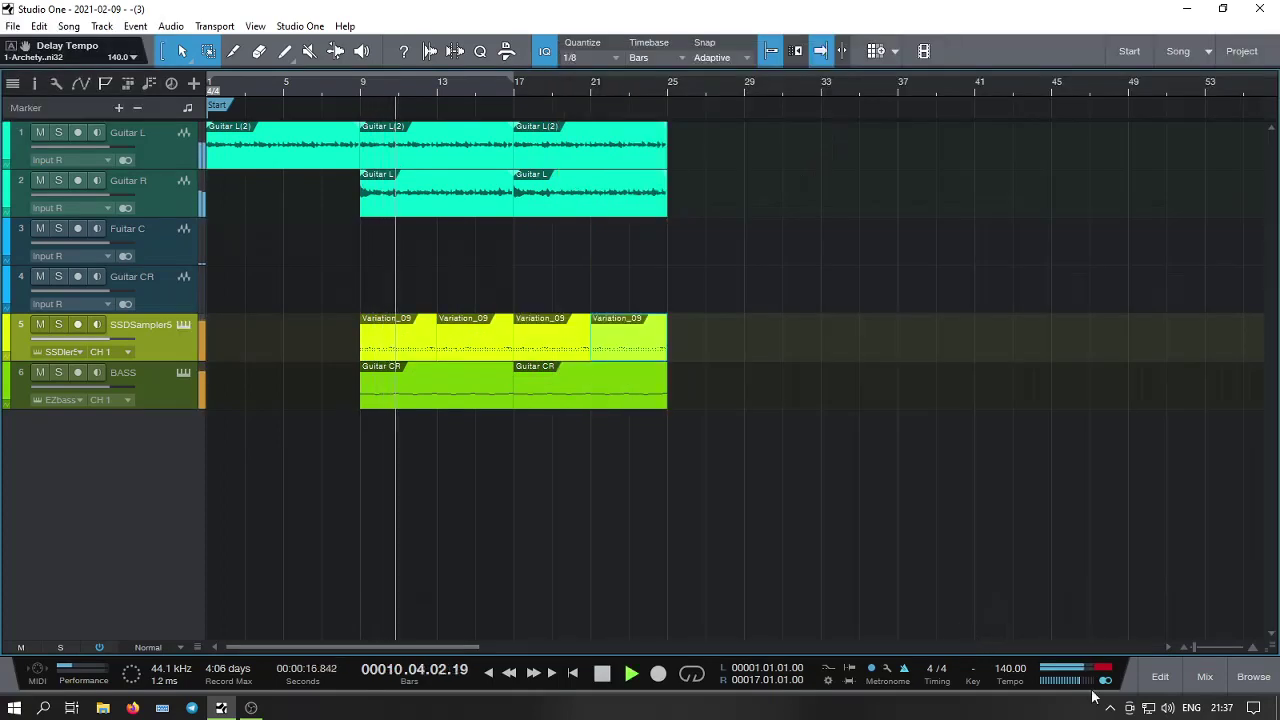
pyautogui.press('space')
# Set the ValhallaRoom mix on Guitar L and Guitar R to 34.6% while listening with Guitar L soloed, then restore full playback.
pyautogui.click(1205, 676)
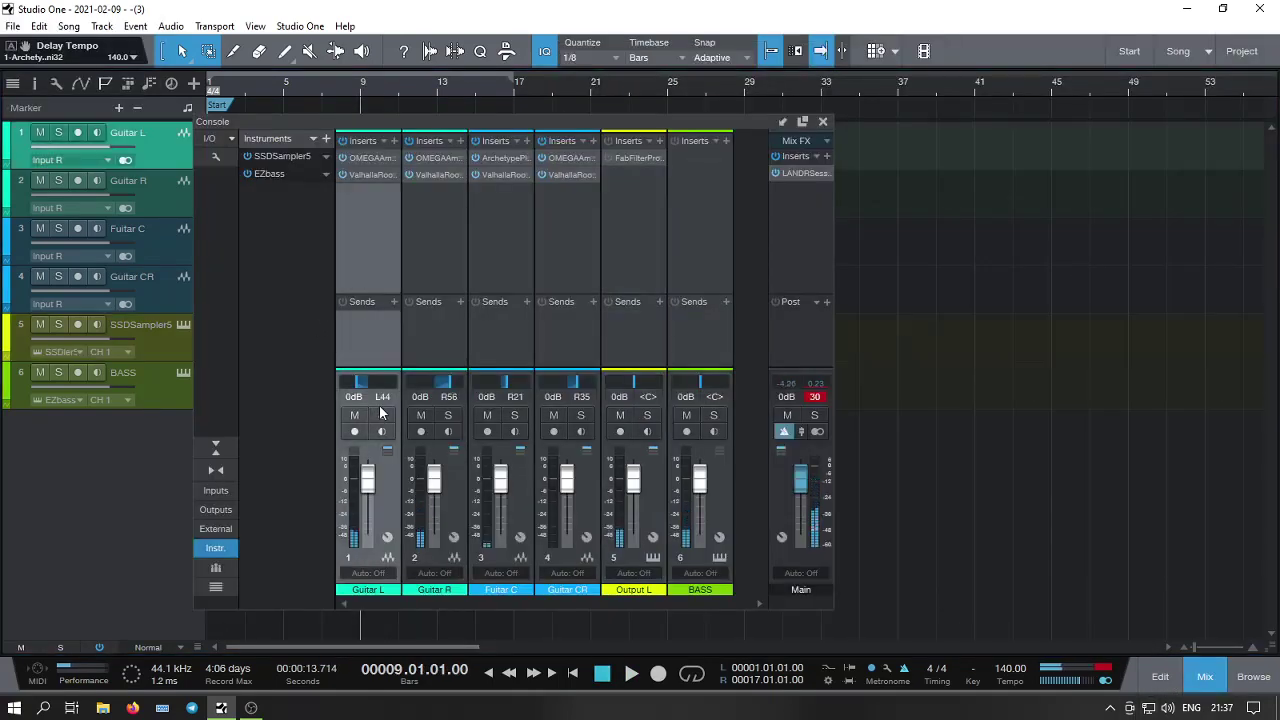
pyautogui.click(381, 415)
pyautogui.press('space')
pyautogui.click(366, 180)
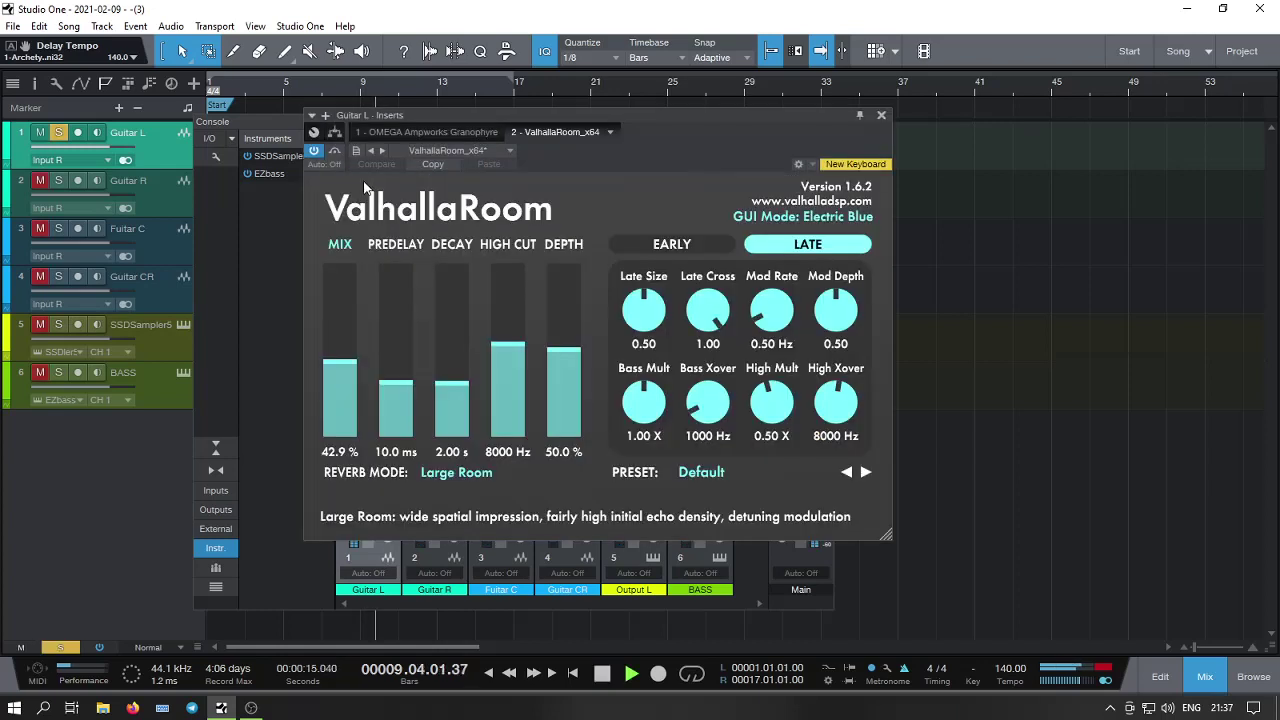
pyautogui.moveTo(346, 364); pyautogui.dragTo(347, 384)
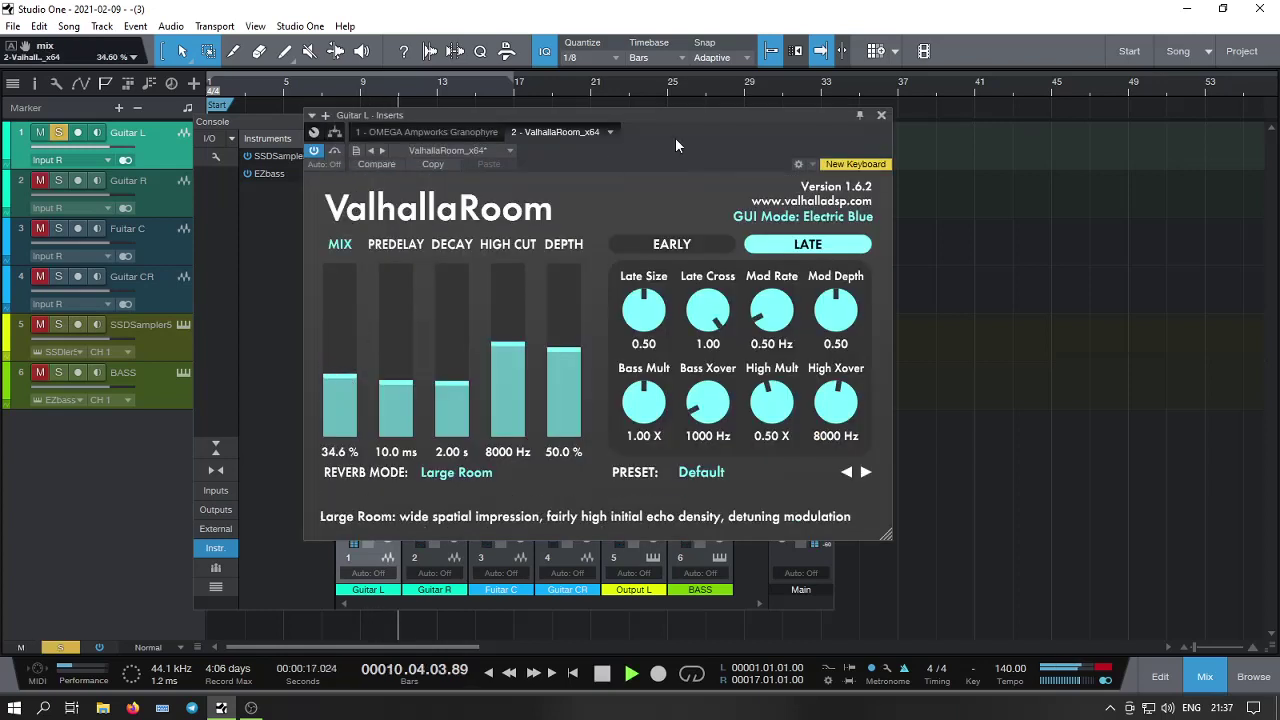
pyautogui.click(881, 115)
pyautogui.press('space')
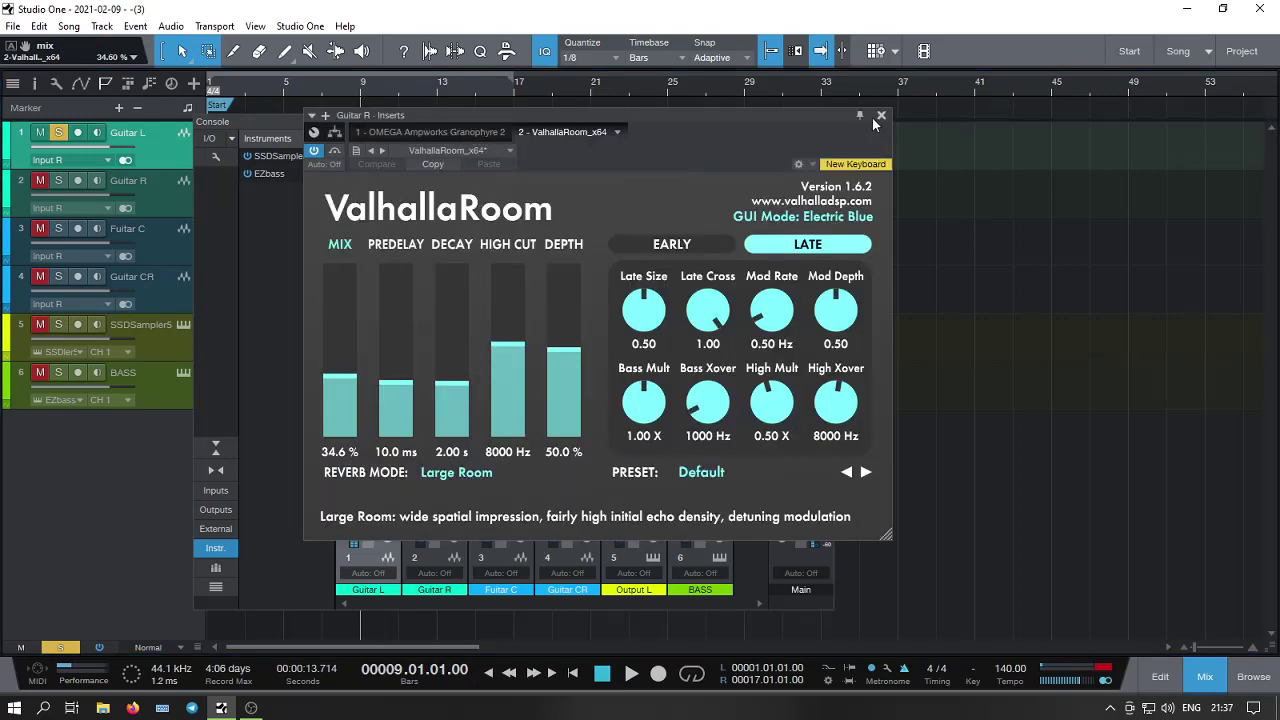
pyautogui.click(881, 115)
pyautogui.press('space')
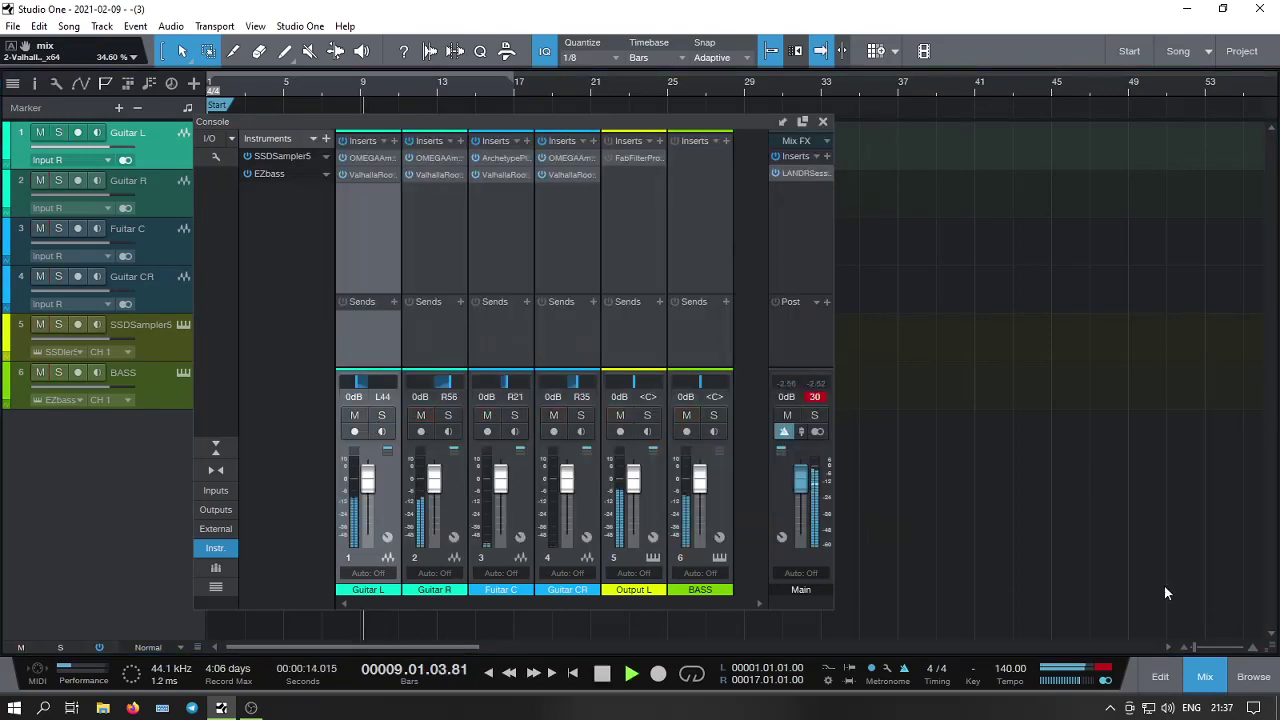
# Pan Guitar L fully left and Guitar R fully right in the mixer.
pyautogui.click(1205, 680)
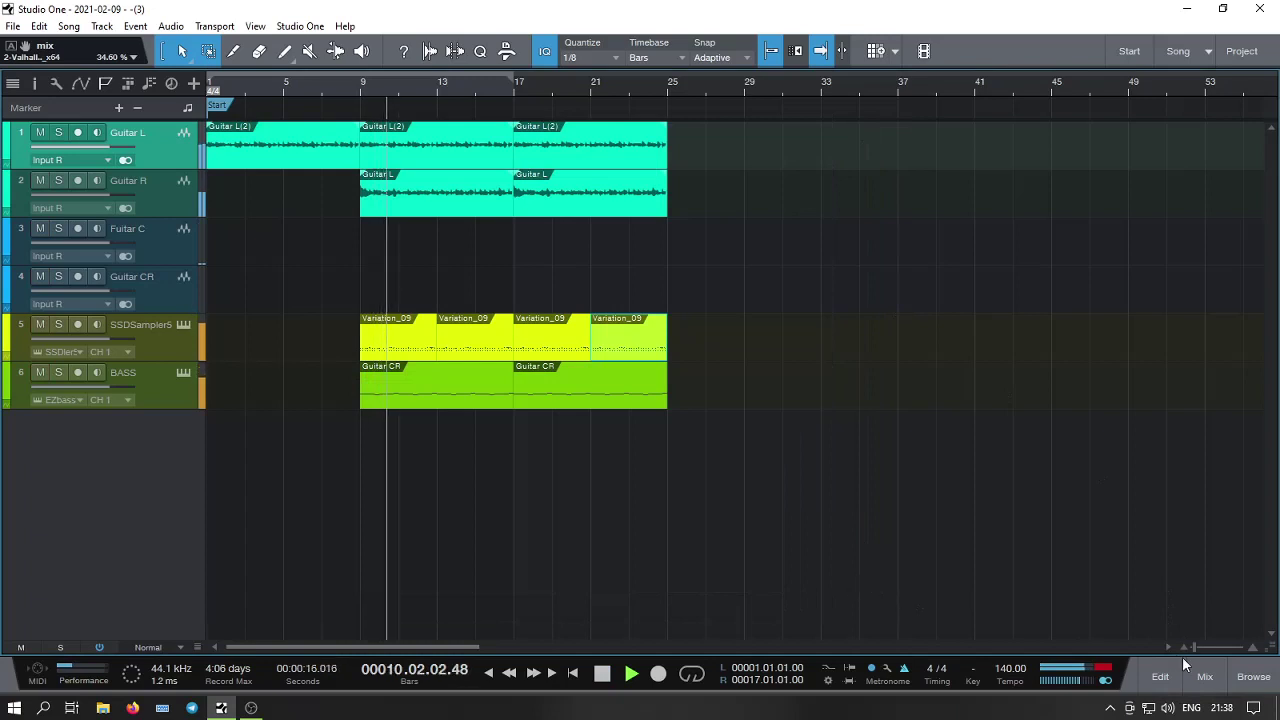
pyautogui.click(1208, 677)
pyautogui.moveTo(349, 399); pyautogui.dragTo(330, 400)
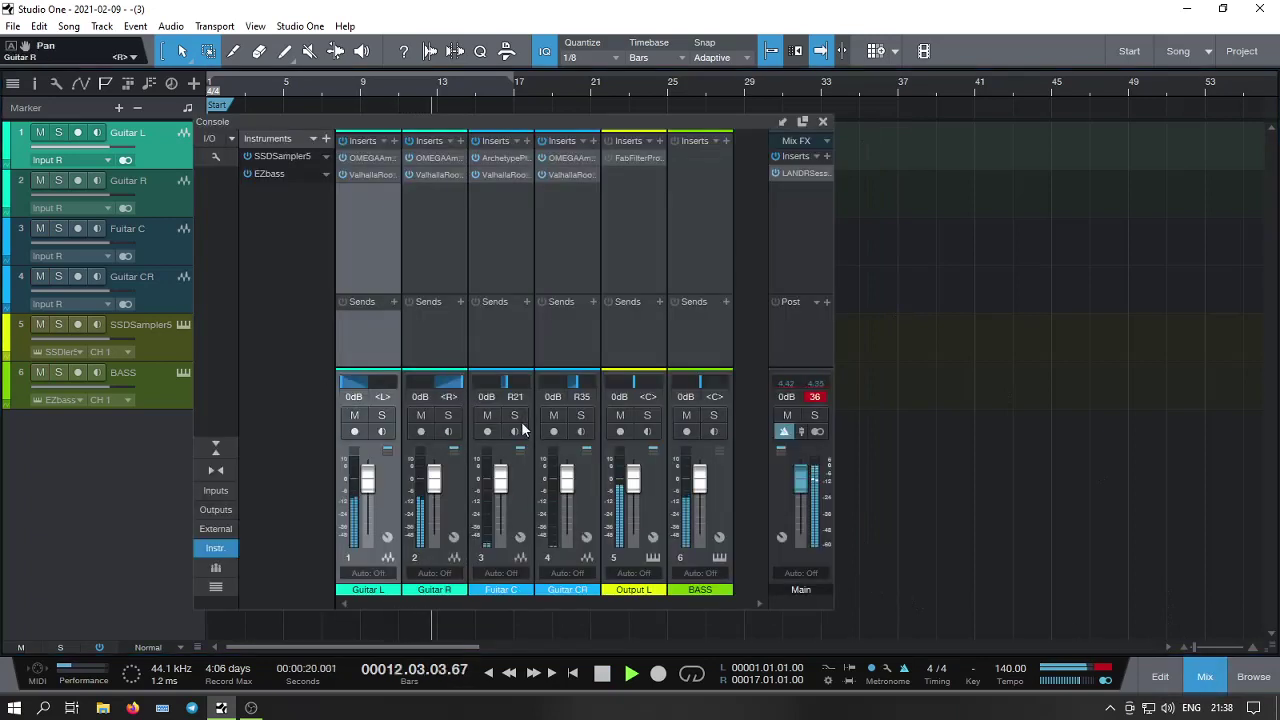
pyautogui.click(1208, 677)
pyautogui.press('space')
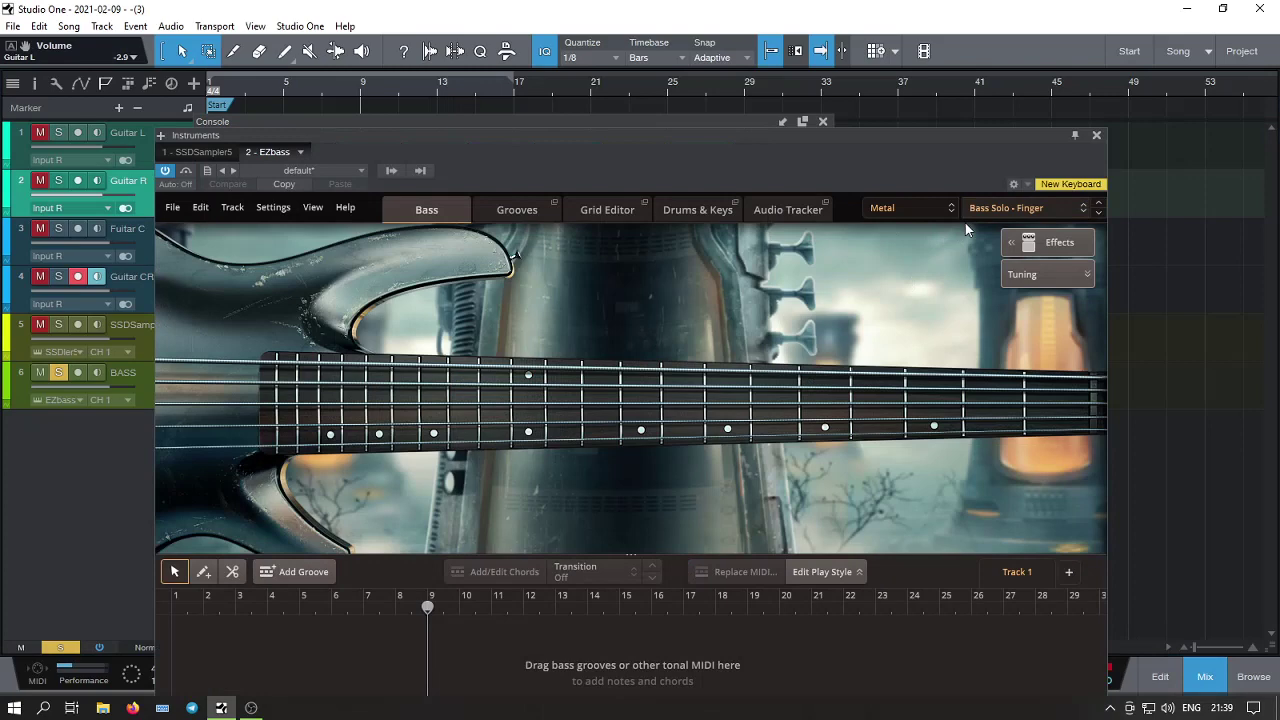
# Load the Djent Style - Pick preset in EZbass, play it with BASS soloed, and turn off all solos.
pyautogui.click(1007, 206)
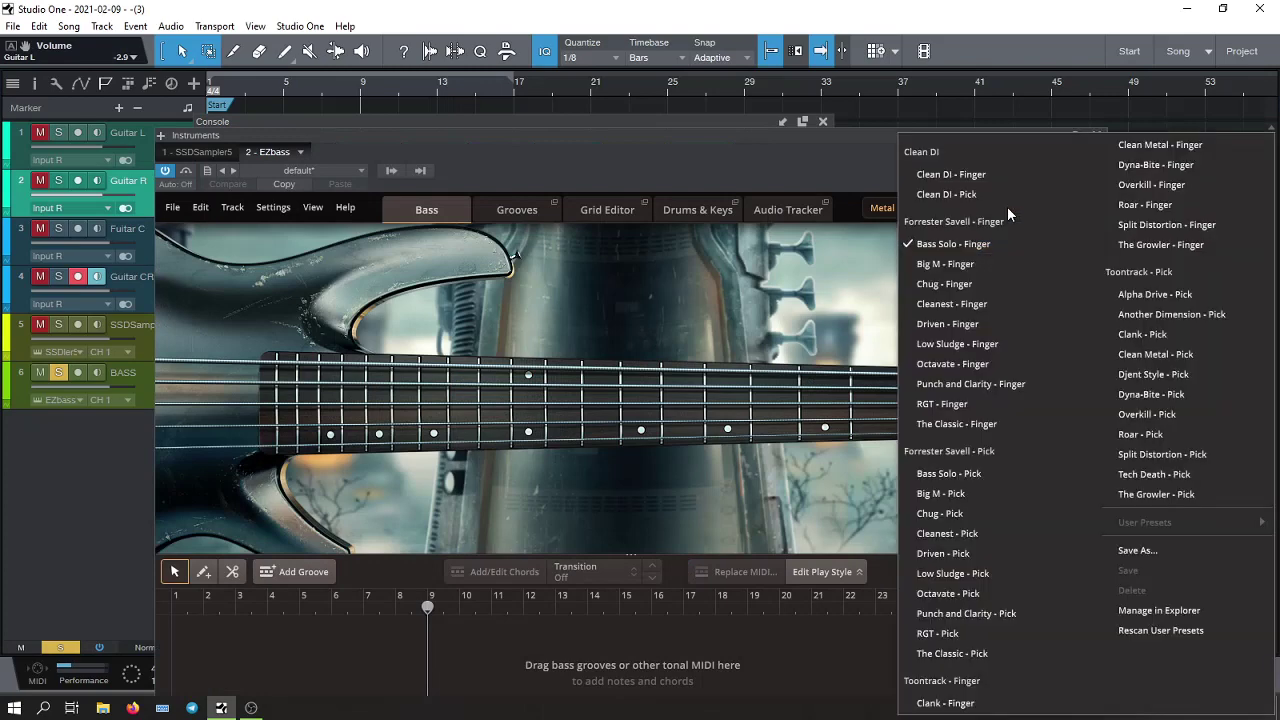
pyautogui.click(1152, 374)
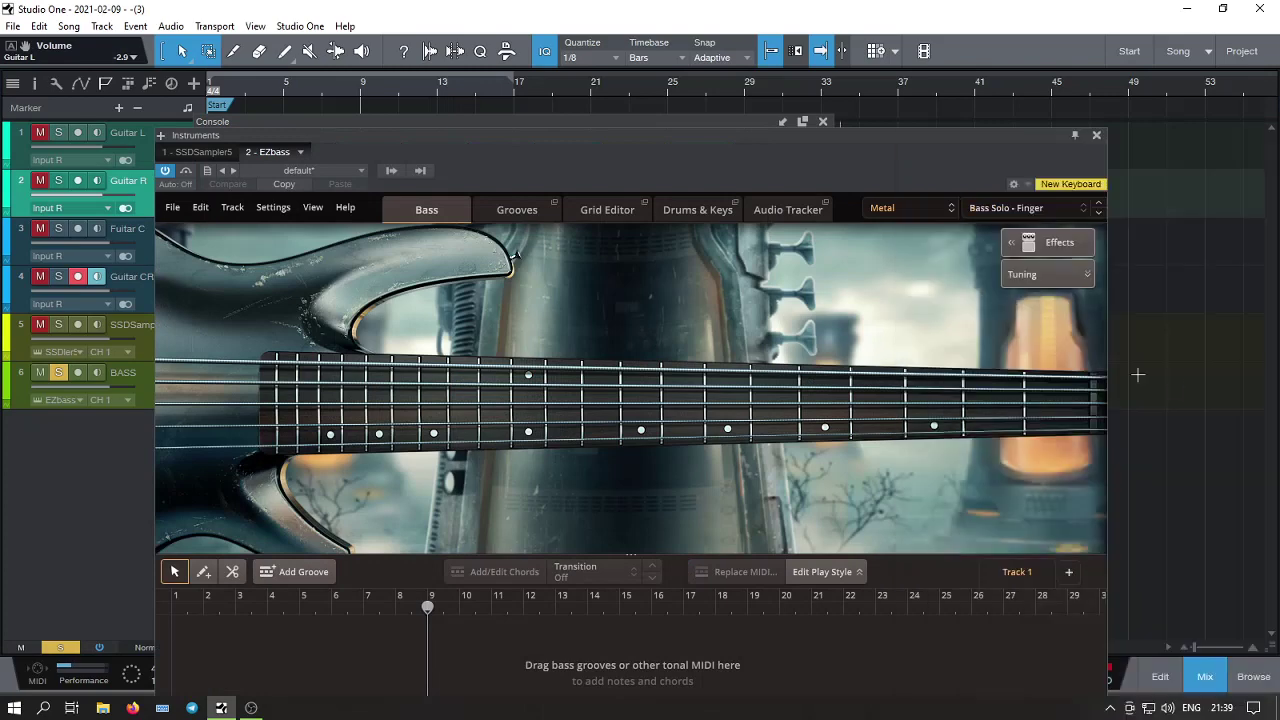
pyautogui.press('space')
pyautogui.click(1096, 134)
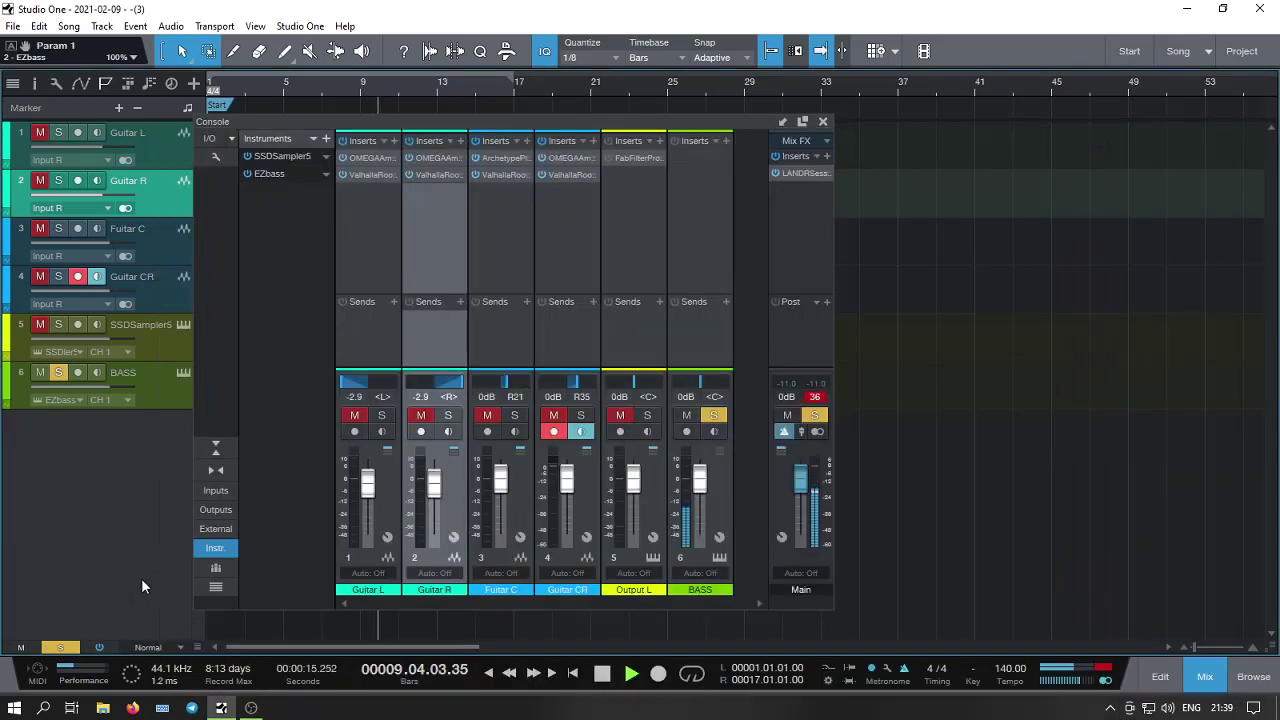
pyautogui.click(63, 646)
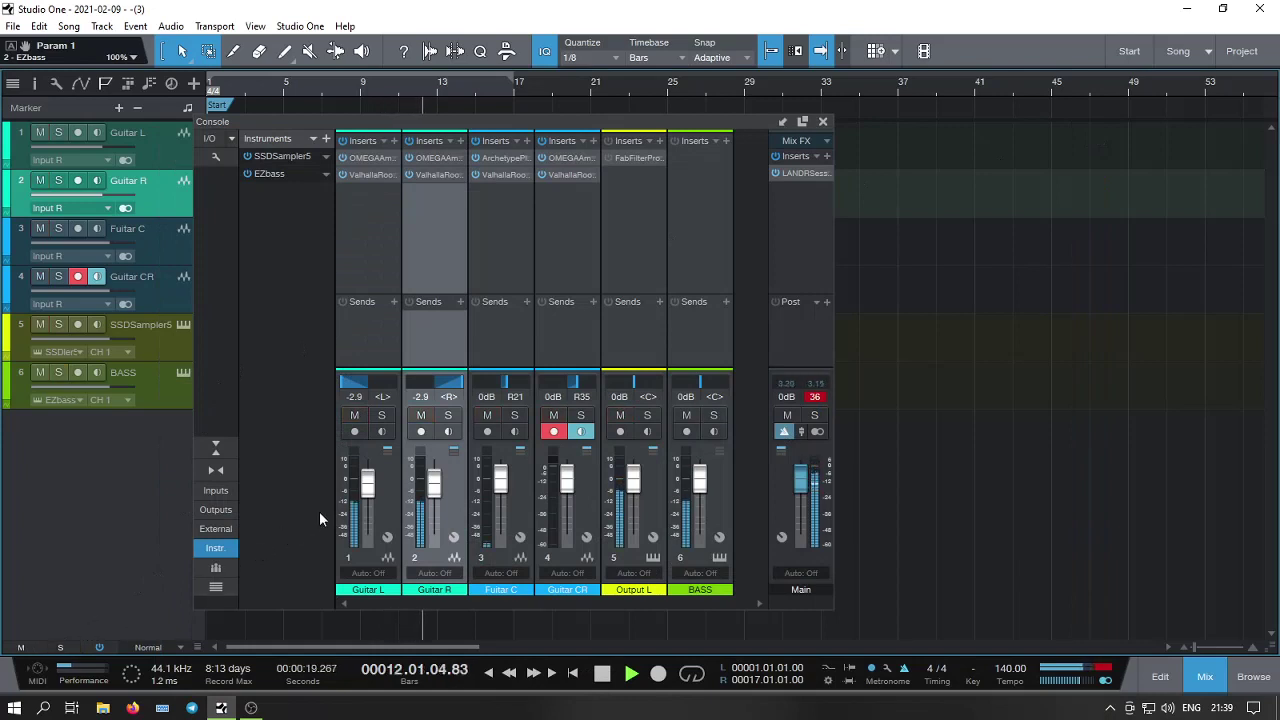
pyautogui.click(558, 432)
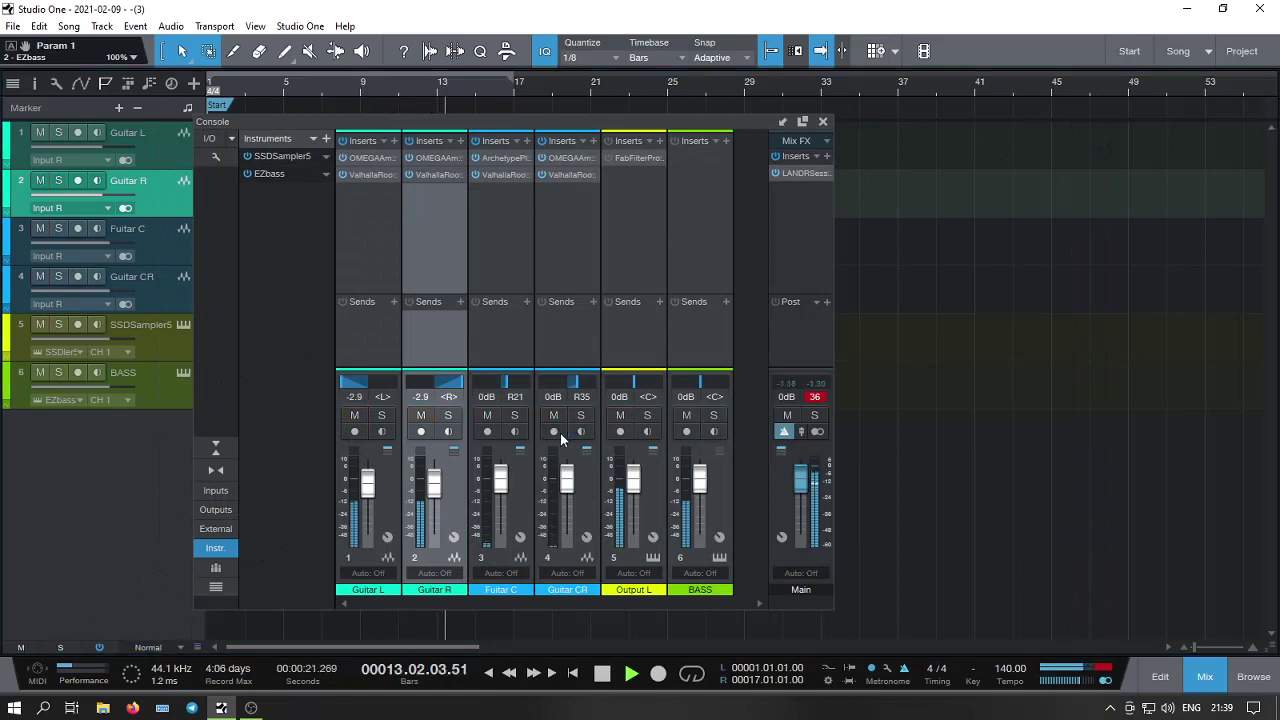
pyautogui.press('space')
pyautogui.click(552, 432)
pyautogui.press('space')
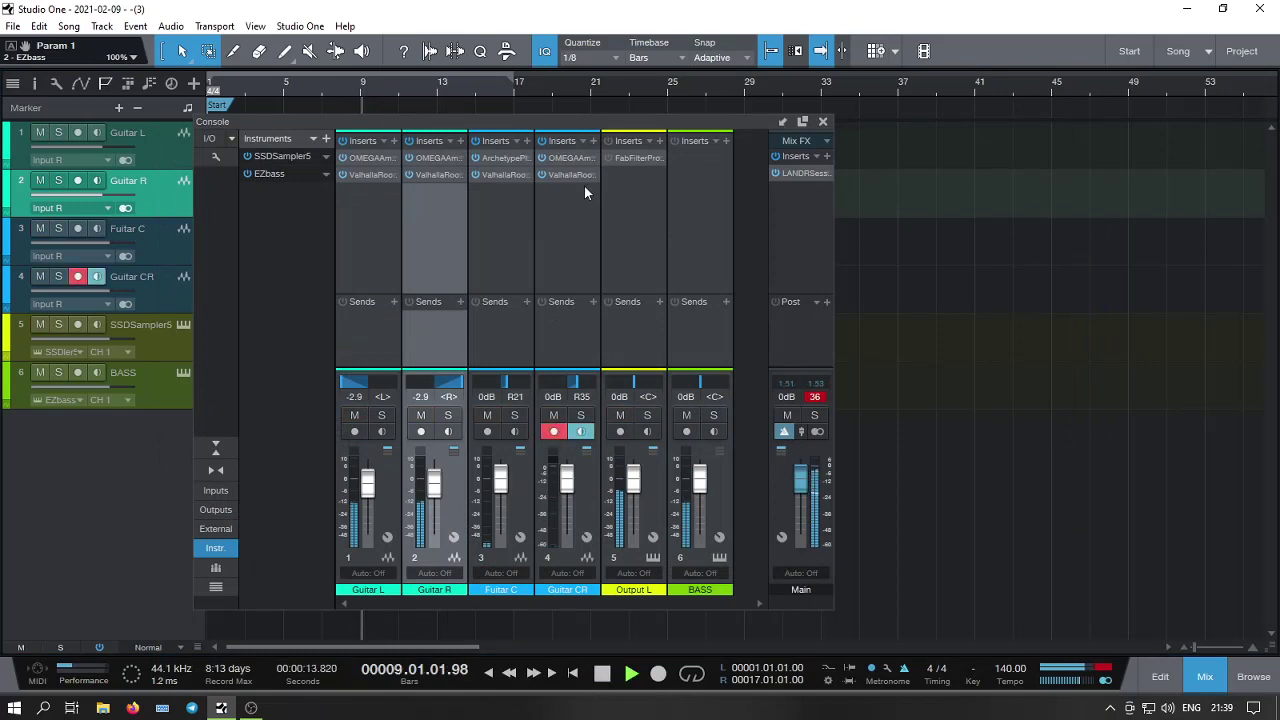
# Set the ValhallaRoom mix on Guitar CR to 45.6% and close the mixer.
pyautogui.click(573, 174)
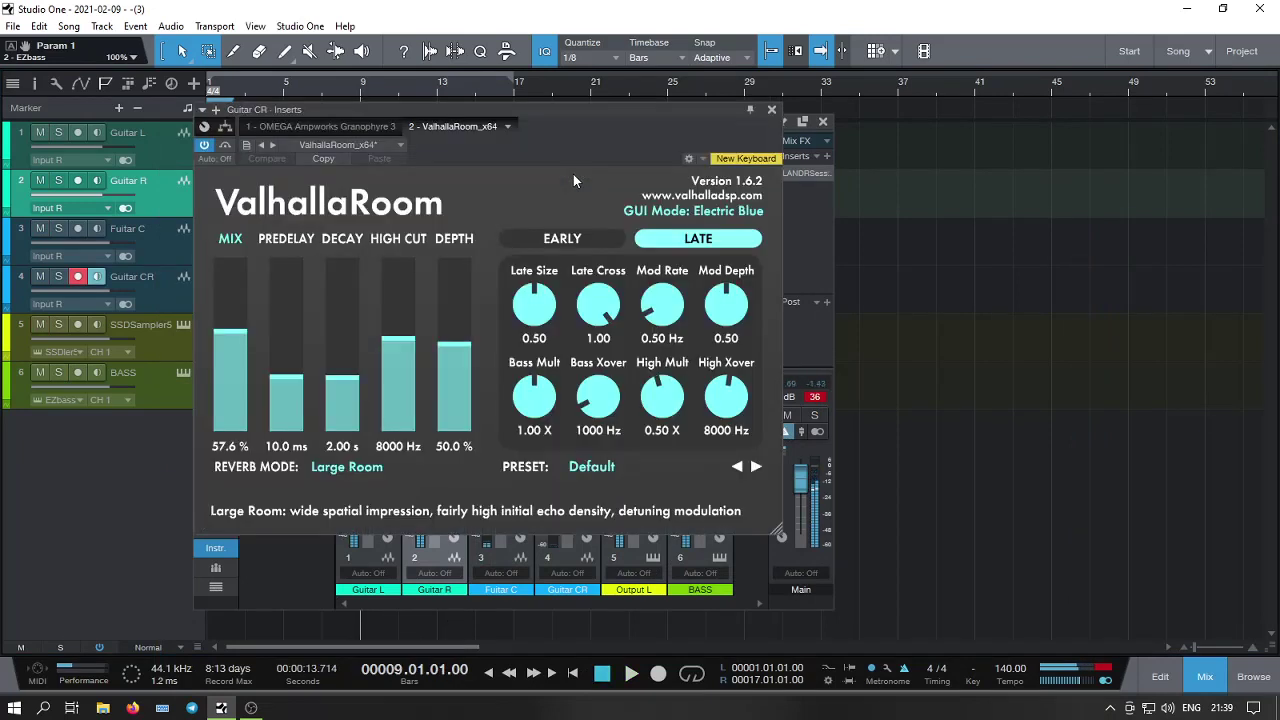
pyautogui.click(240, 344)
pyautogui.moveTo(240, 344); pyautogui.dragTo(240, 352)
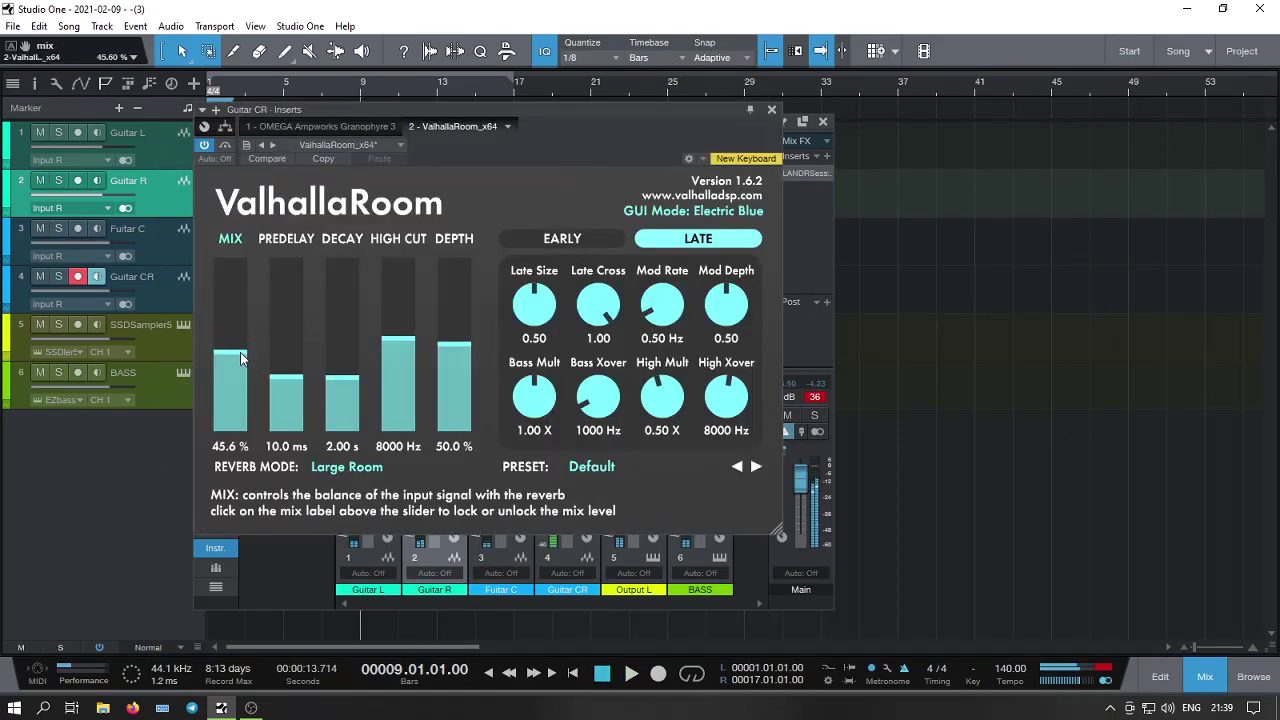
pyautogui.click(772, 108)
pyautogui.click(823, 122)
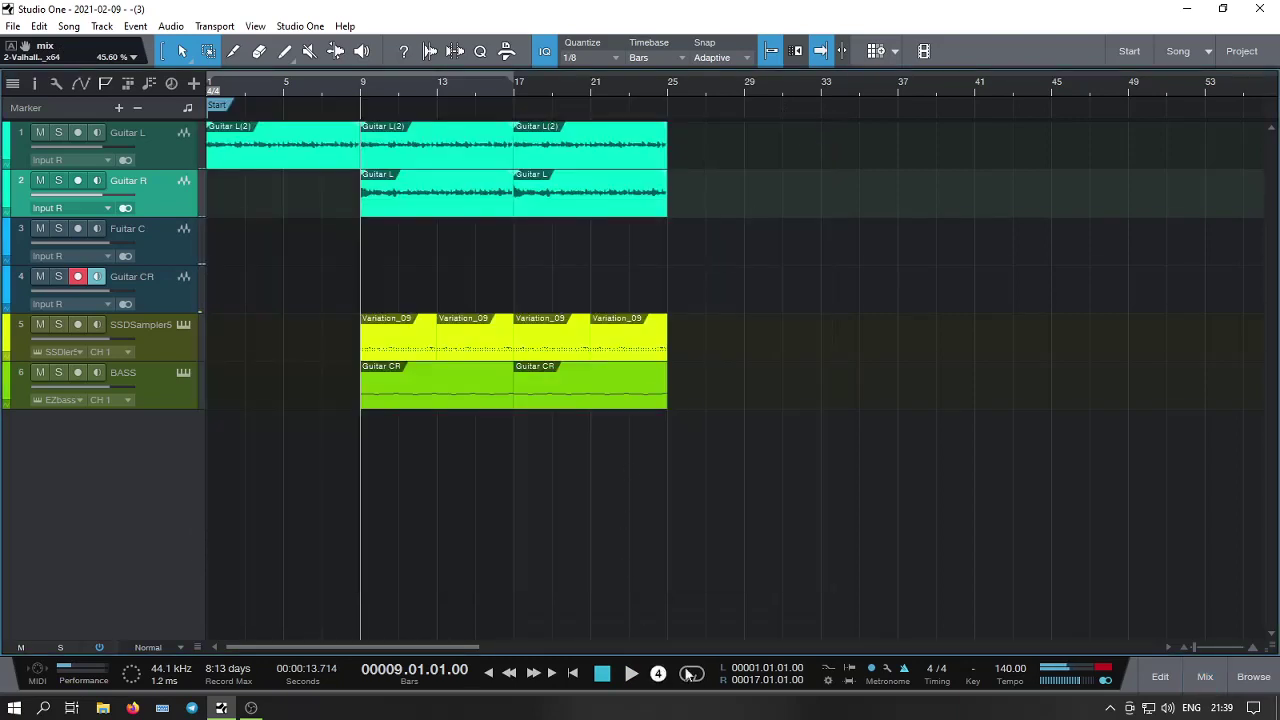
# Arm the Fuitar C track instead of Guitar CR and record a guitar take on it from bar 9 past bar 17.
pyautogui.click(77, 276)
pyautogui.click(77, 229)
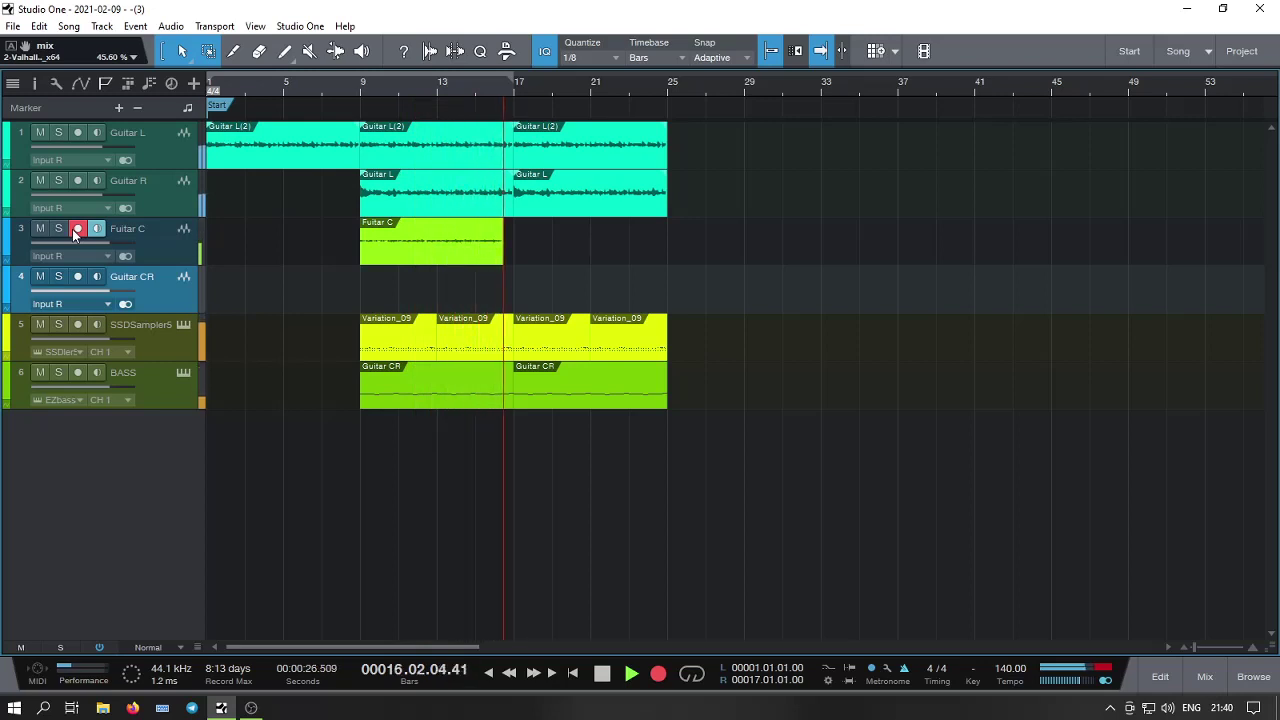
pyautogui.press('space')
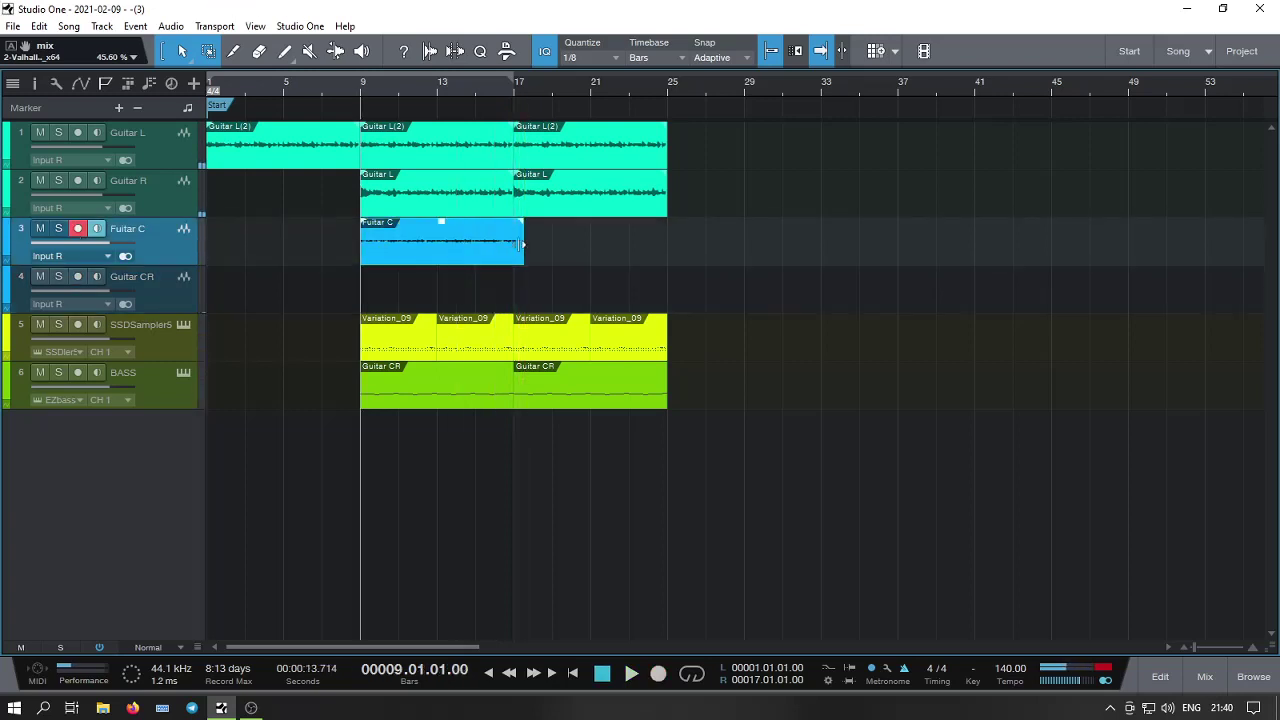
# Trim the recorded Fuitar C clip to end at bar 17 and duplicate it up to bar 25.
pyautogui.moveTo(522, 248); pyautogui.dragTo(515, 248)
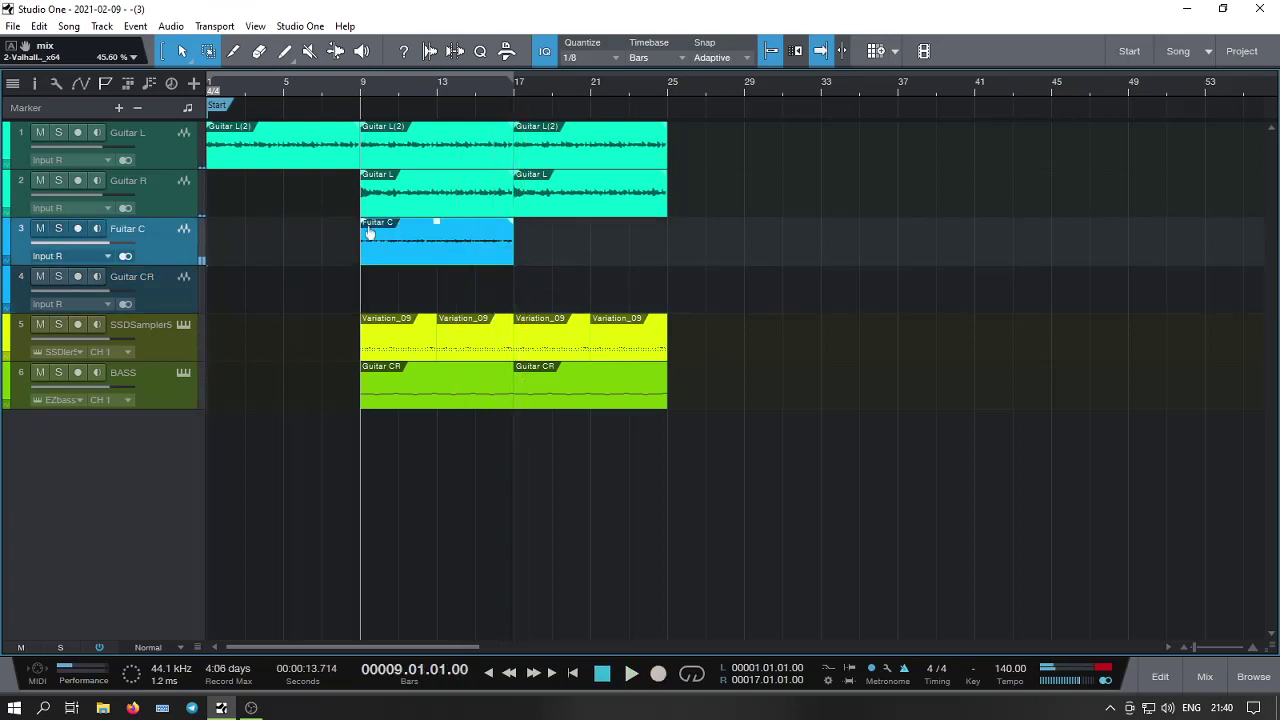
pyautogui.rightClick(389, 252)
pyautogui.click(440, 403)
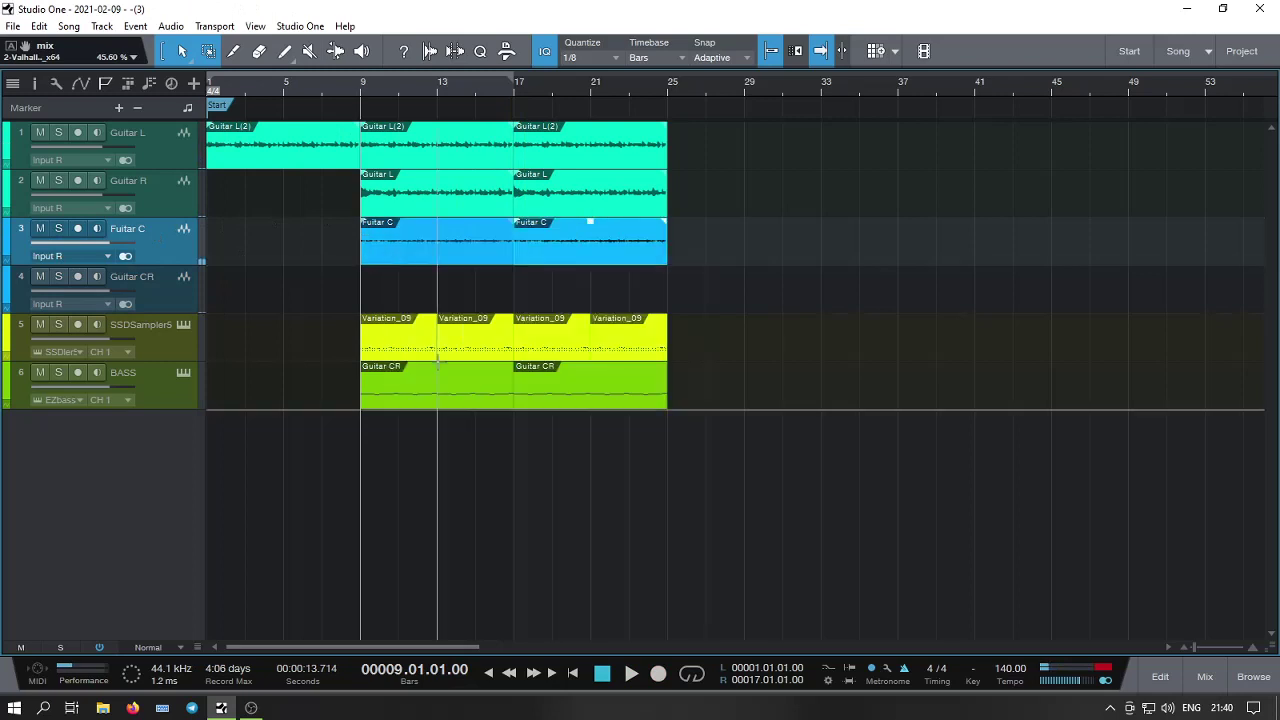
# Analyze the Fuitar C clip at bar 9 in Melodyne, redetect it with a different algorithm, and close the editor.
pyautogui.rightClick(393, 250)
pyautogui.click(509, 443)
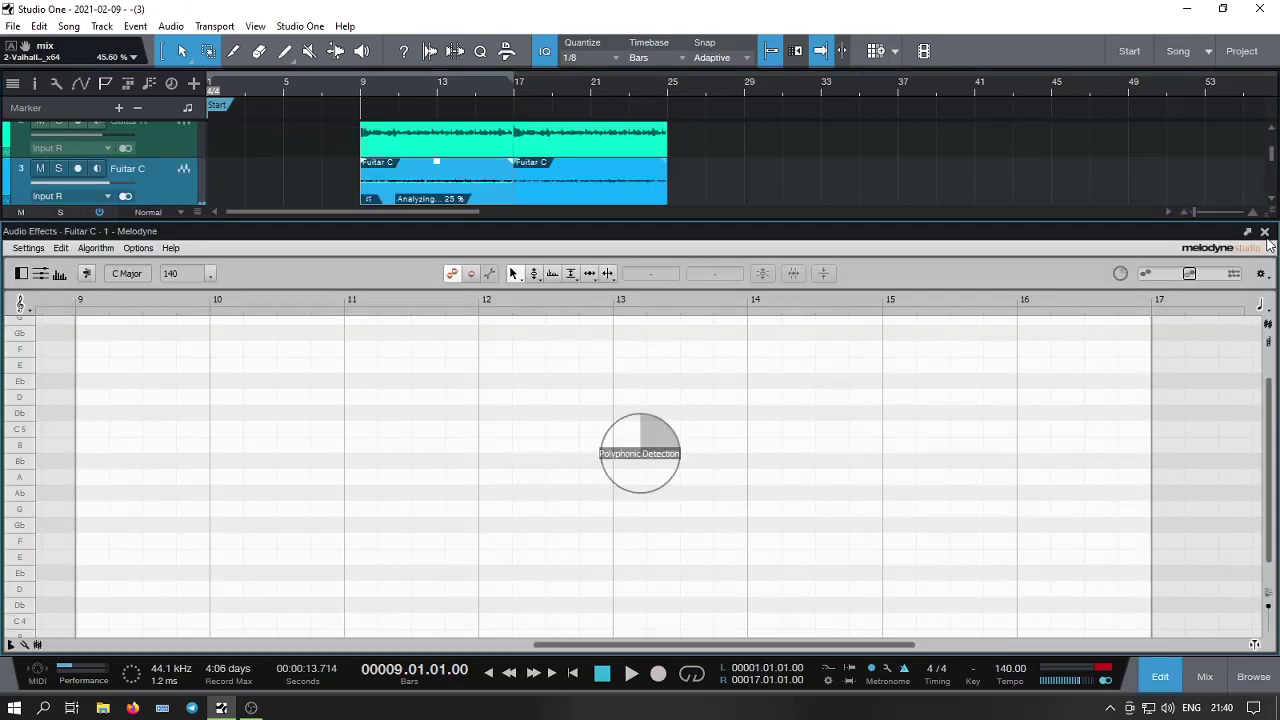
pyautogui.click(95, 248)
pyautogui.click(100, 299)
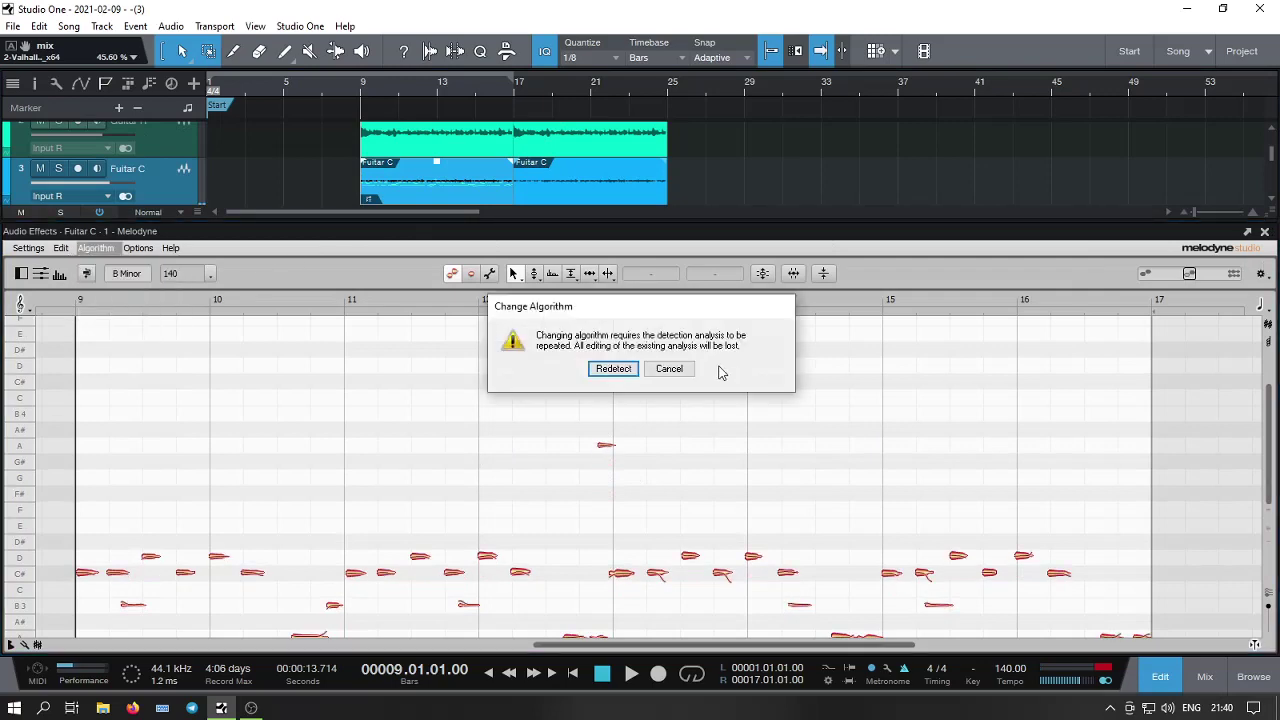
pyautogui.click(600, 376)
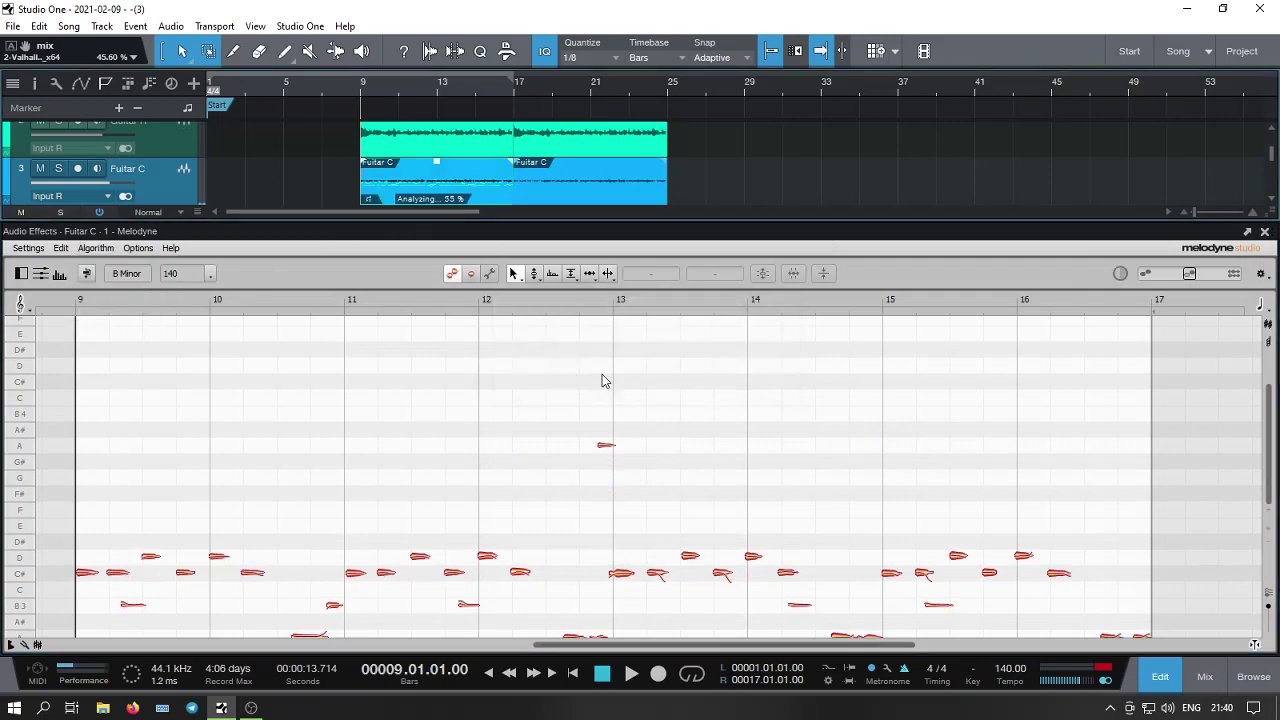
pyautogui.click(1265, 233)
# Add a Diva instrument track below BASS and close the synth's window.
pyautogui.click(1250, 677)
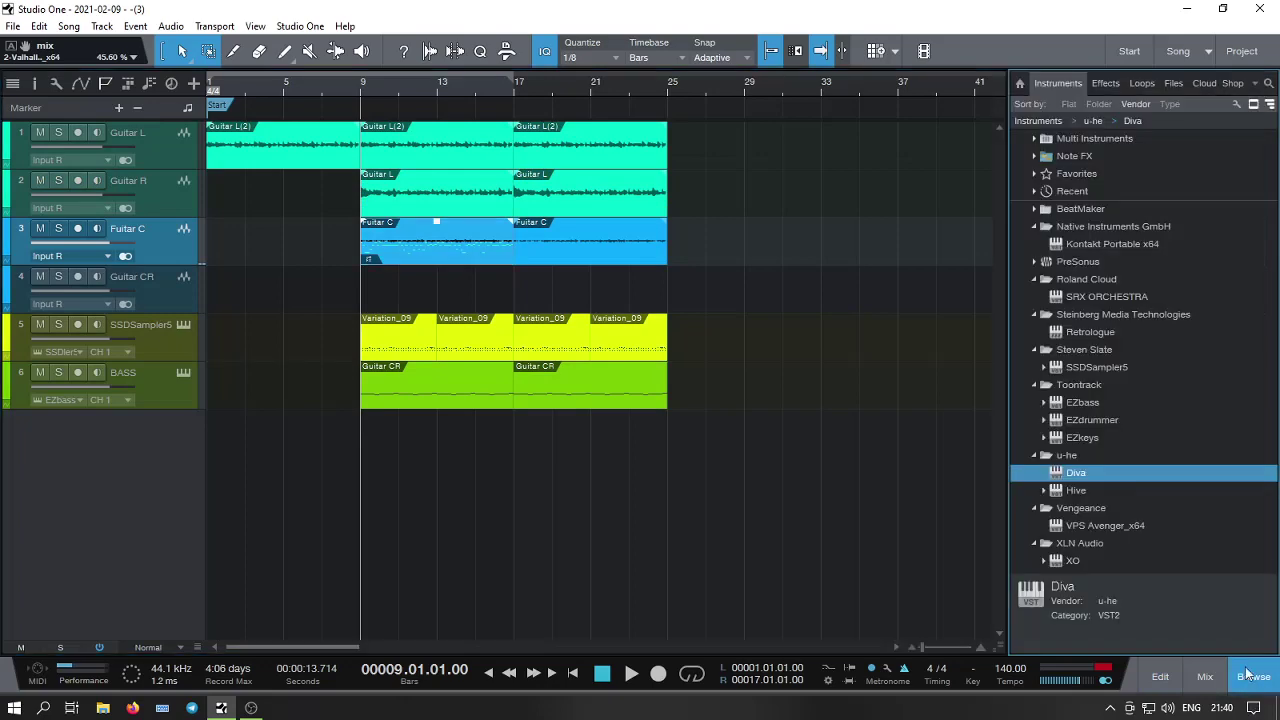
pyautogui.moveTo(1076, 481); pyautogui.dragTo(114, 497)
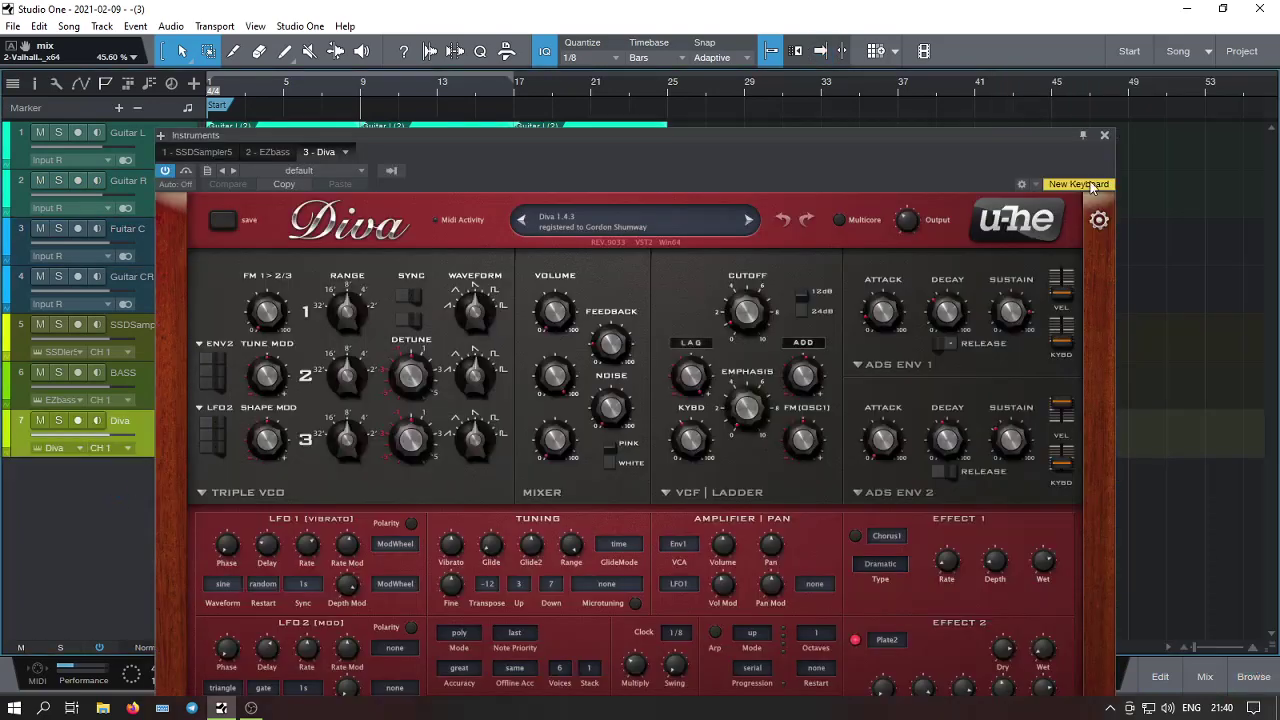
pyautogui.click(1104, 134)
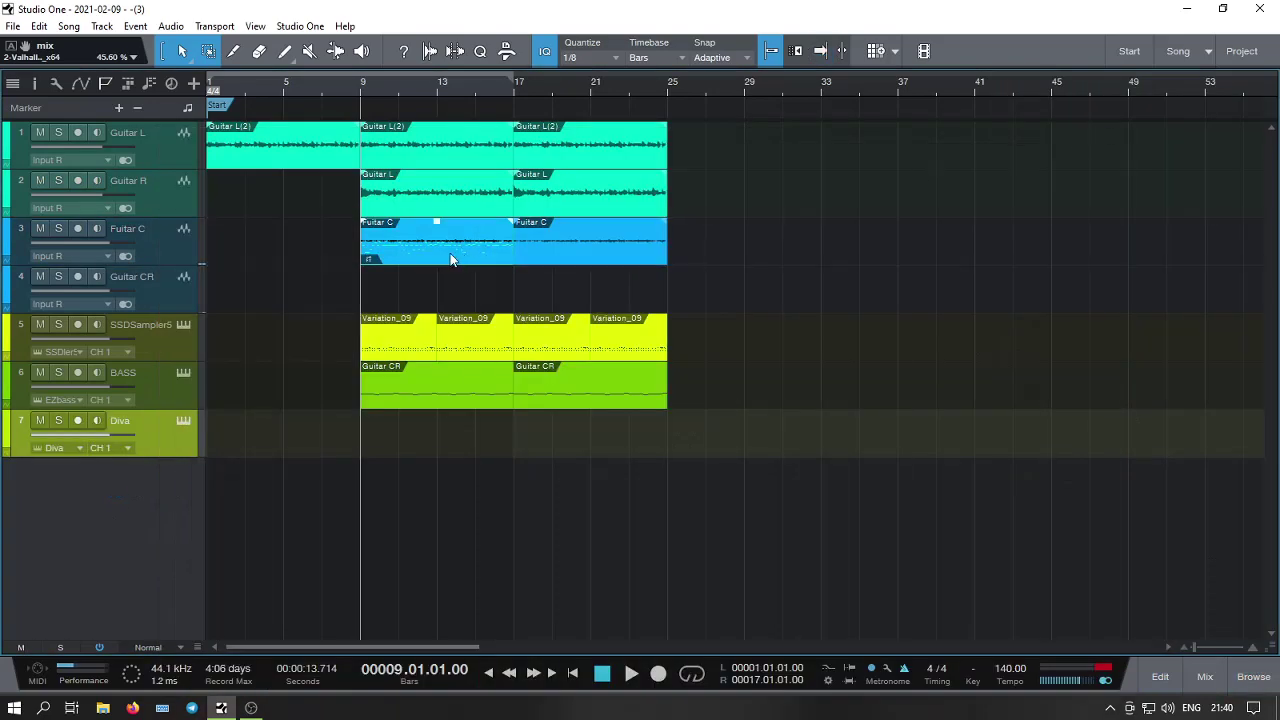
# Place the Fuitar C clip's notes on the Diva track at bar 9 and add a shared duplicate up to bar 25.
pyautogui.moveTo(451, 257); pyautogui.dragTo(414, 432)
pyautogui.rightClick(378, 430)
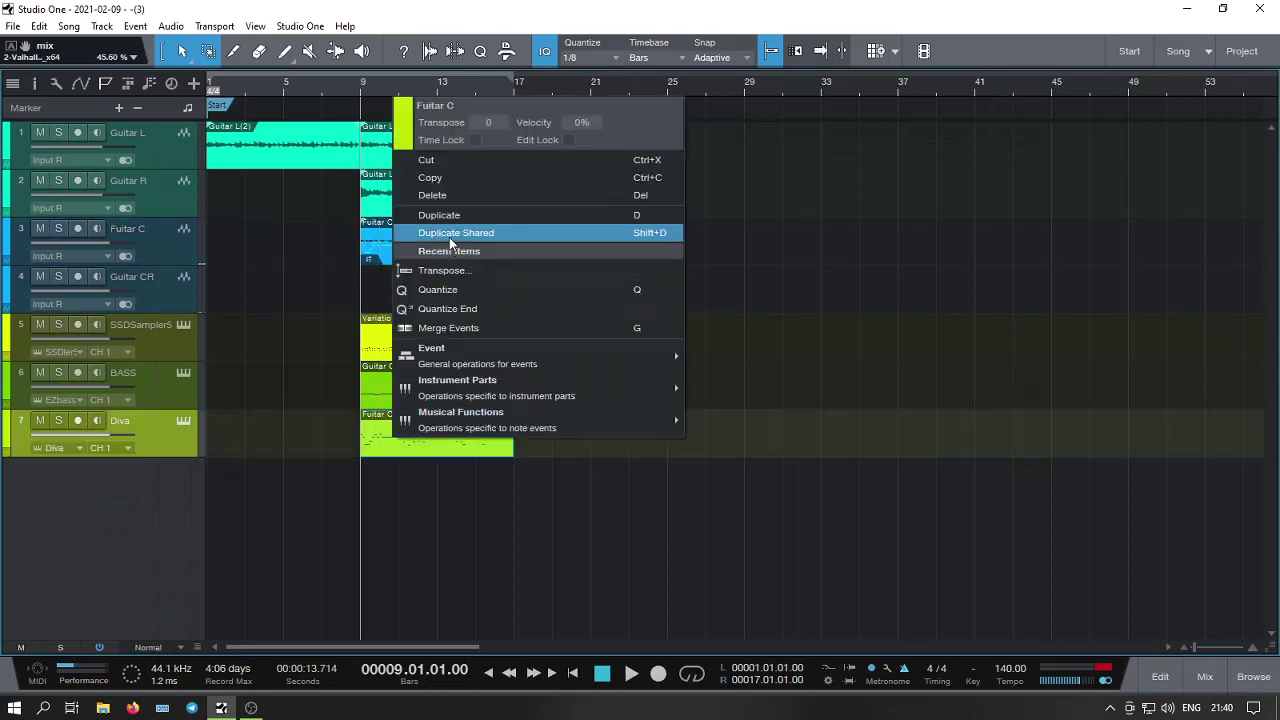
pyautogui.click(449, 234)
# Remove the Melodyne effect from both clips on the Fuitar C audio track.
pyautogui.moveTo(686, 264); pyautogui.dragTo(455, 260)
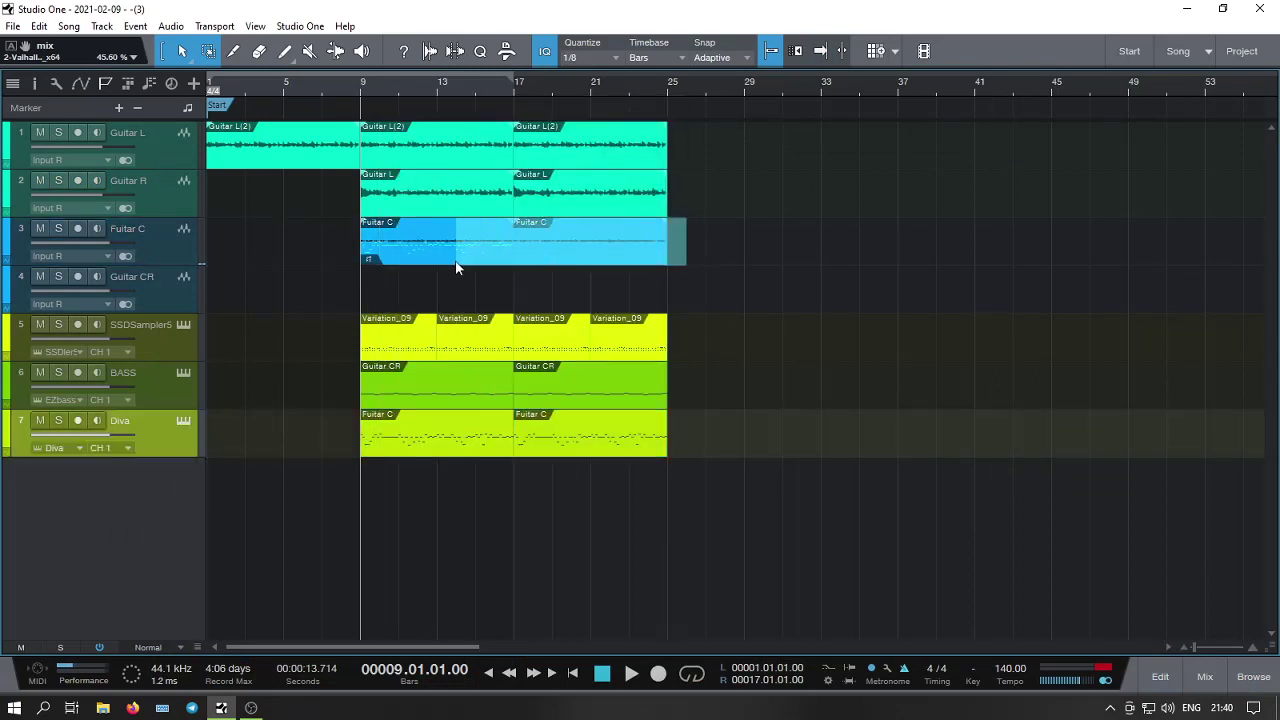
pyautogui.rightClick(456, 262)
pyautogui.click(545, 512)
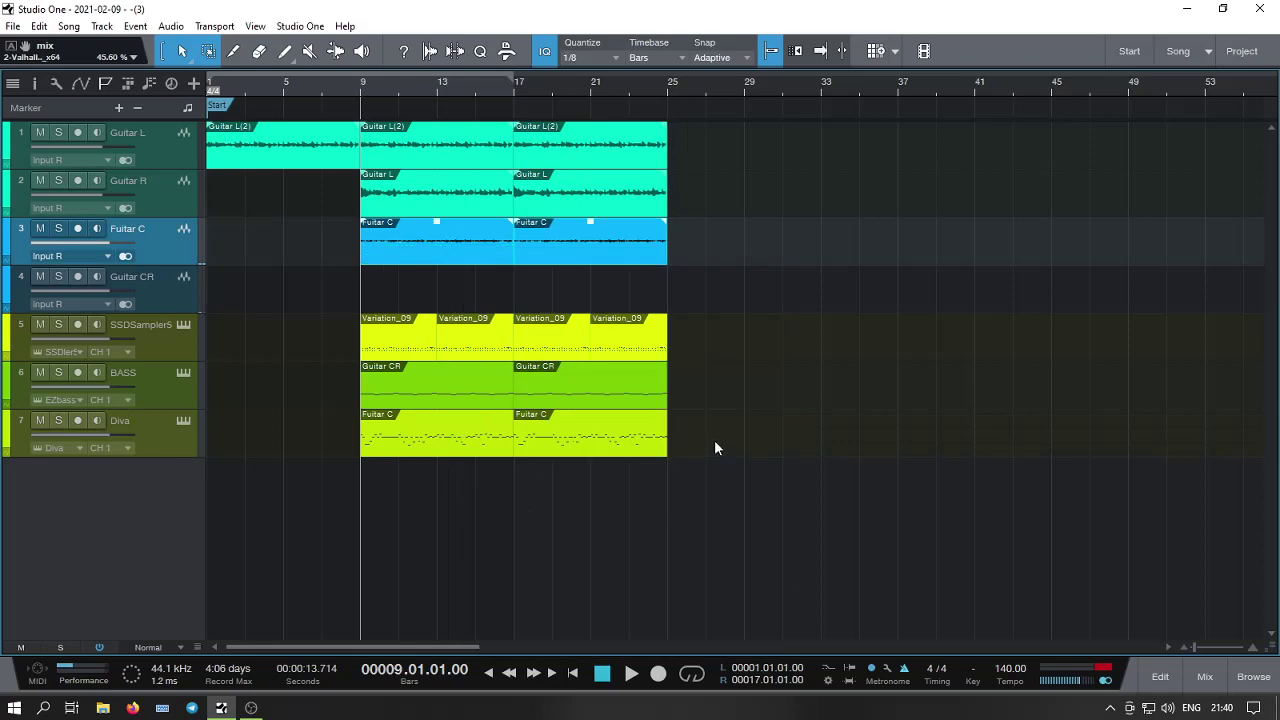
# Transpose both Diva clips up one octave (12 semitones).
pyautogui.moveTo(710, 445); pyautogui.dragTo(457, 449)
pyautogui.rightClick(457, 449)
pyautogui.click(505, 277)
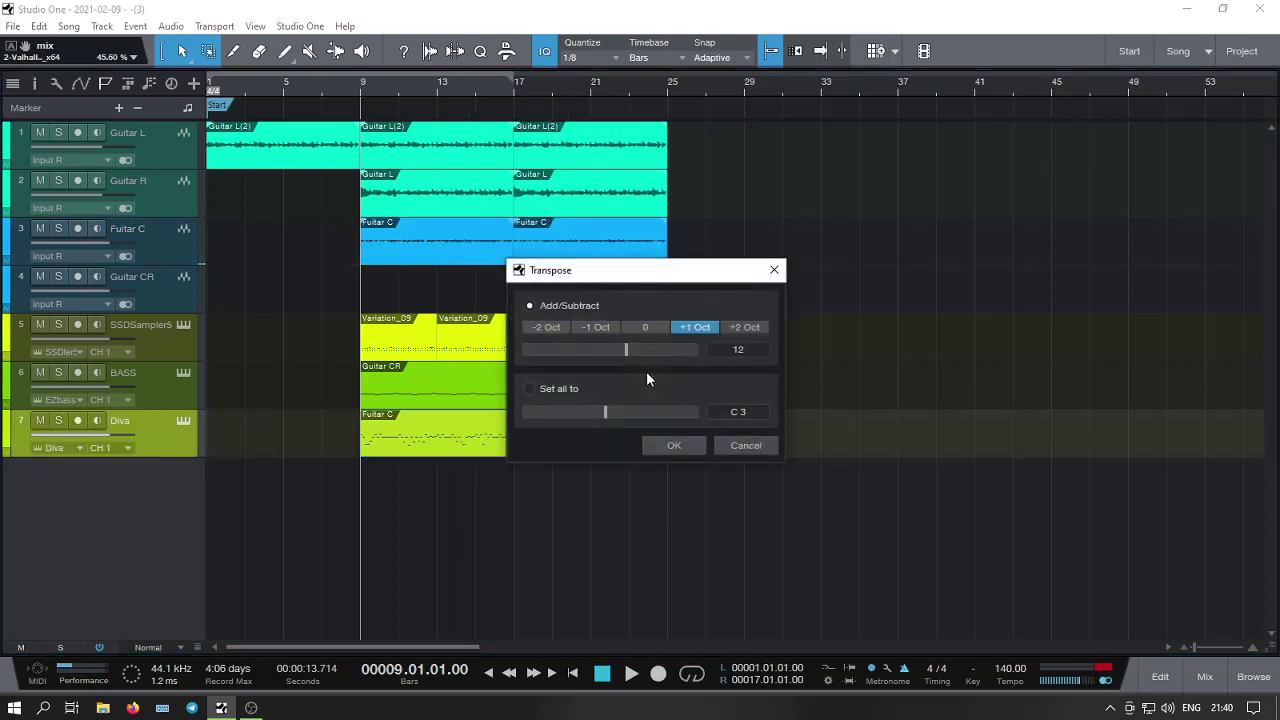
pyautogui.click(716, 447)
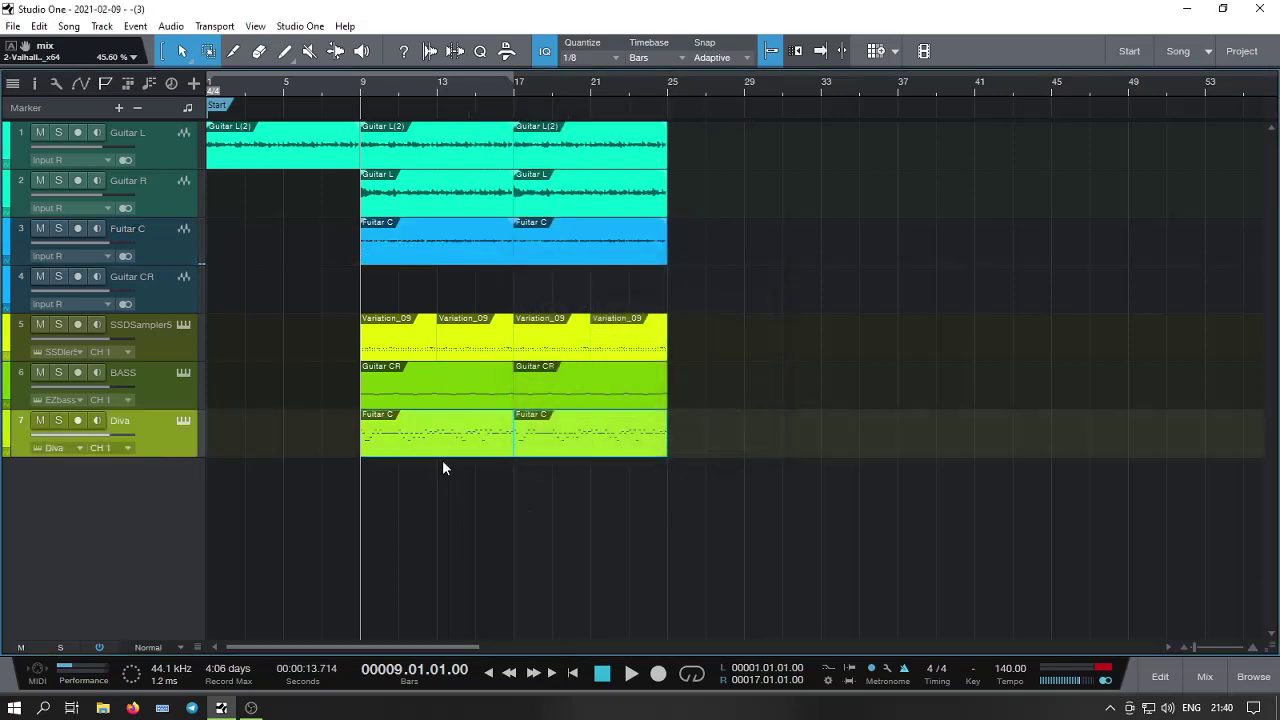
# Audition the Diva track in solo with the PH LED Lead 06 preset, then unsolo it and close the synth's window.
pyautogui.click(57, 420)
pyautogui.press('space')
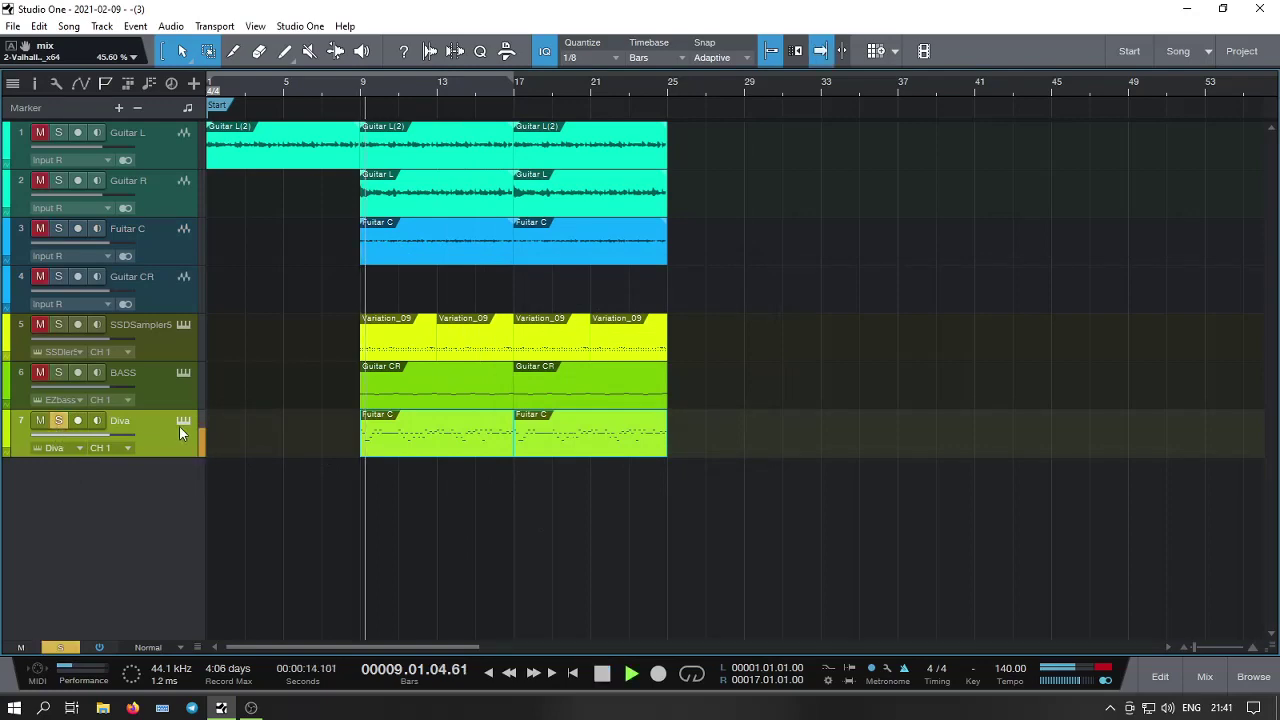
pyautogui.click(183, 420)
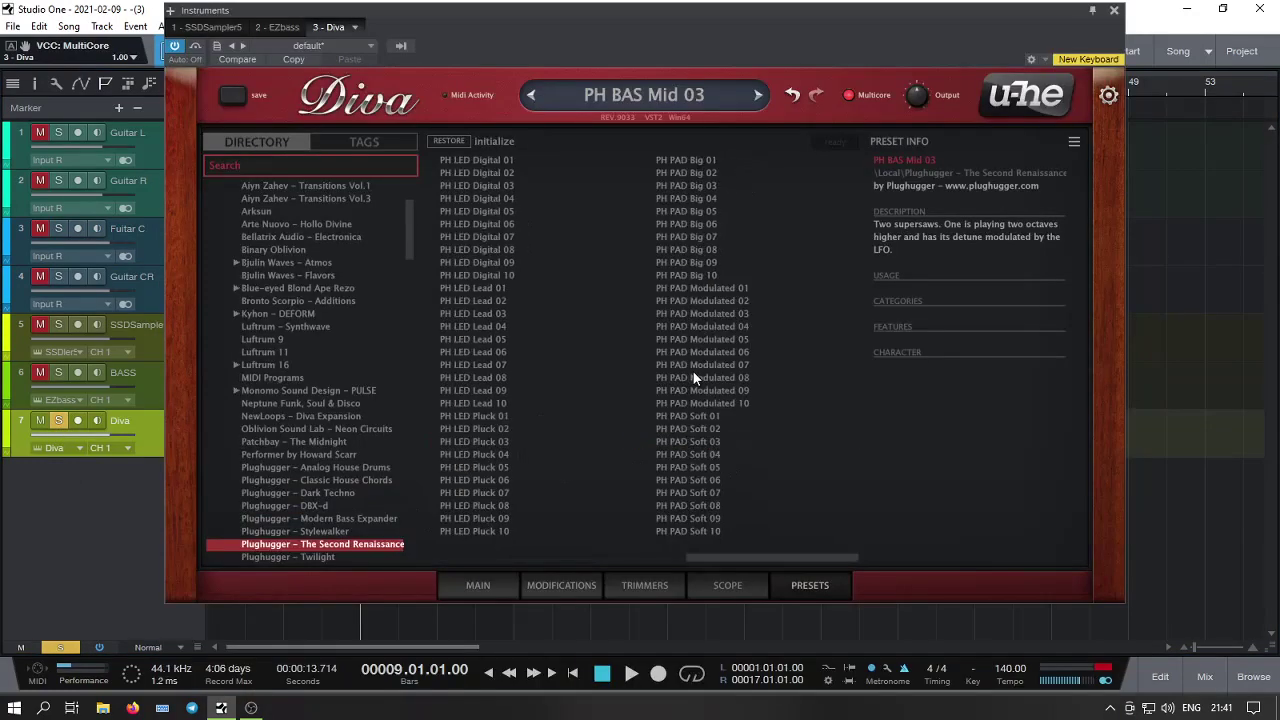
pyautogui.click(459, 354)
pyautogui.press('space')
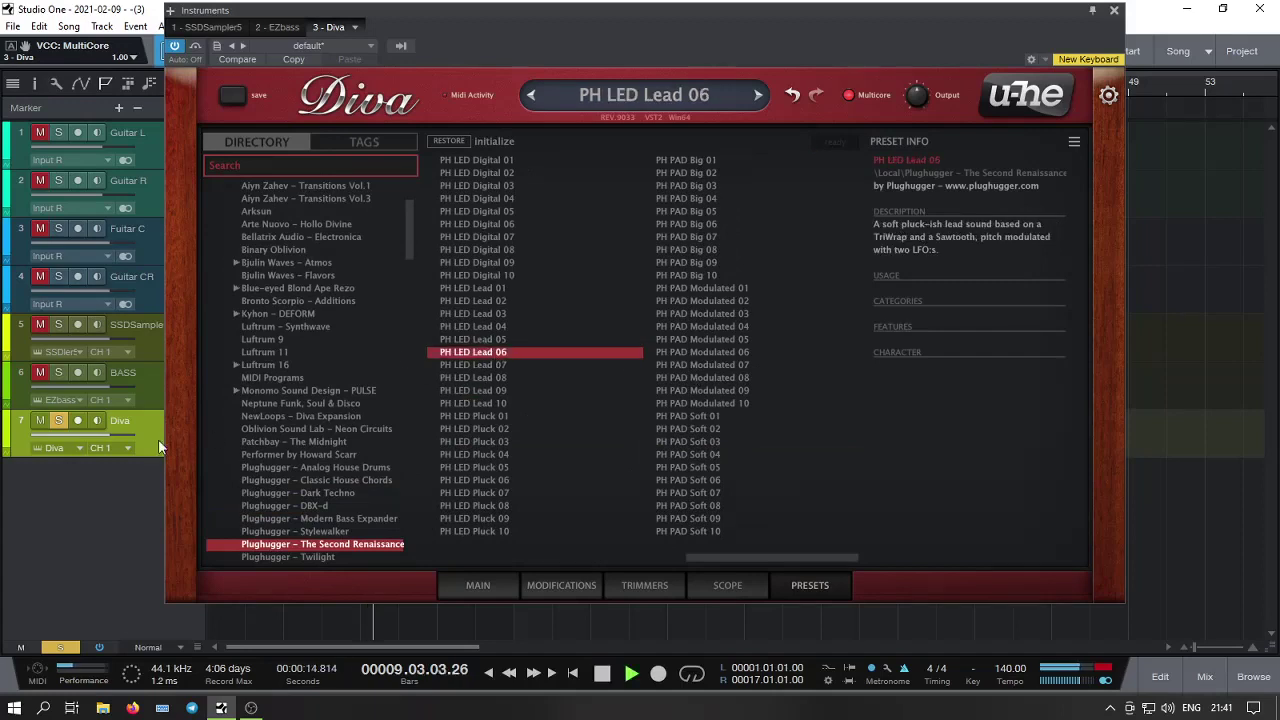
pyautogui.click(57, 424)
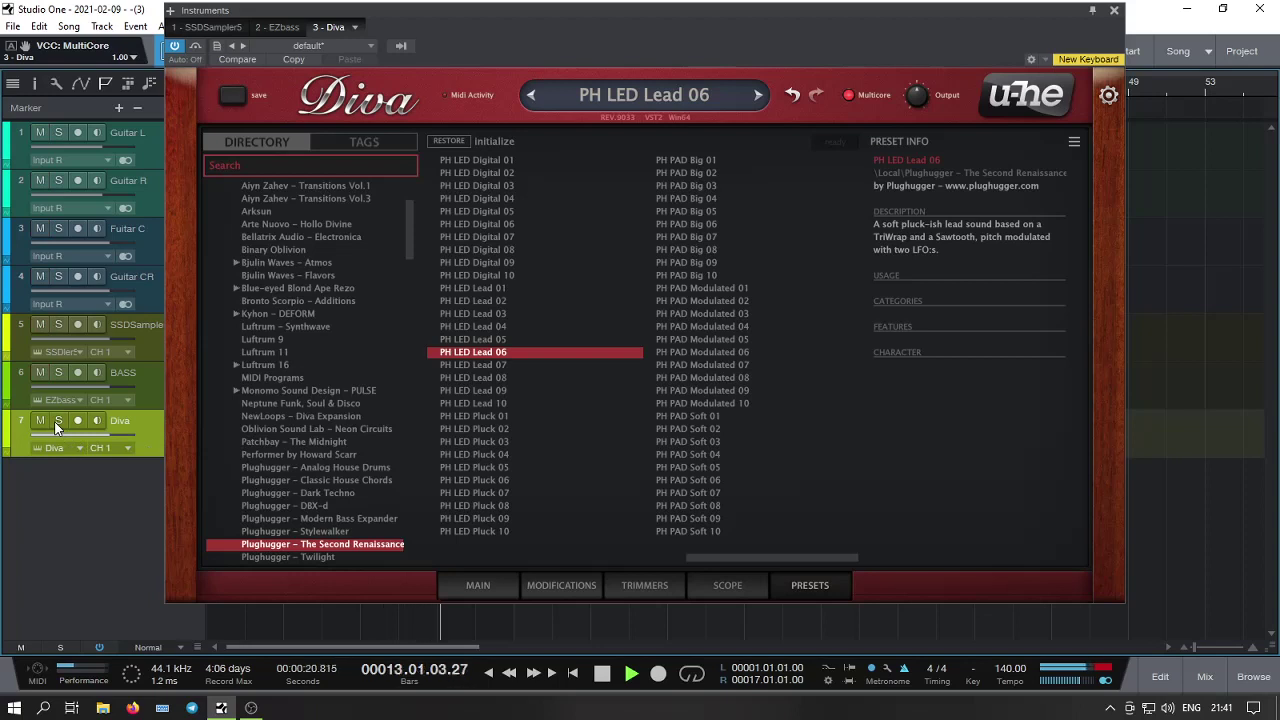
pyautogui.click(1114, 10)
pyautogui.press('space')
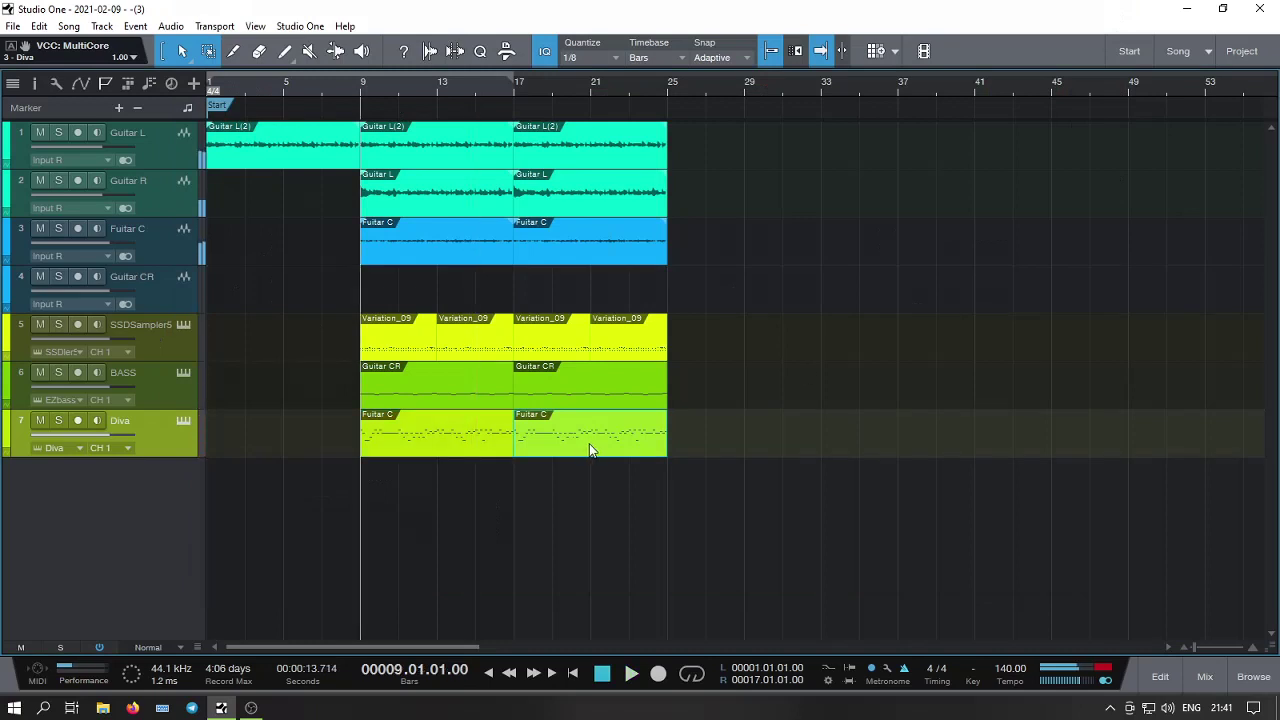
# Delete the Diva clip at bar 17 and open the remaining clip for note editing with the track soloed.
pyautogui.rightClick(589, 449)
pyautogui.click(620, 206)
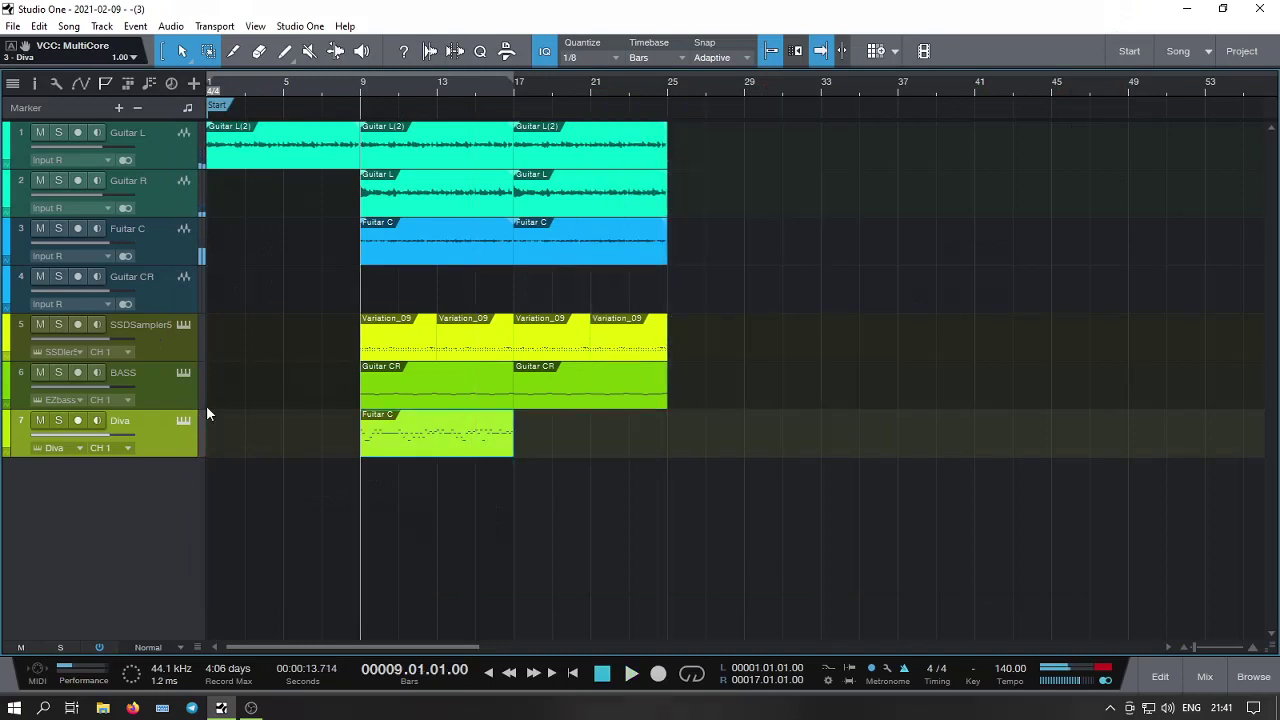
pyautogui.click(62, 427)
pyautogui.press('space')
pyautogui.doubleClick(396, 444)
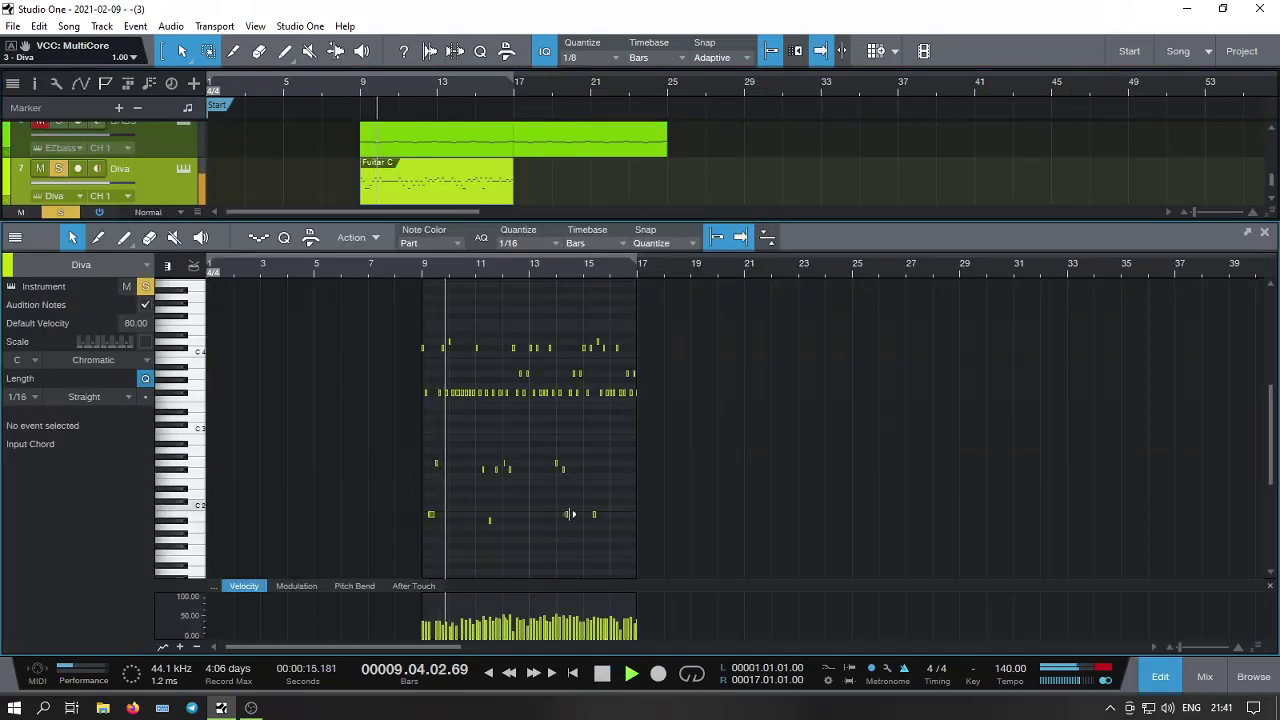
# Delete all stray low notes below C 3 from the Diva clip at bar 9 and play it back.
pyautogui.press('space')
pyautogui.press('space')
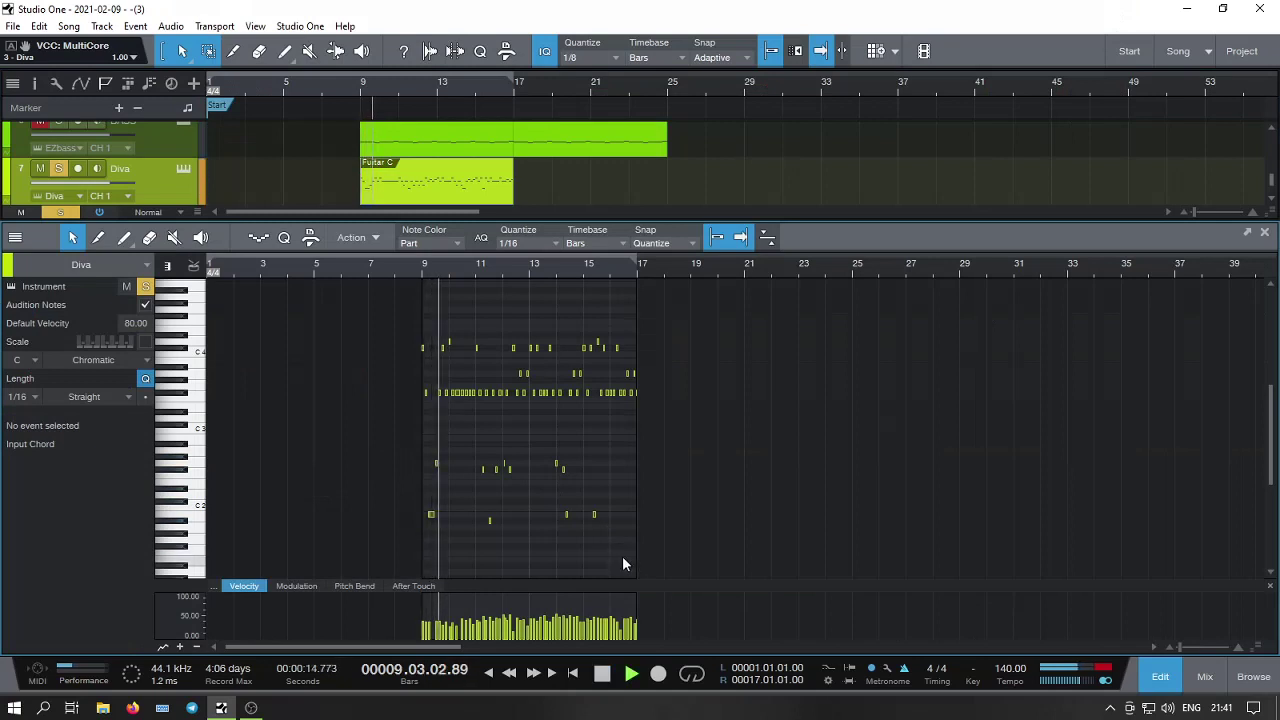
pyautogui.press('space')
pyautogui.moveTo(640, 548); pyautogui.dragTo(401, 450)
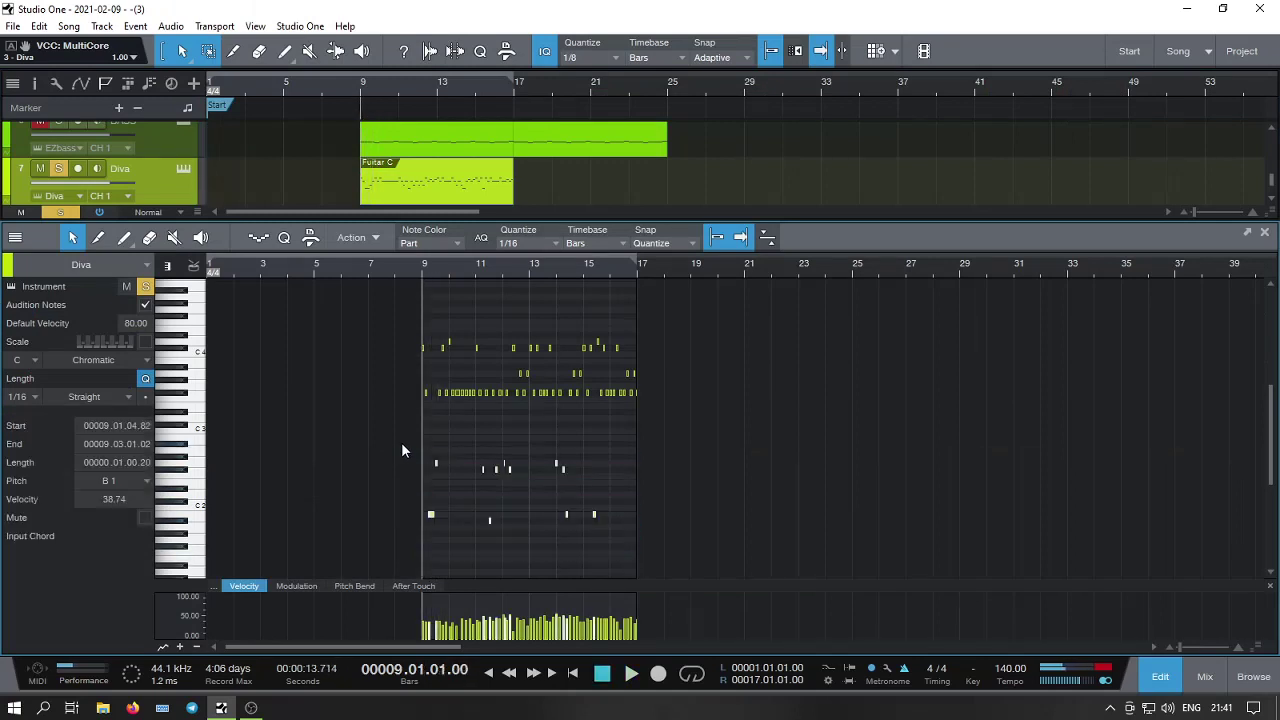
pyautogui.press('Delete')
pyautogui.press('space')
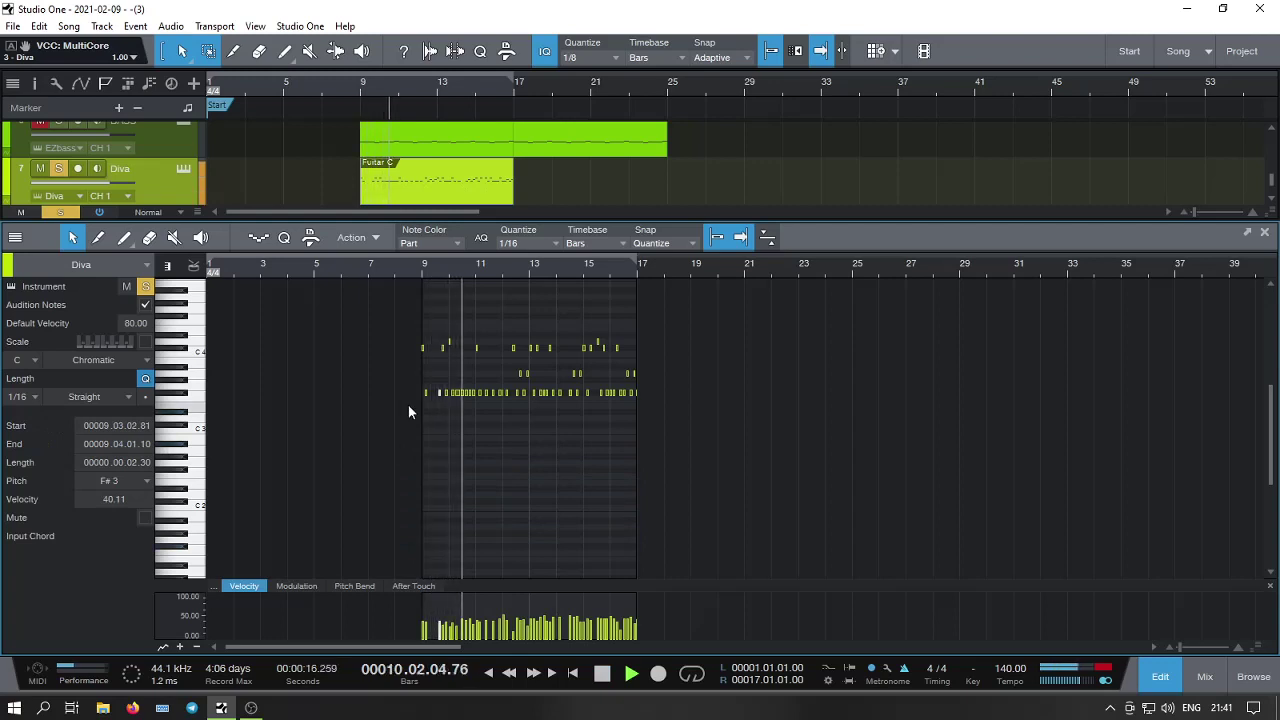
# Quantize the note starts and note ends of the Diva clip at bar 9, and close the note editor.
pyautogui.scroll(5, 476, 269)
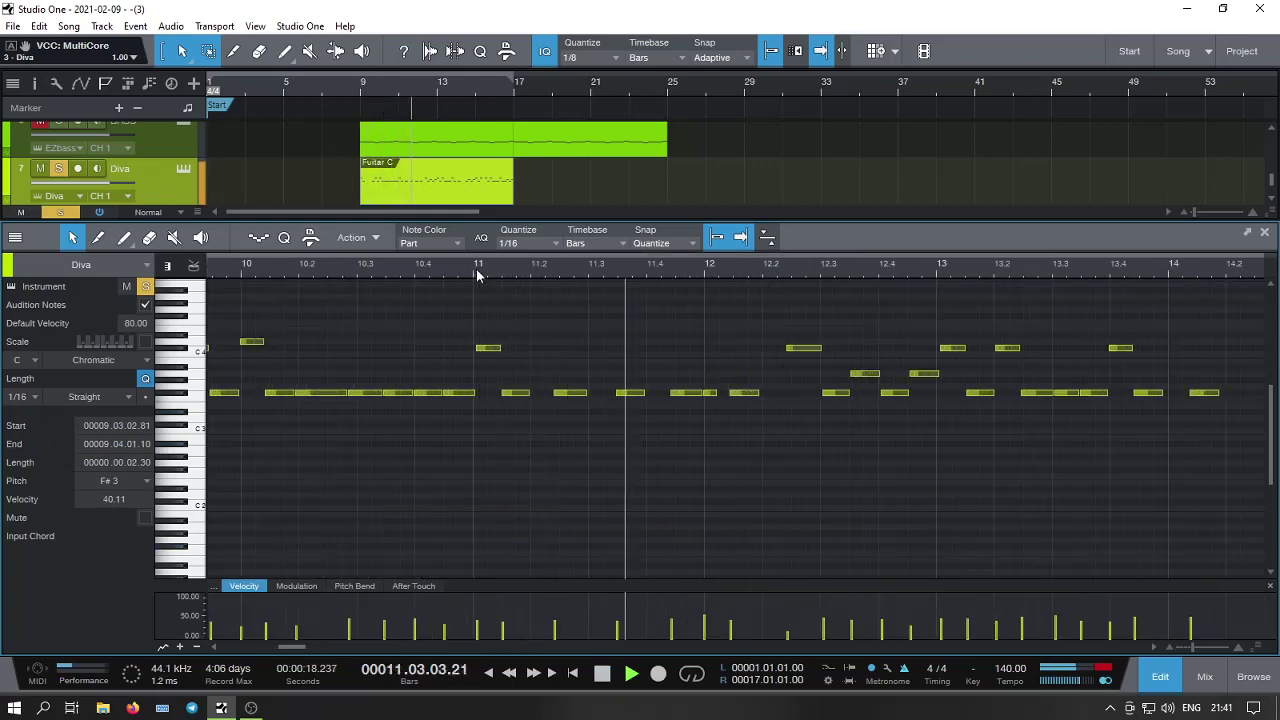
pyautogui.press('space')
pyautogui.rightClick(467, 203)
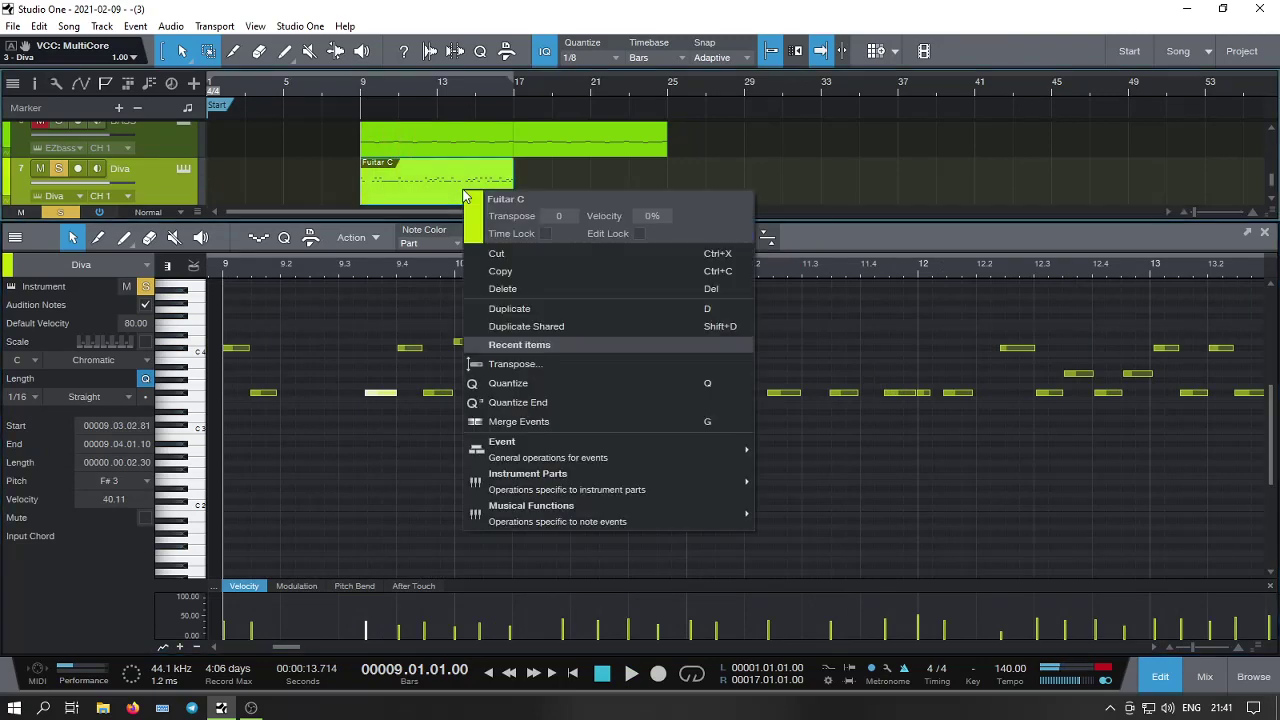
pyautogui.click(535, 384)
pyautogui.press('space')
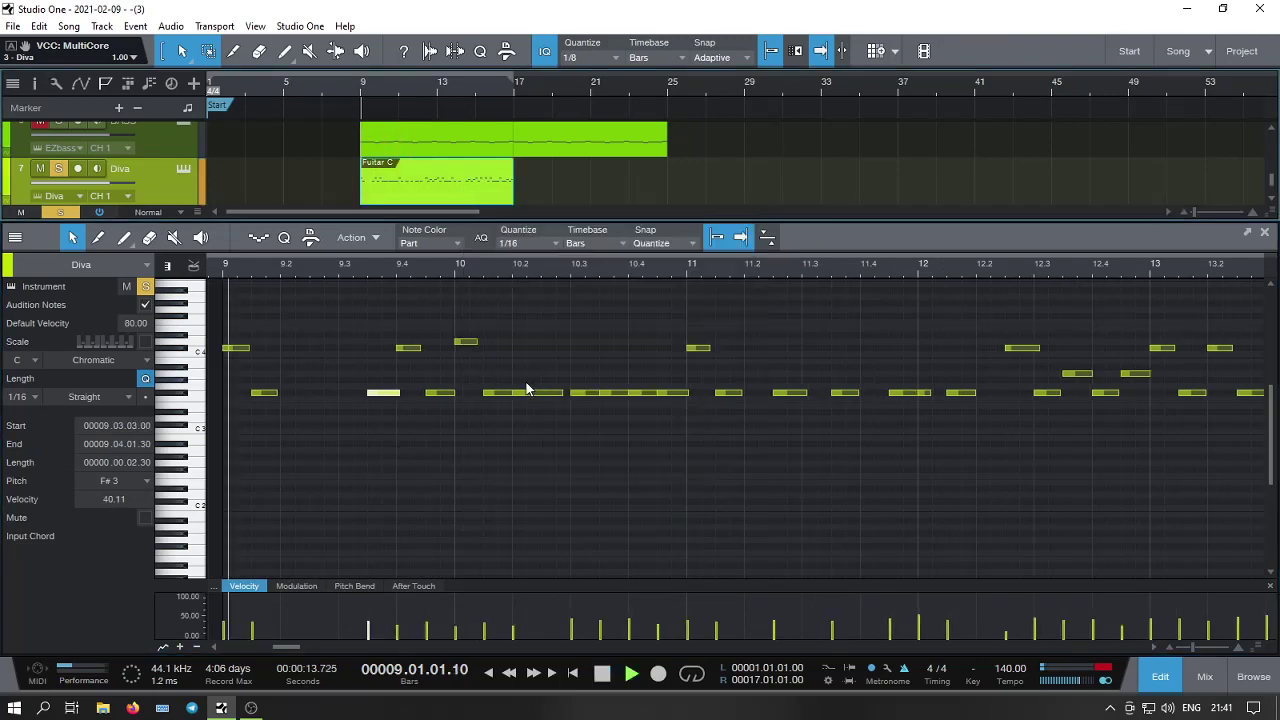
pyautogui.press('space')
pyautogui.rightClick(432, 190)
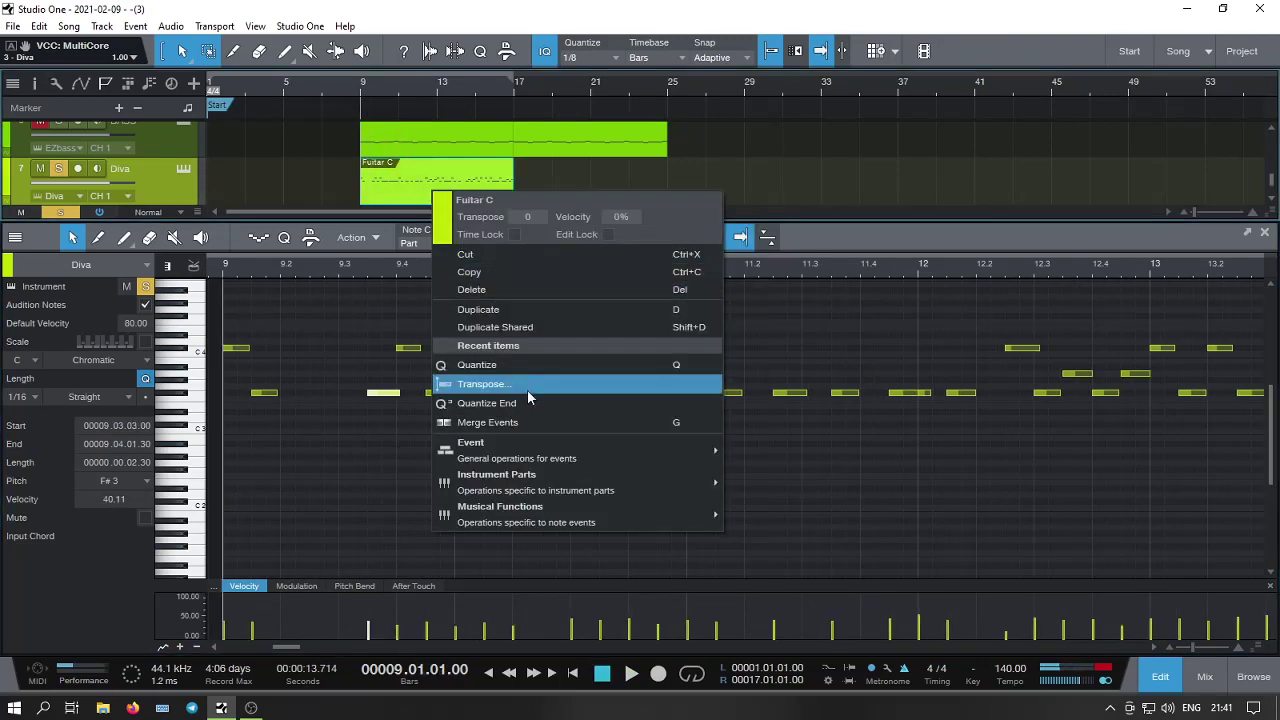
pyautogui.click(528, 405)
pyautogui.press('space')
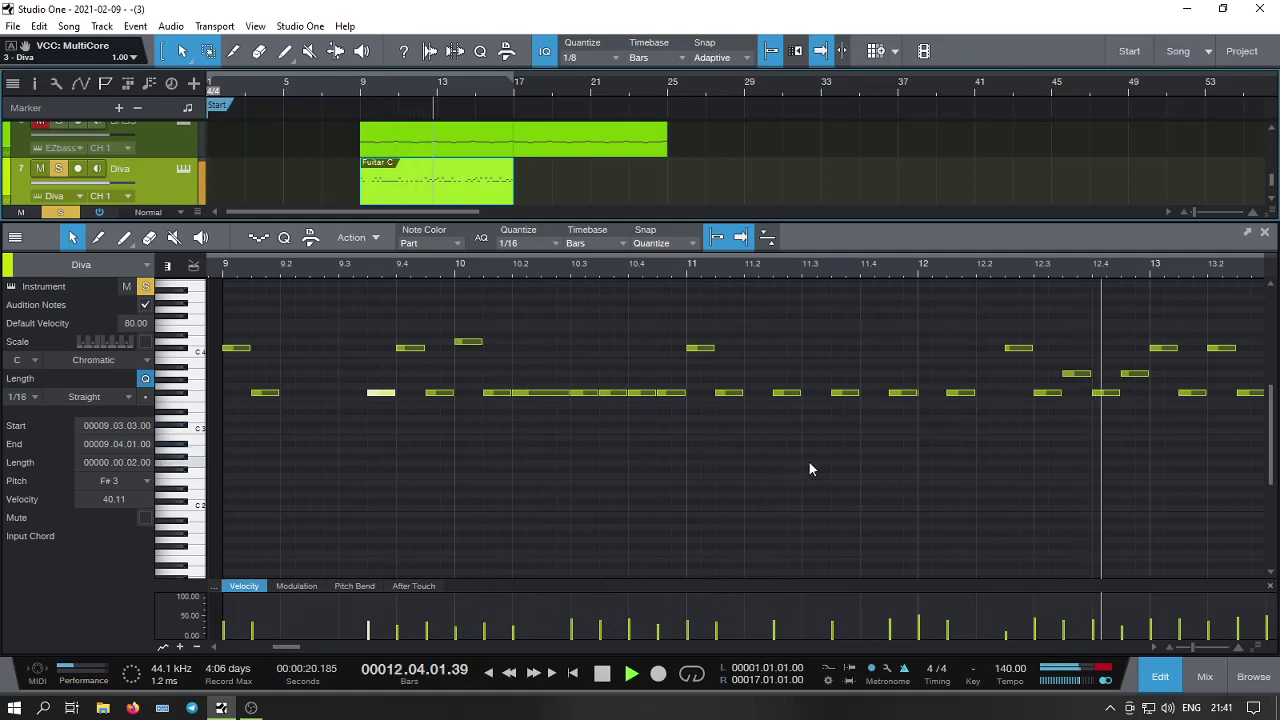
pyautogui.click(1160, 676)
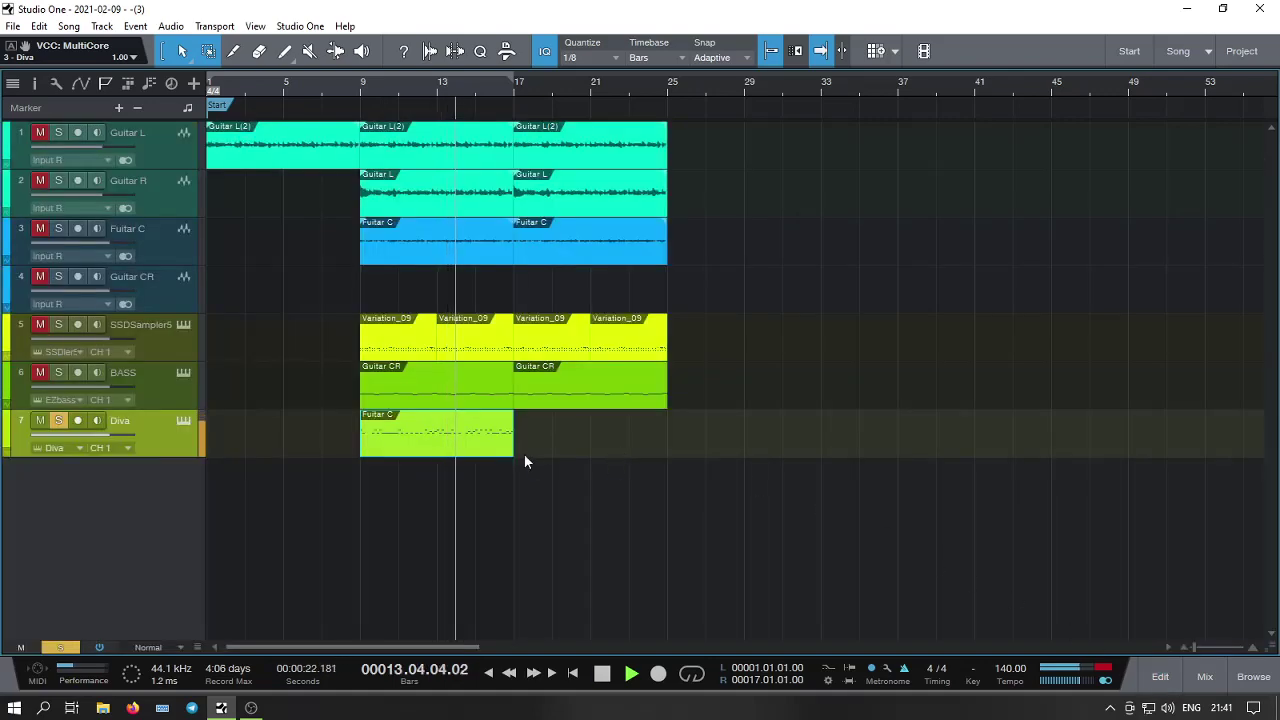
pyautogui.press('space')
pyautogui.rightClick(486, 443)
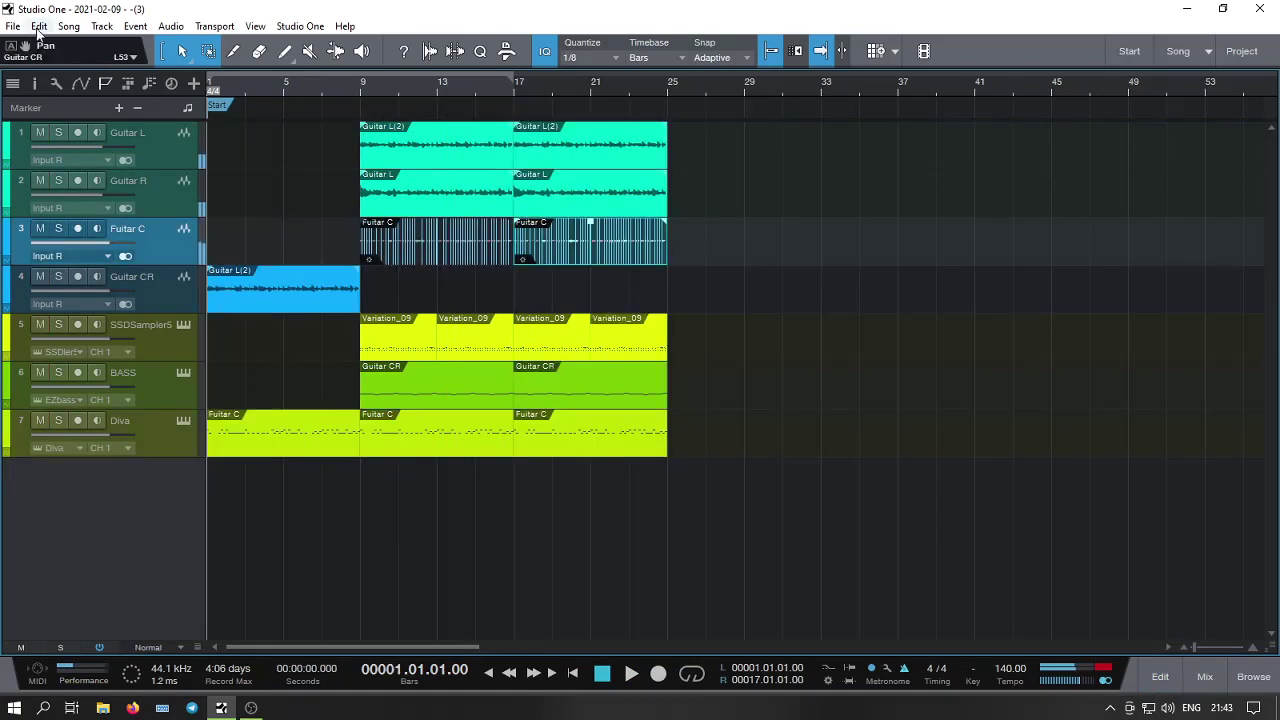
# Undo the last quantize of the Fuitar C audio and duplicate the Diva clip at bar 17 to bar 25.
pyautogui.click(38, 26)
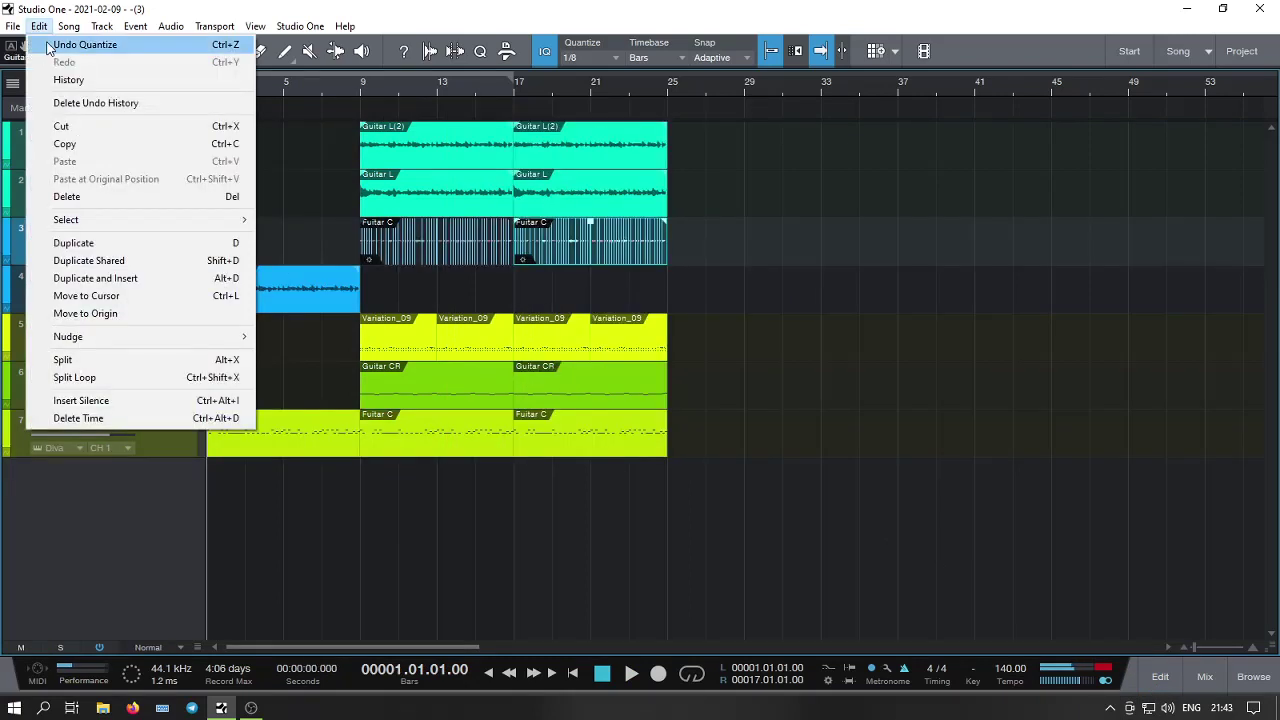
pyautogui.click(55, 46)
pyautogui.click(600, 444)
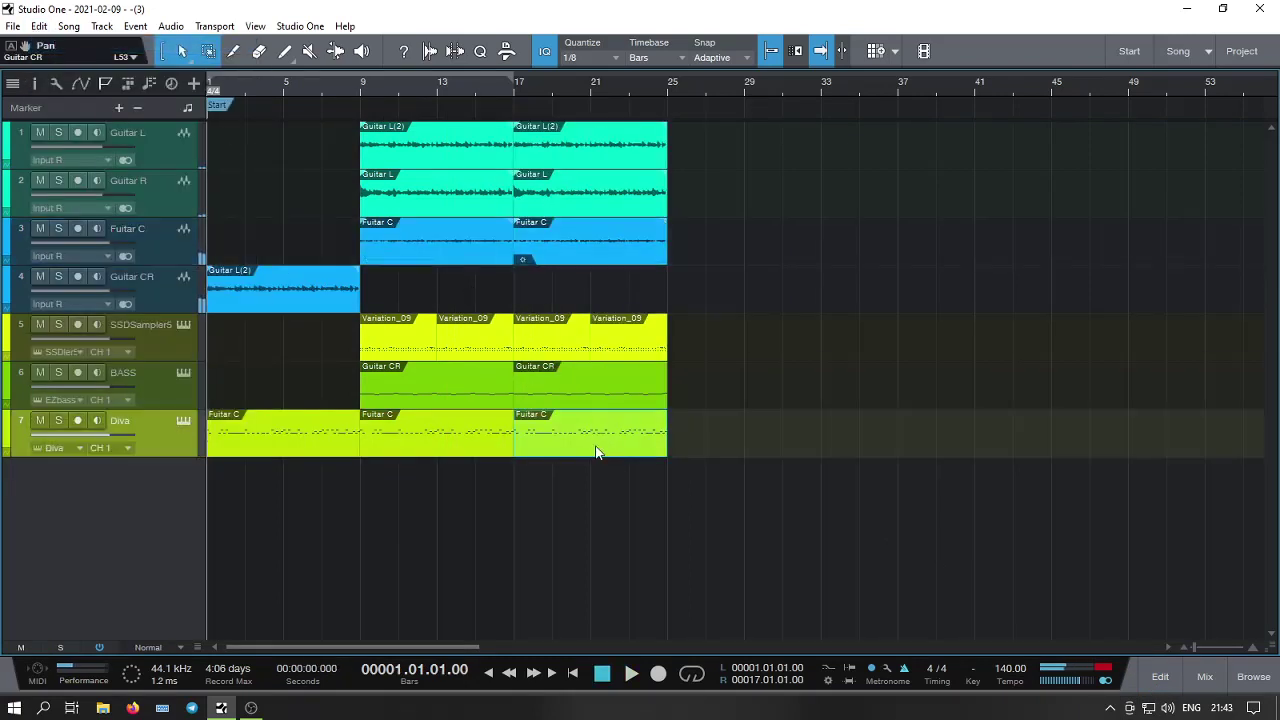
pyautogui.press('d')
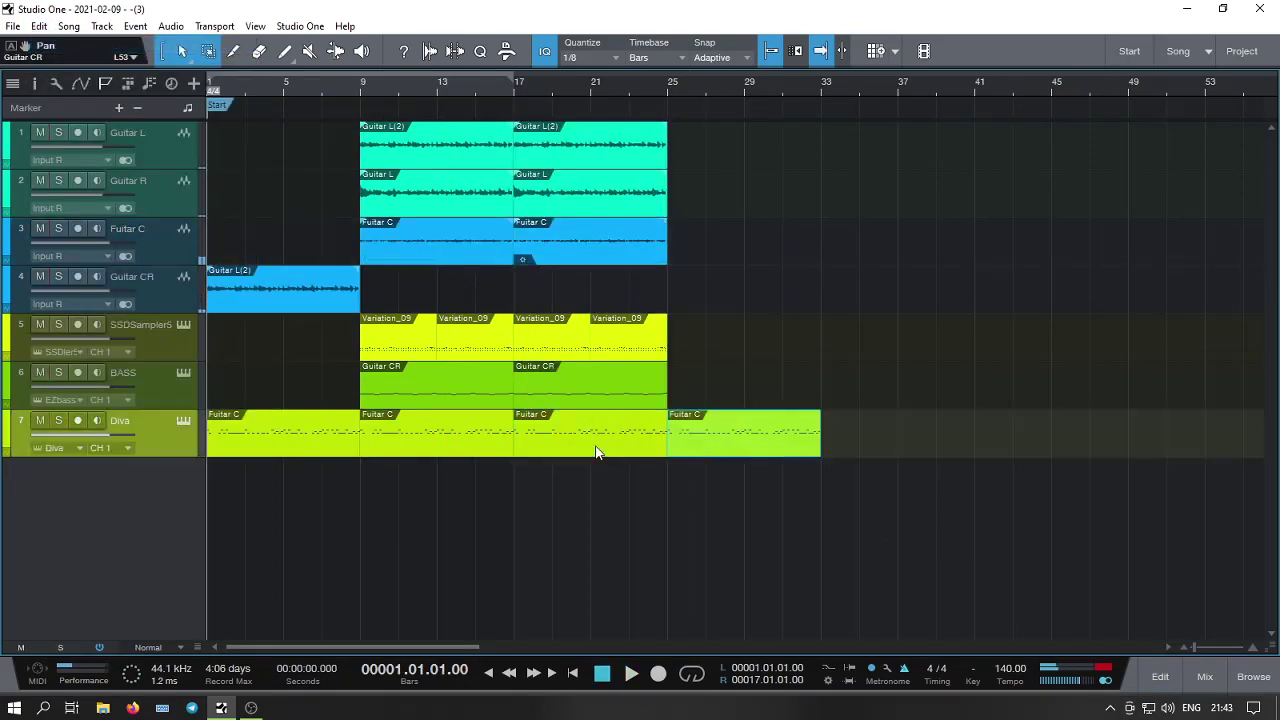
# Move the playback position to bar 25 and copy the Diva clip there onto the BASS track.
pyautogui.click(669, 93)
pyautogui.press('space')
pyautogui.press('space')
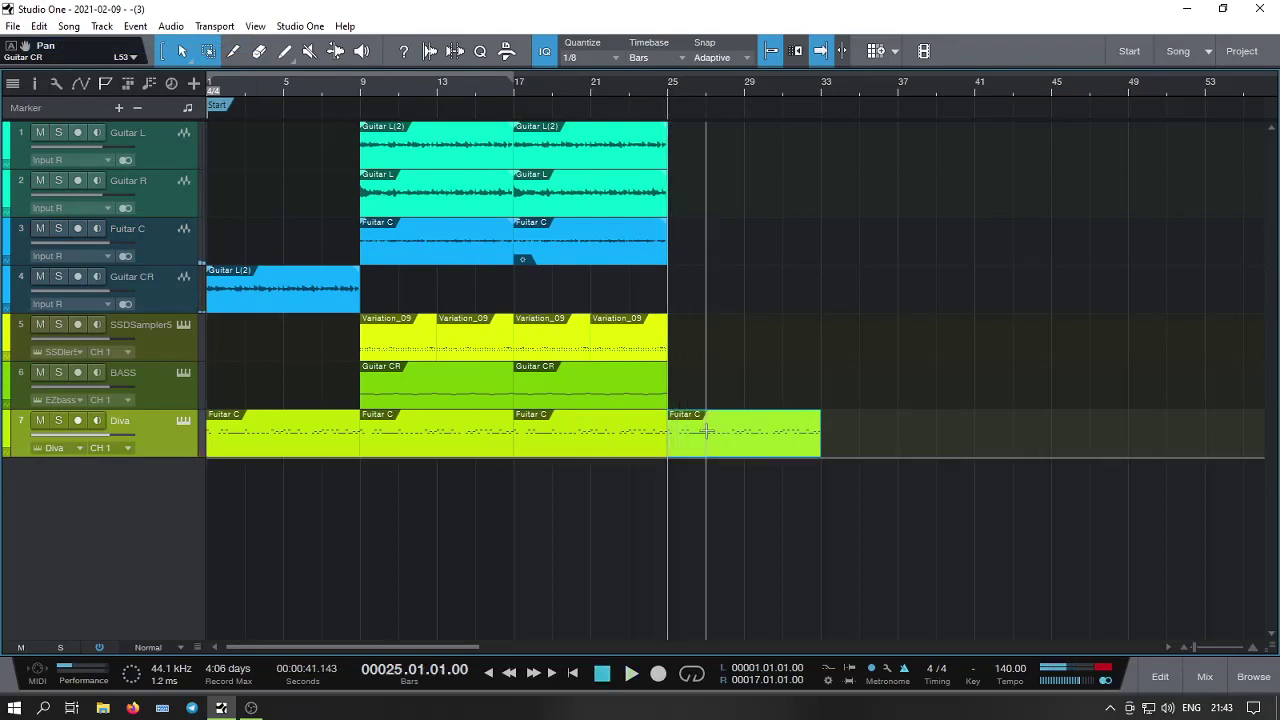
pyautogui.moveTo(707, 454); pyautogui.dragTo(703, 404)
pyautogui.press('space')
pyautogui.press('space')
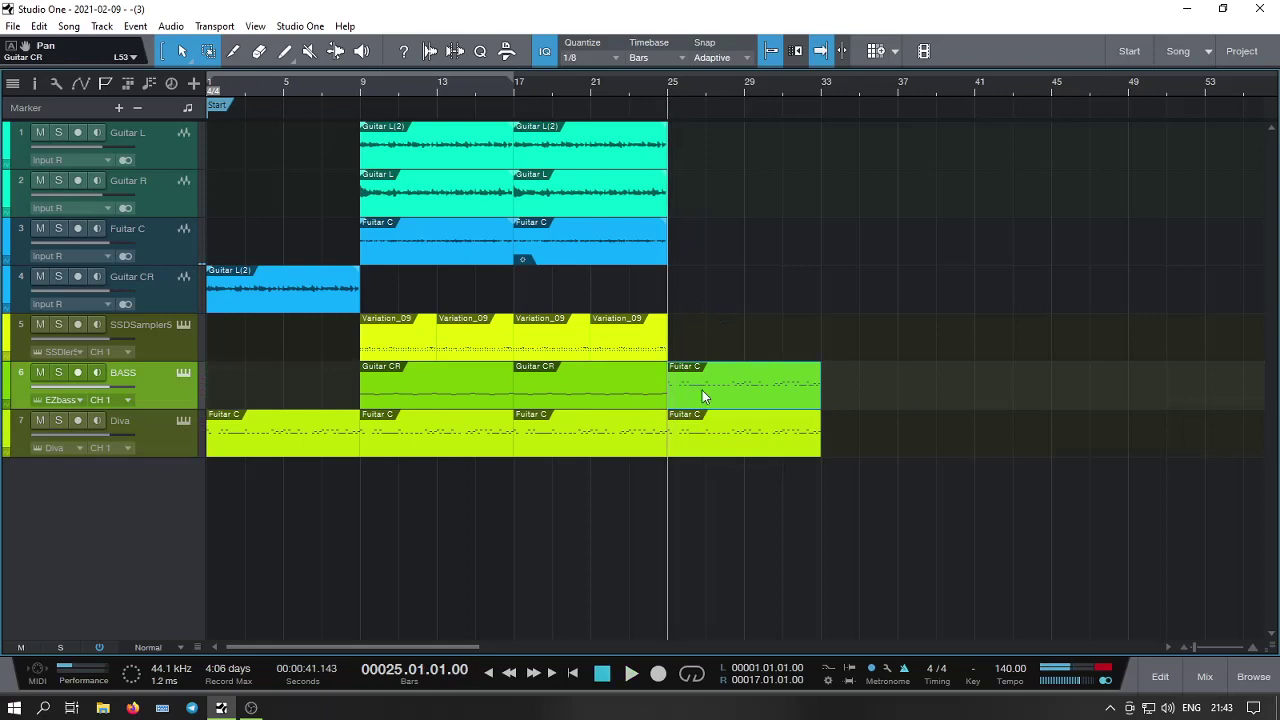
# Transpose the BASS clip at bar 25 down and play it back together with the Diva part.
pyautogui.rightClick(702, 390)
pyautogui.click(754, 260)
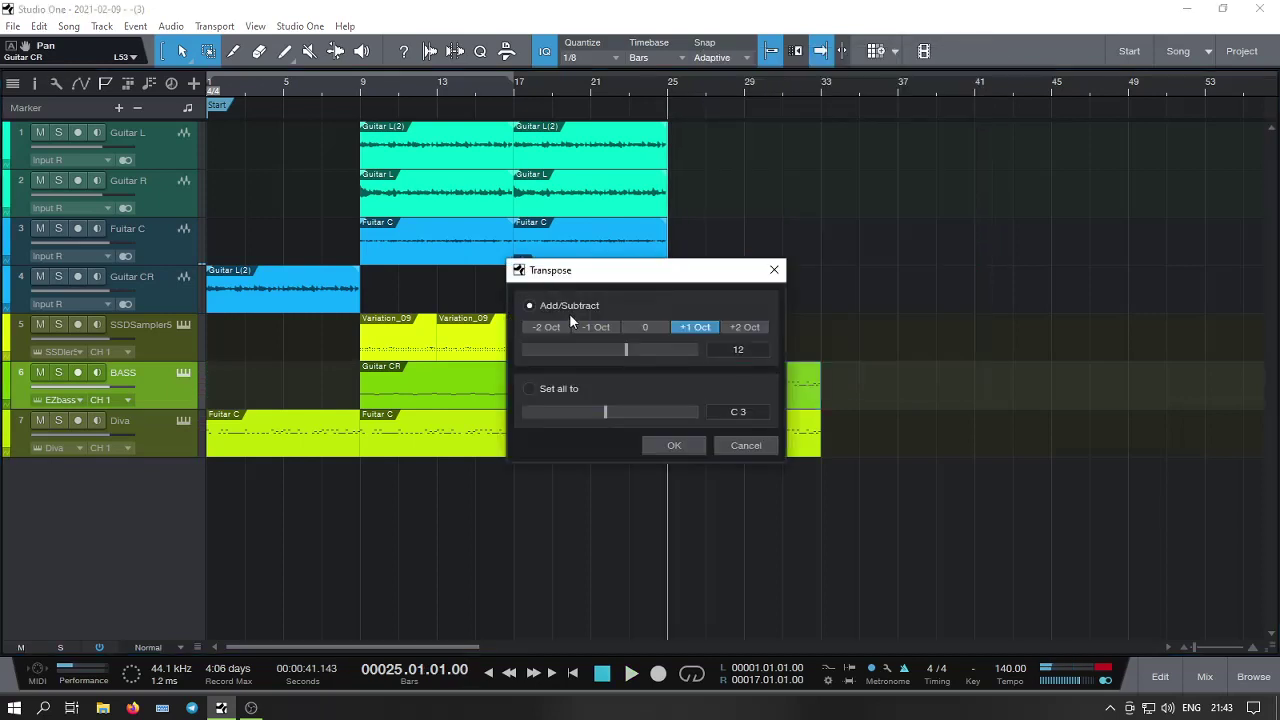
pyautogui.click(668, 446)
pyautogui.press('space')
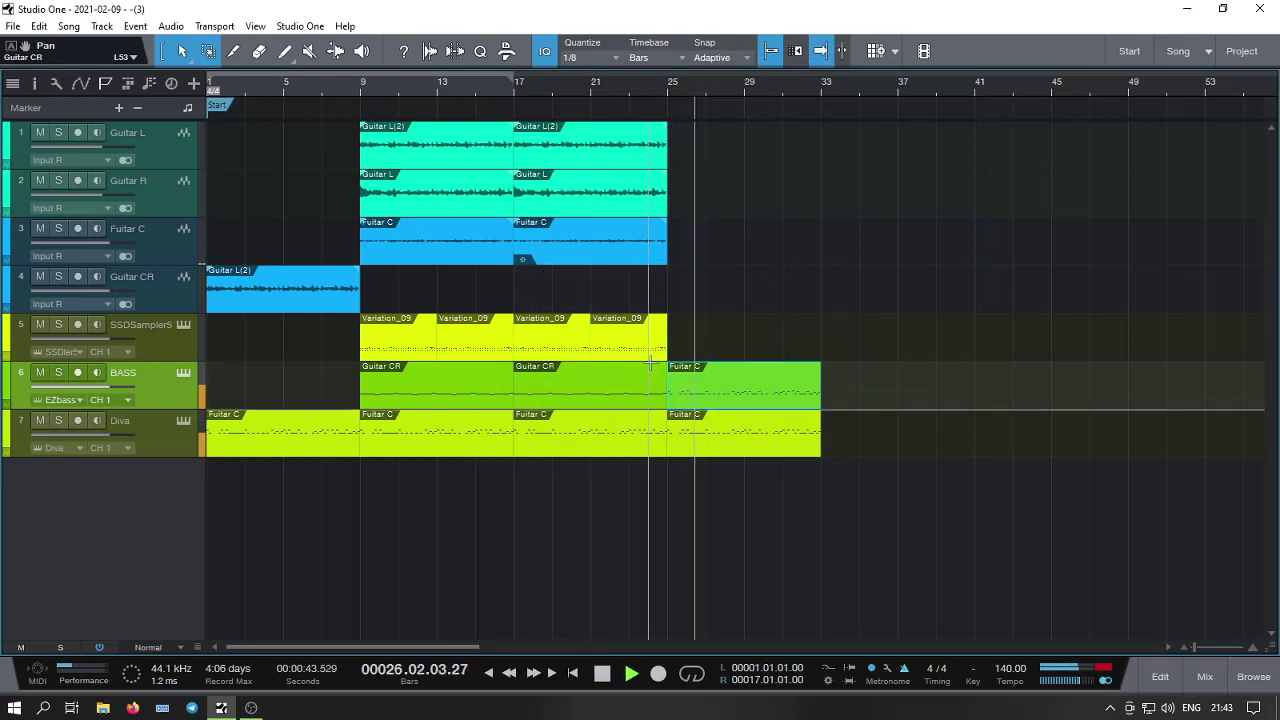
pyautogui.press('space')
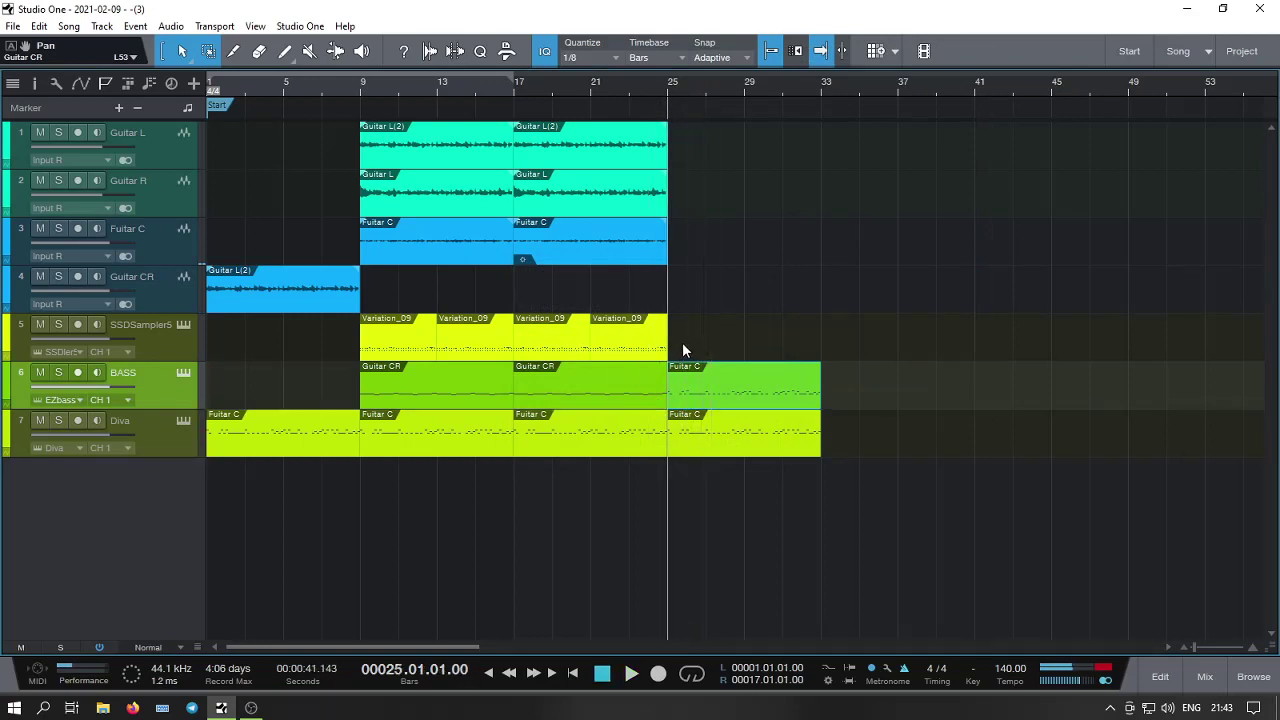
# Audition drum grooves in SSDSampler5 from the THE_METAL_FOUNDRY 160-S434@CYMBAL_VARIATIONS group, including Variation_04, 09, 12 and 13.
pyautogui.click(186, 328)
pyautogui.click(878, 447)
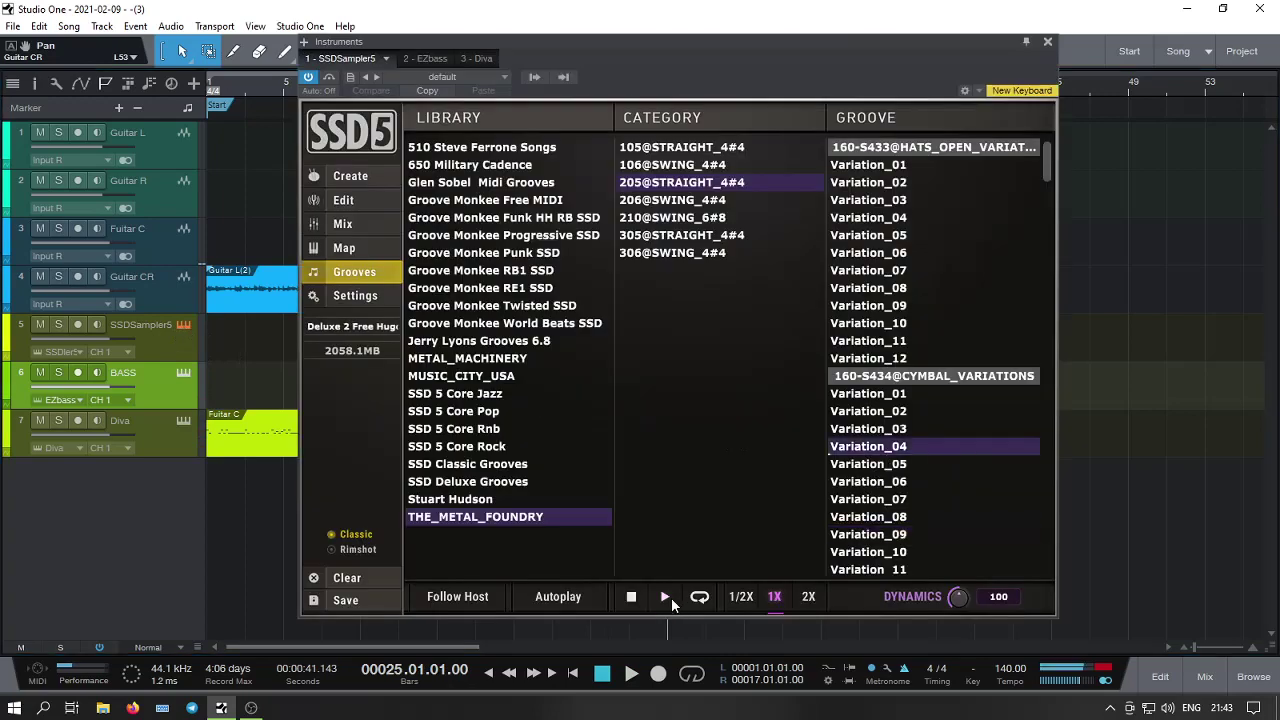
pyautogui.click(852, 534)
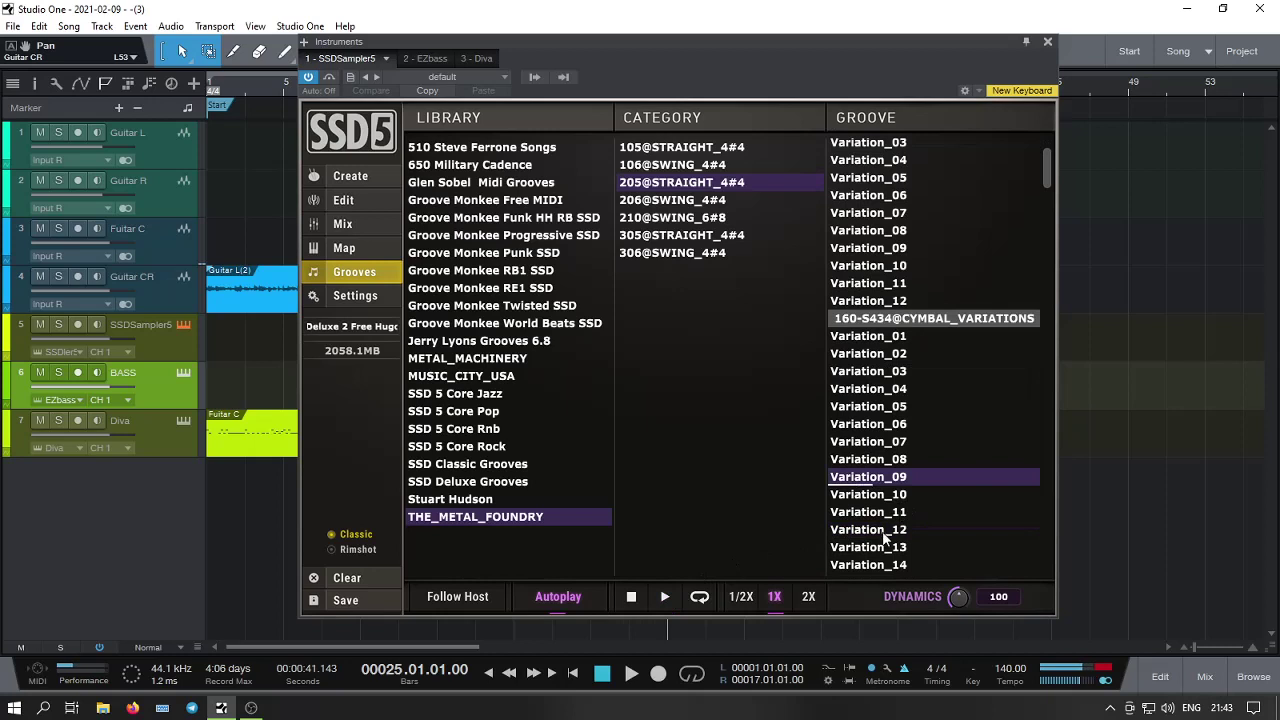
pyautogui.click(884, 530)
pyautogui.click(881, 547)
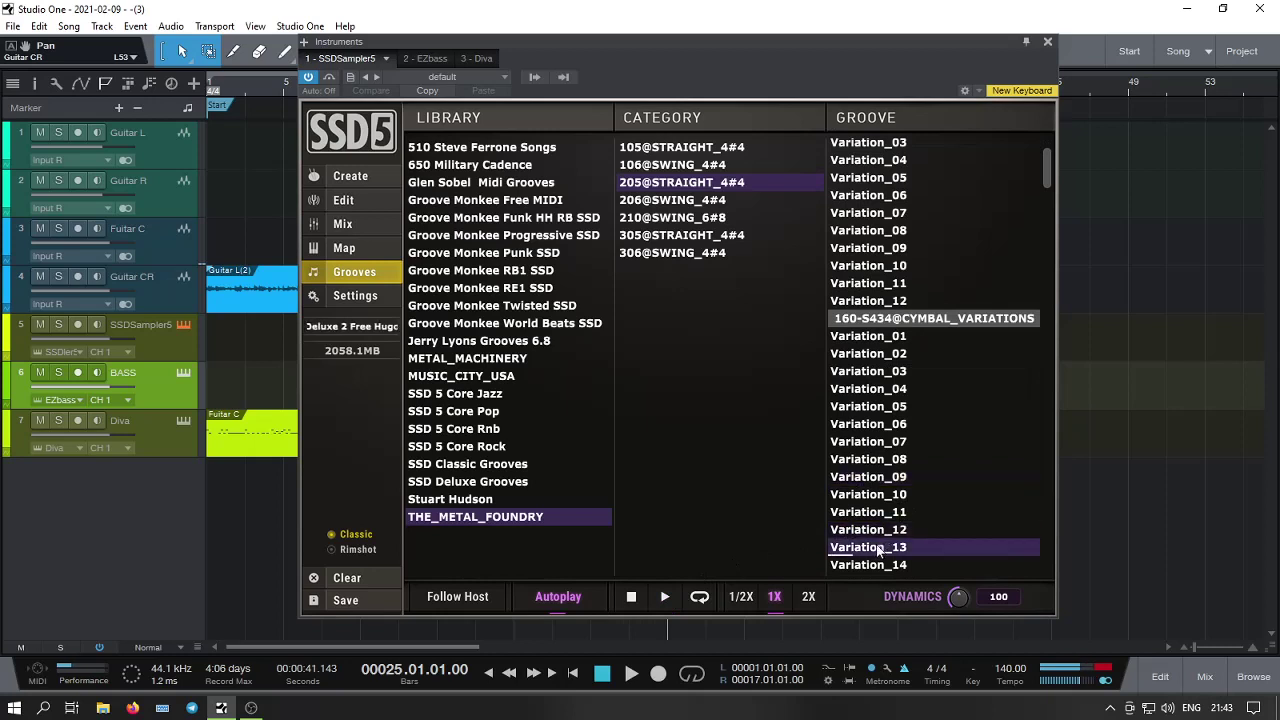
# Audition THE_METAL_FOUNDRY grooves from the 160-S437@FILL_VARIATIONS and 160-S439@INTRO_FILLS groups, including fill Variation_05 and intro Variation_15.
pyautogui.scroll(-3, 933, 527)
pyautogui.click(890, 533)
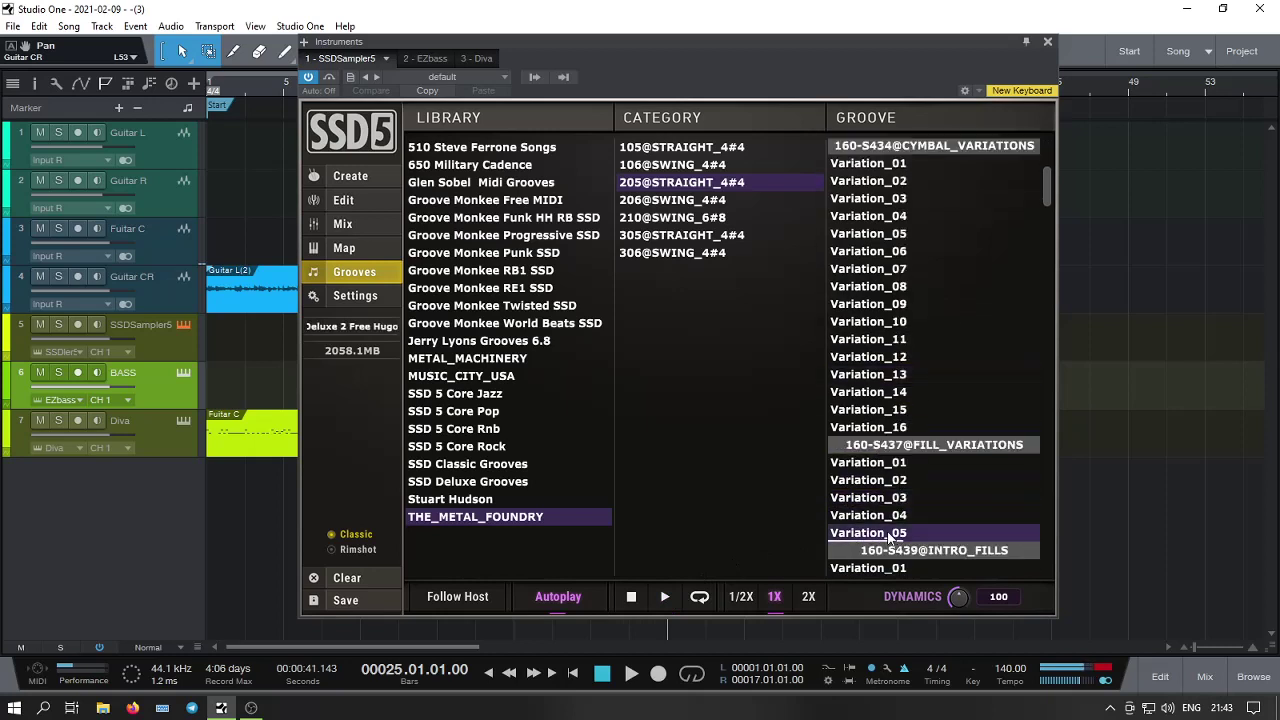
pyautogui.scroll(-2, 883, 511)
pyautogui.click(883, 523)
pyautogui.scroll(-3, 883, 523)
pyautogui.click(883, 523)
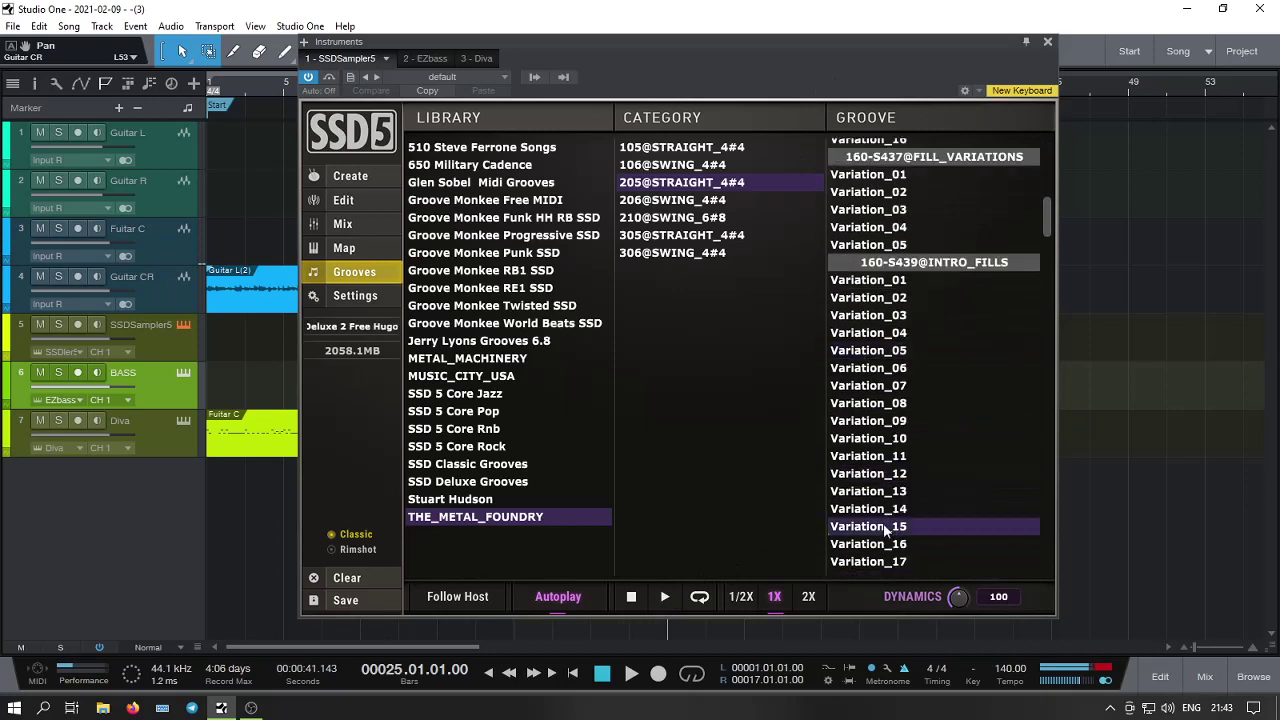
# Audition grooves from the 176 BPM groups, including Variation_03 of 176-S573 open hats and Variation_04 of 176-S579@INTRO_FILLS.
pyautogui.scroll(-4, 883, 523)
pyautogui.scroll(-3, 883, 523)
pyautogui.click(870, 405)
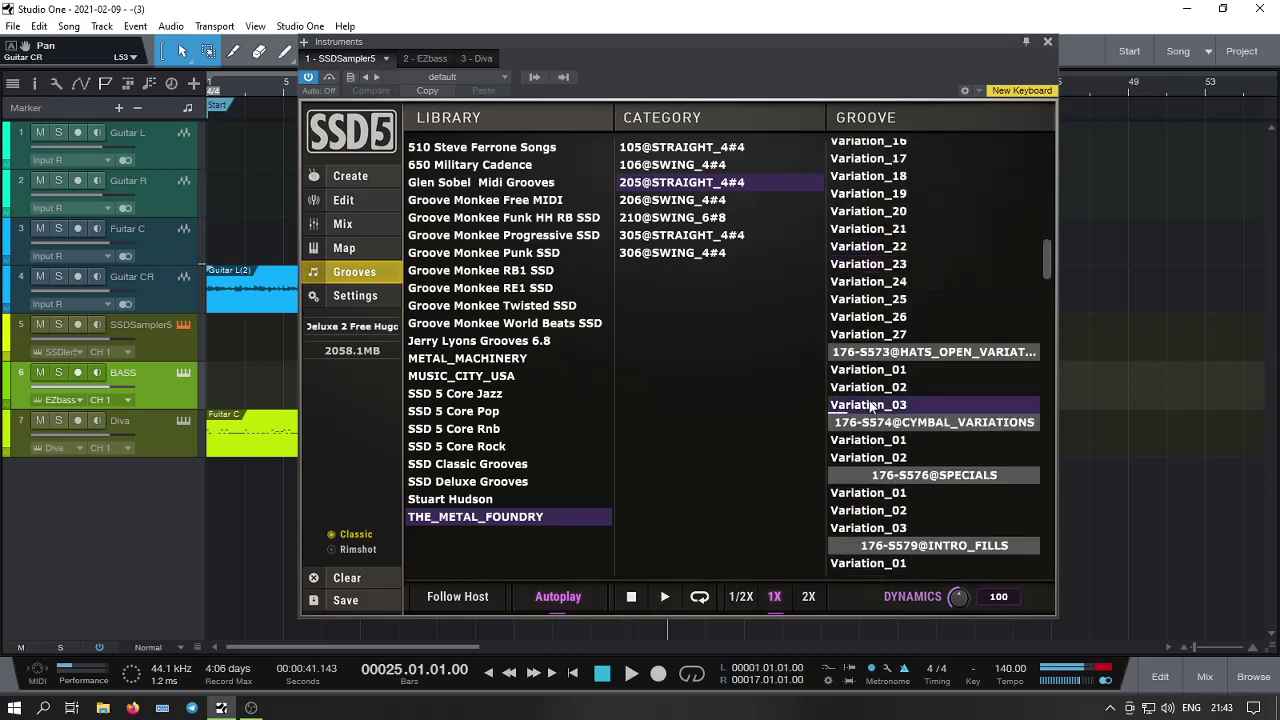
pyautogui.click(878, 500)
pyautogui.scroll(-2, 878, 503)
pyautogui.click(872, 505)
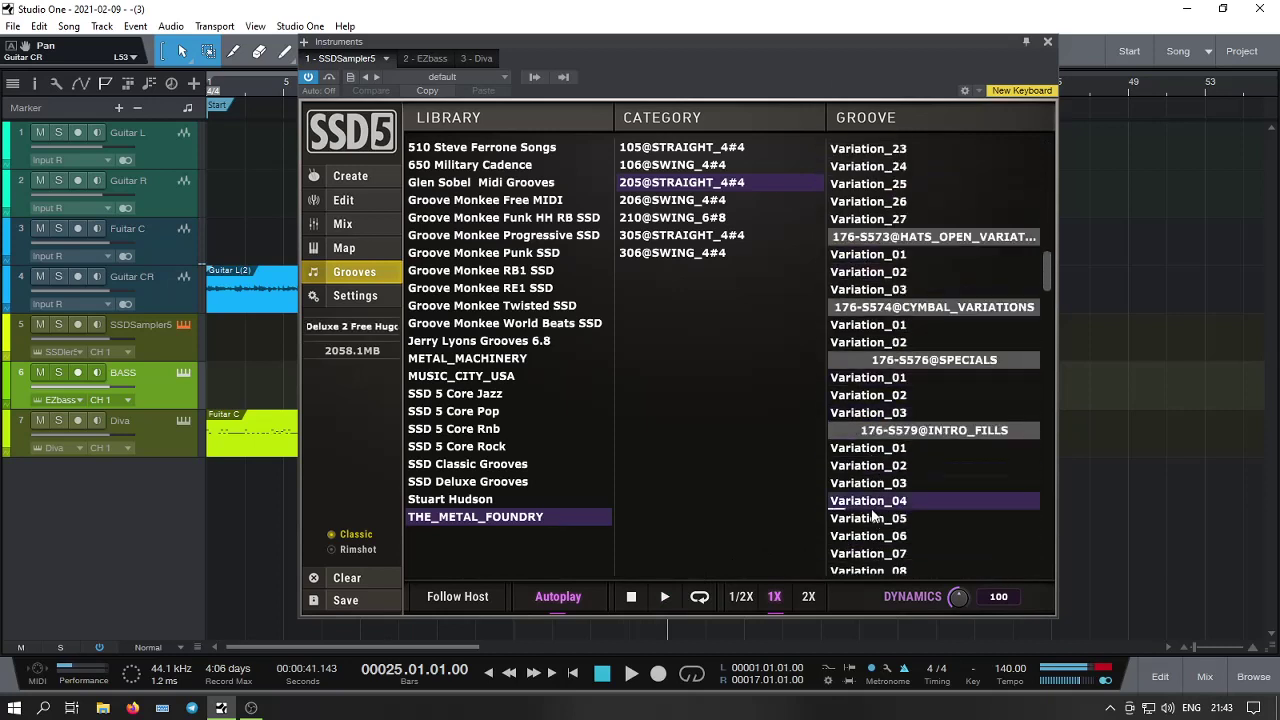
# Place groove Variation_02 from 176-S576@SPECIALS at bar 25 of the SSDSampler5 track and stretch it to bar 33.
pyautogui.click(894, 398)
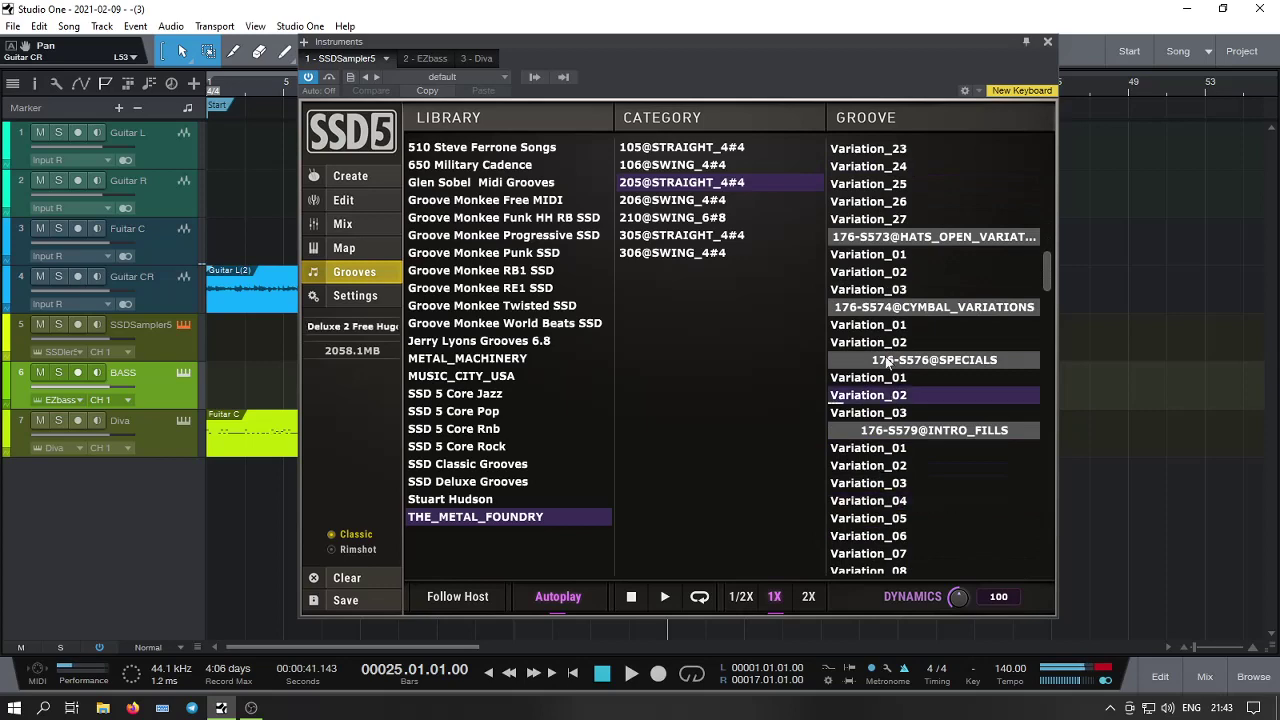
pyautogui.moveTo(942, 62); pyautogui.dragTo(662, 97)
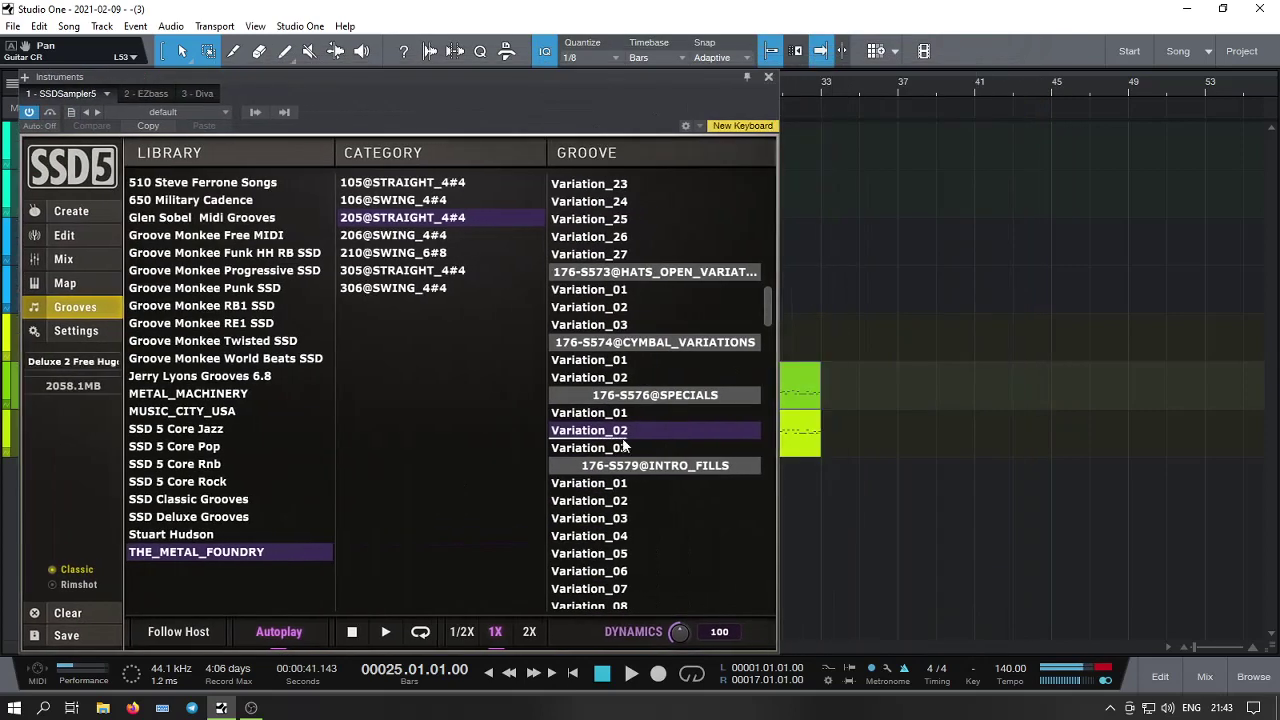
pyautogui.moveTo(622, 447); pyautogui.dragTo(845, 338)
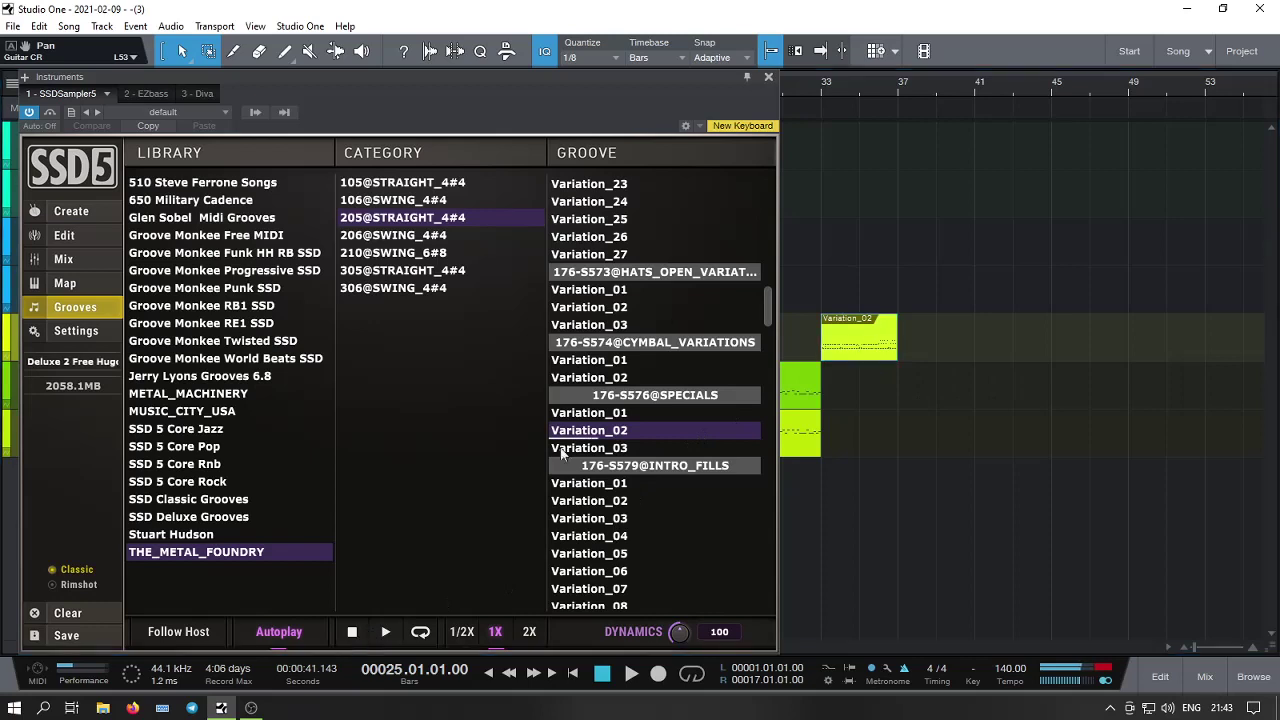
pyautogui.click(768, 77)
pyautogui.moveTo(859, 345); pyautogui.dragTo(705, 340)
pyautogui.press('space')
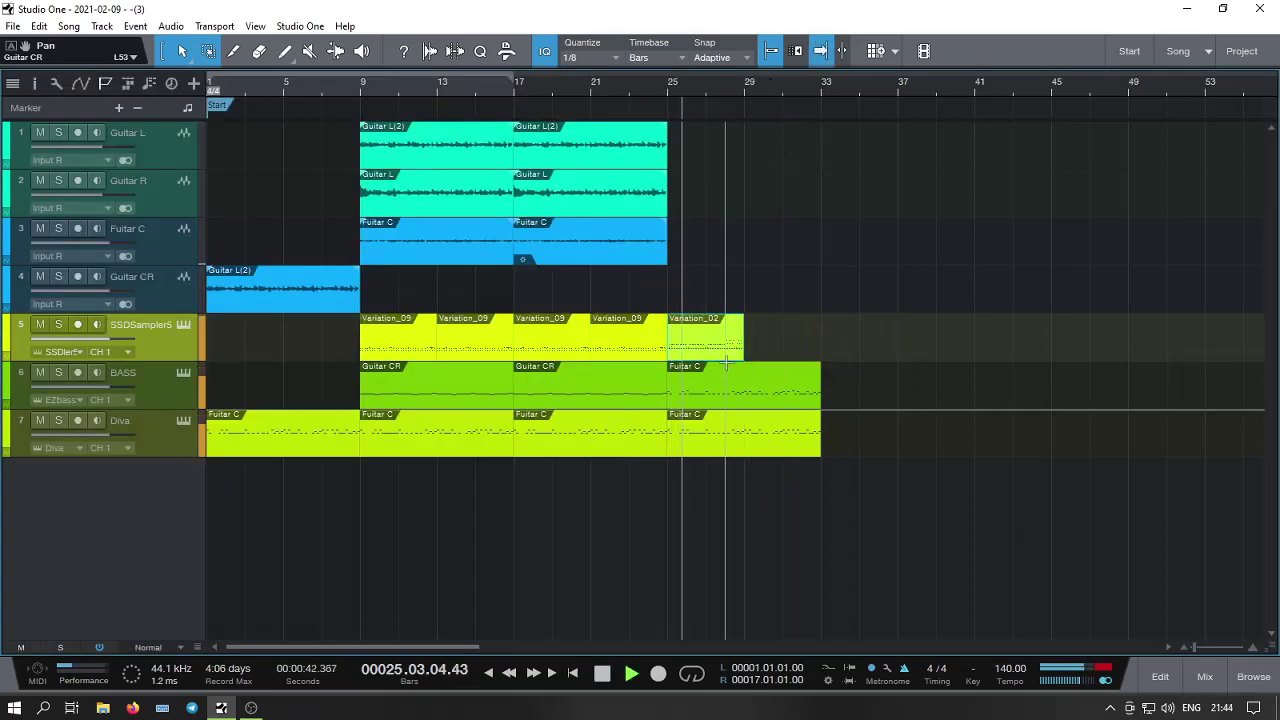
pyautogui.moveTo(742, 345); pyautogui.dragTo(813, 343)
pyautogui.press('space')
# Transpose the Diva clip at bar 25 down and play it back with the drums and bass up to bar 33.
pyautogui.rightClick(715, 440)
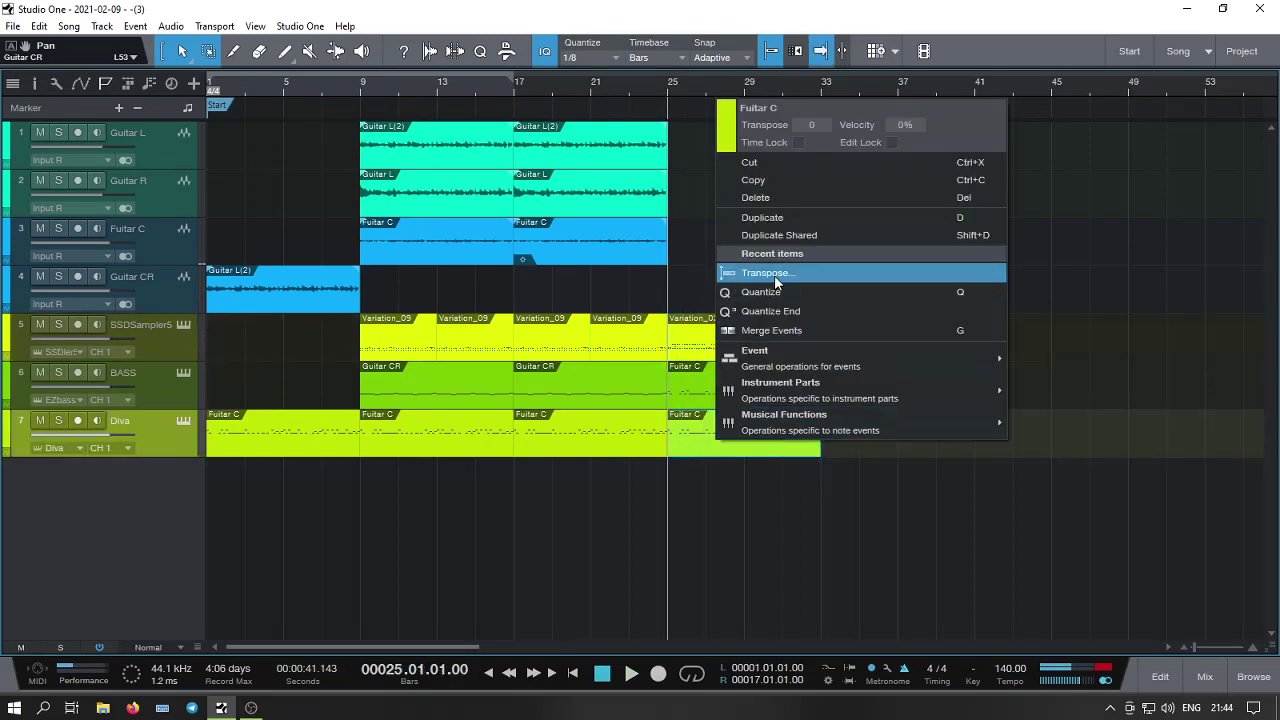
pyautogui.click(770, 273)
pyautogui.click(616, 330)
pyautogui.click(673, 446)
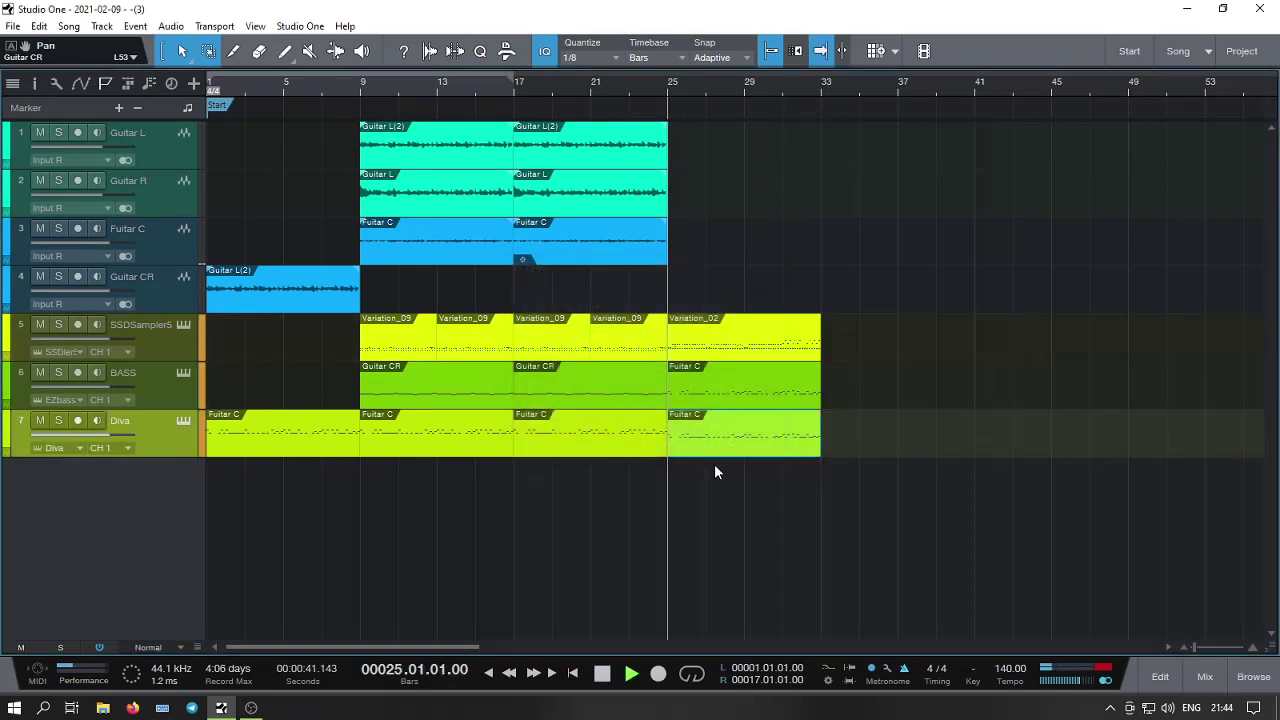
pyautogui.press('space')
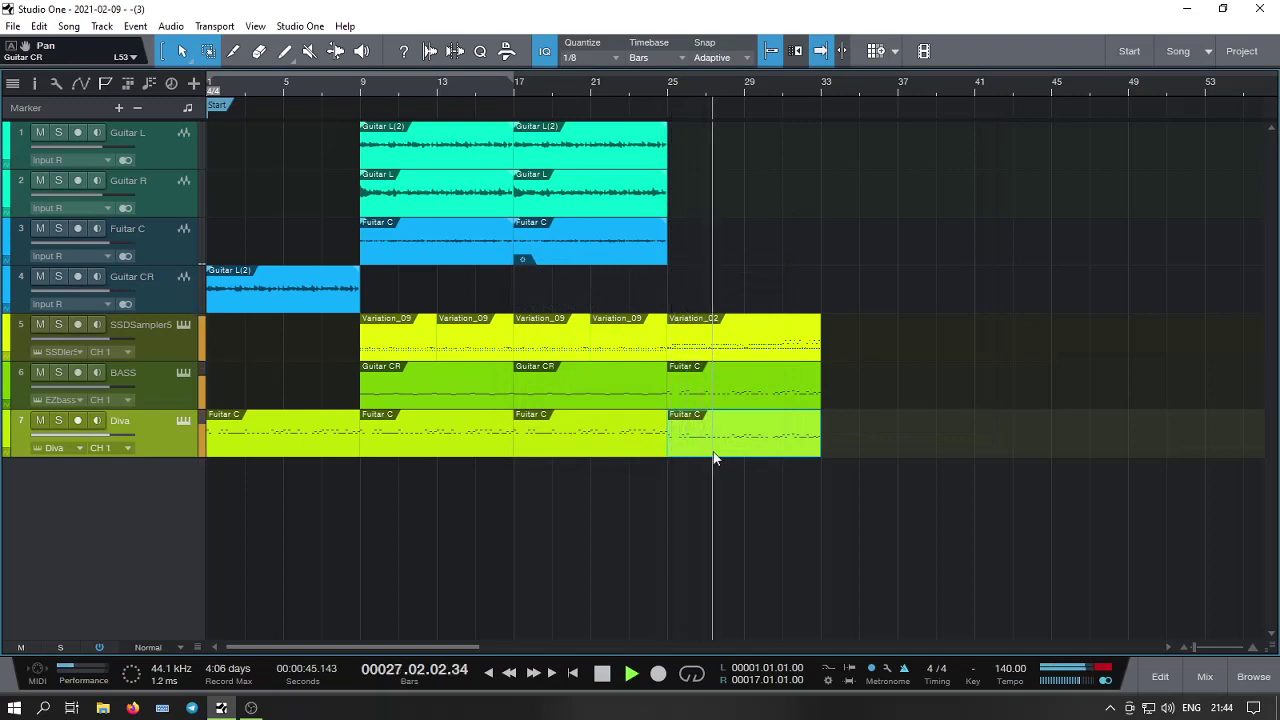
pyautogui.rightClick(713, 346)
pyautogui.click(773, 538)
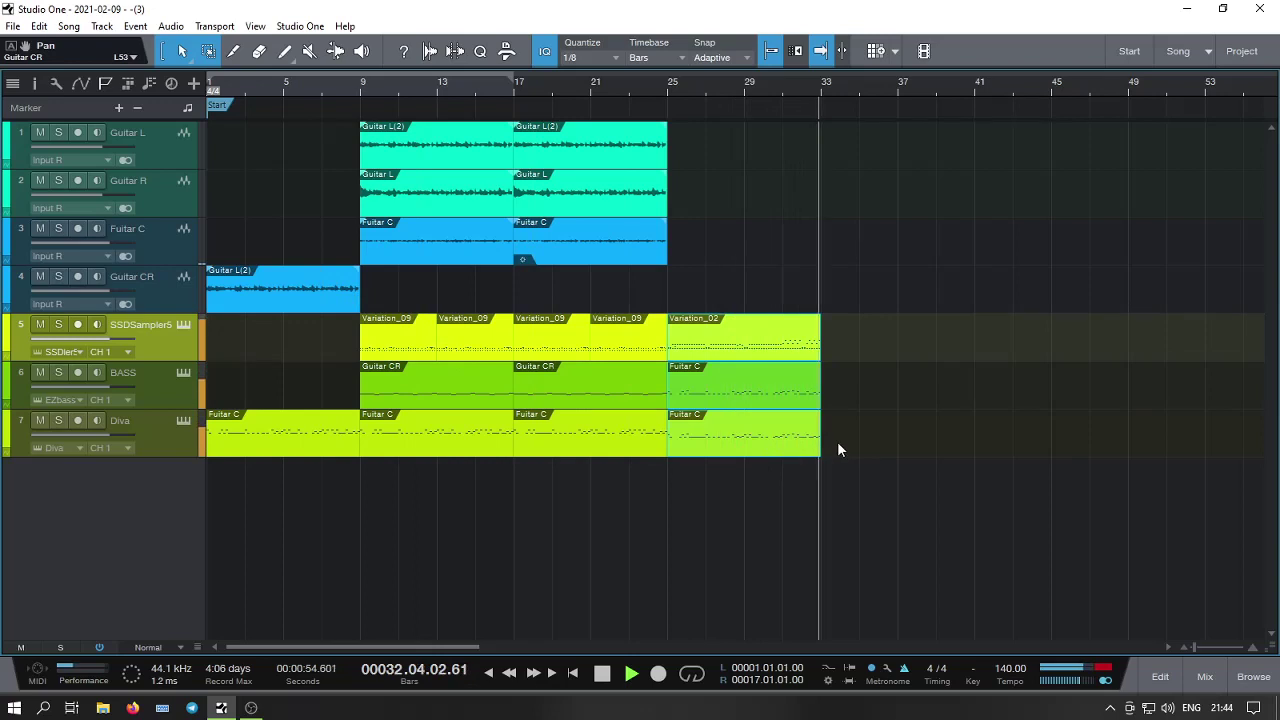
pyautogui.press('space')
# Duplicate the BASS and Diva clips to bar 33 and copy two Variation_09 drum clips there on the SSDSampler5 track.
pyautogui.moveTo(845, 448); pyautogui.dragTo(722, 393)
pyautogui.rightClick(722, 393)
pyautogui.click(768, 168)
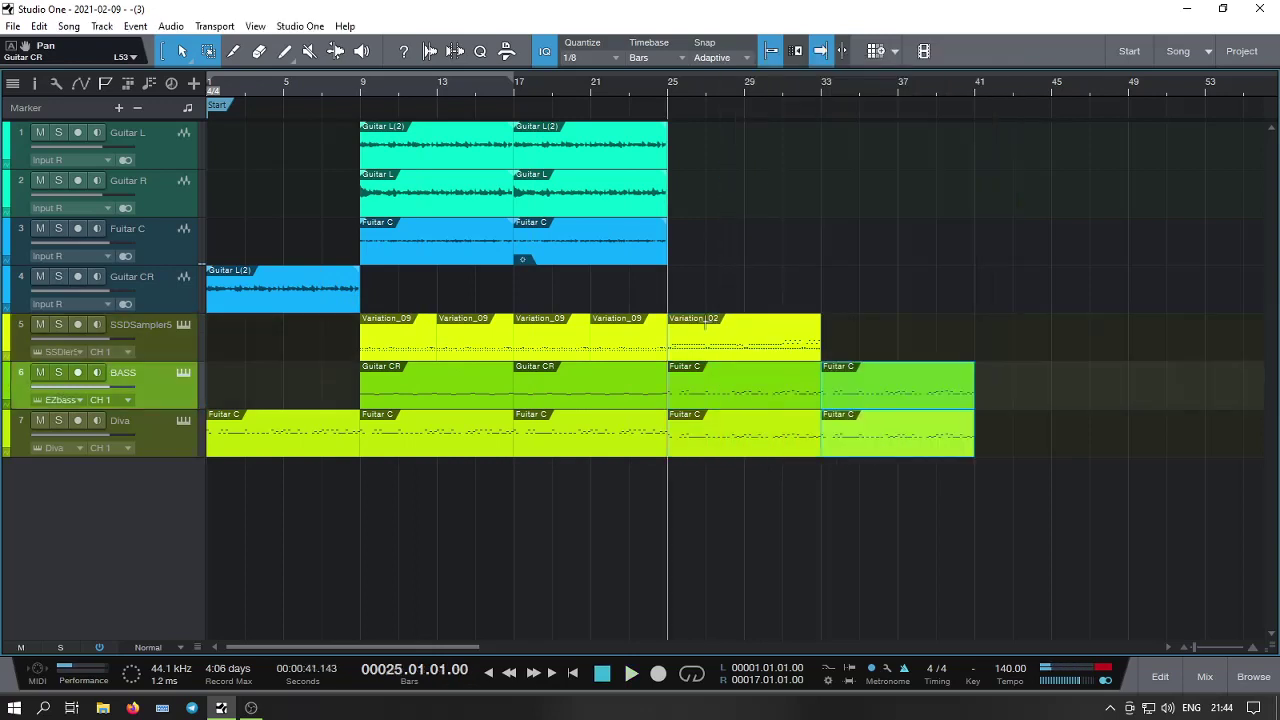
pyautogui.moveTo(348, 344); pyautogui.dragTo(874, 346)
pyautogui.press('space')
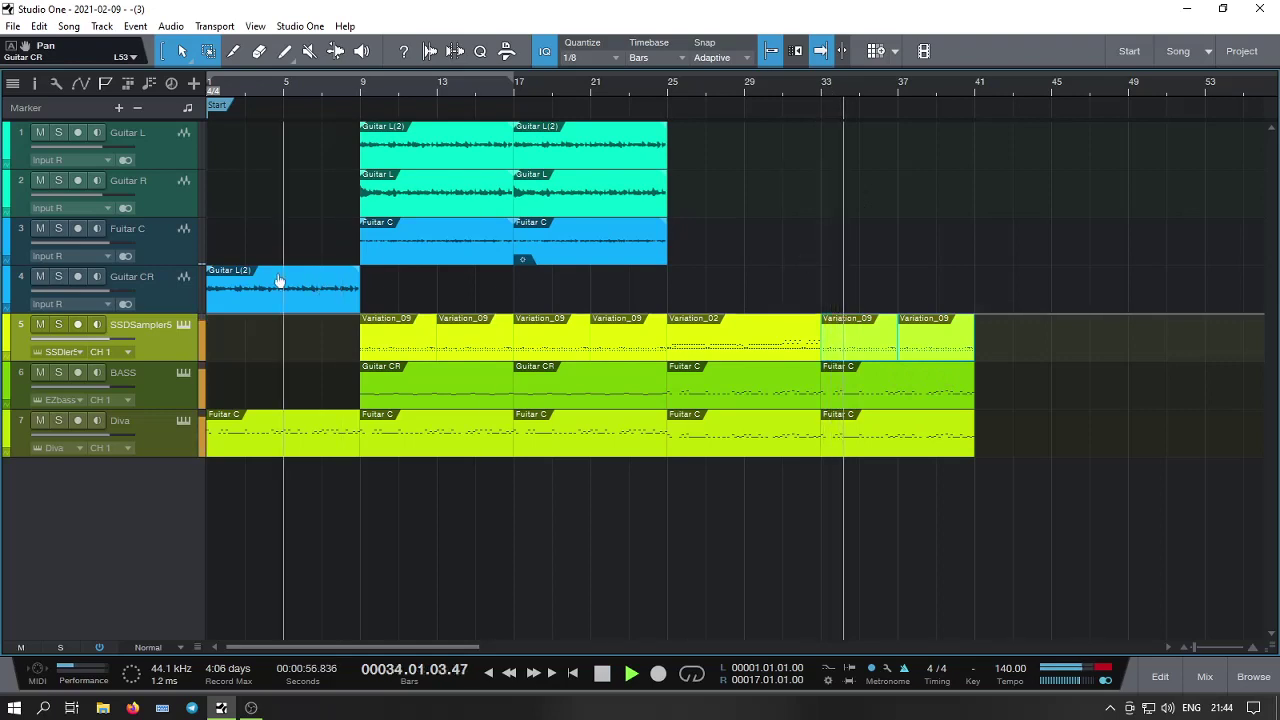
pyautogui.press('space')
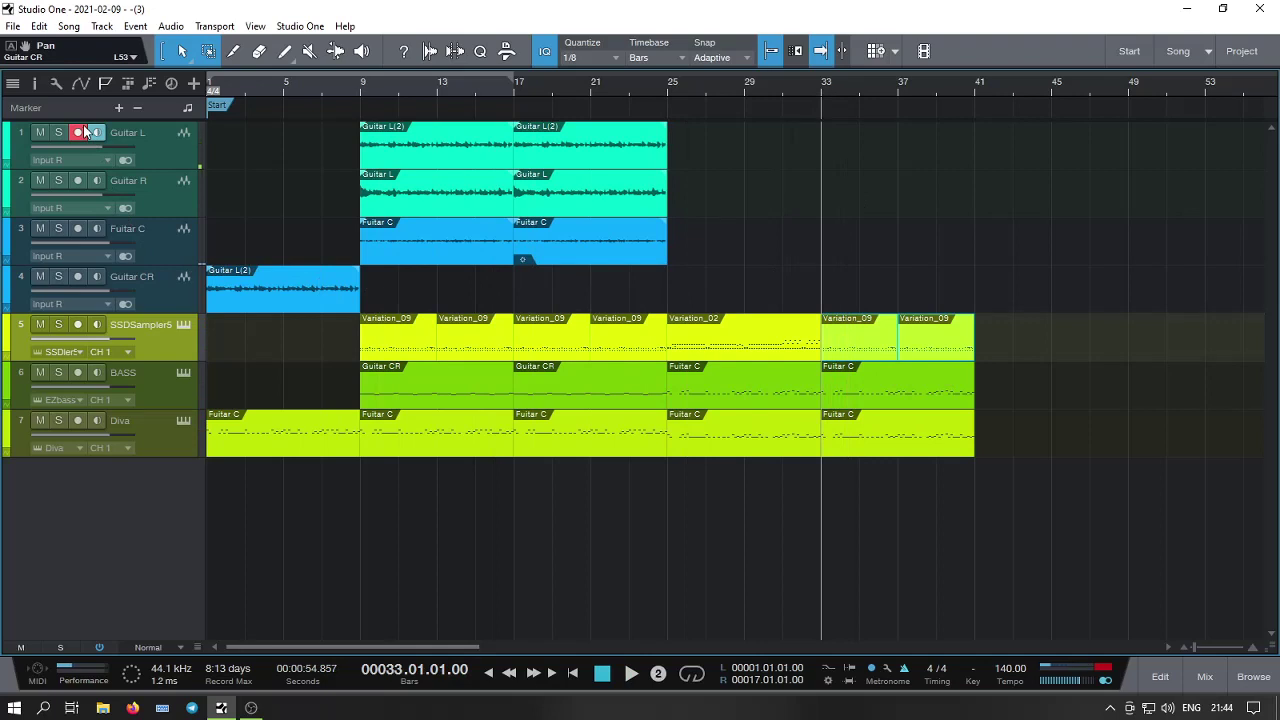
# Record a guitar take on Guitar L from bar 33, move it to the Guitar R track and trim its end to bar 41.
pyautogui.press('KP_Multiply')
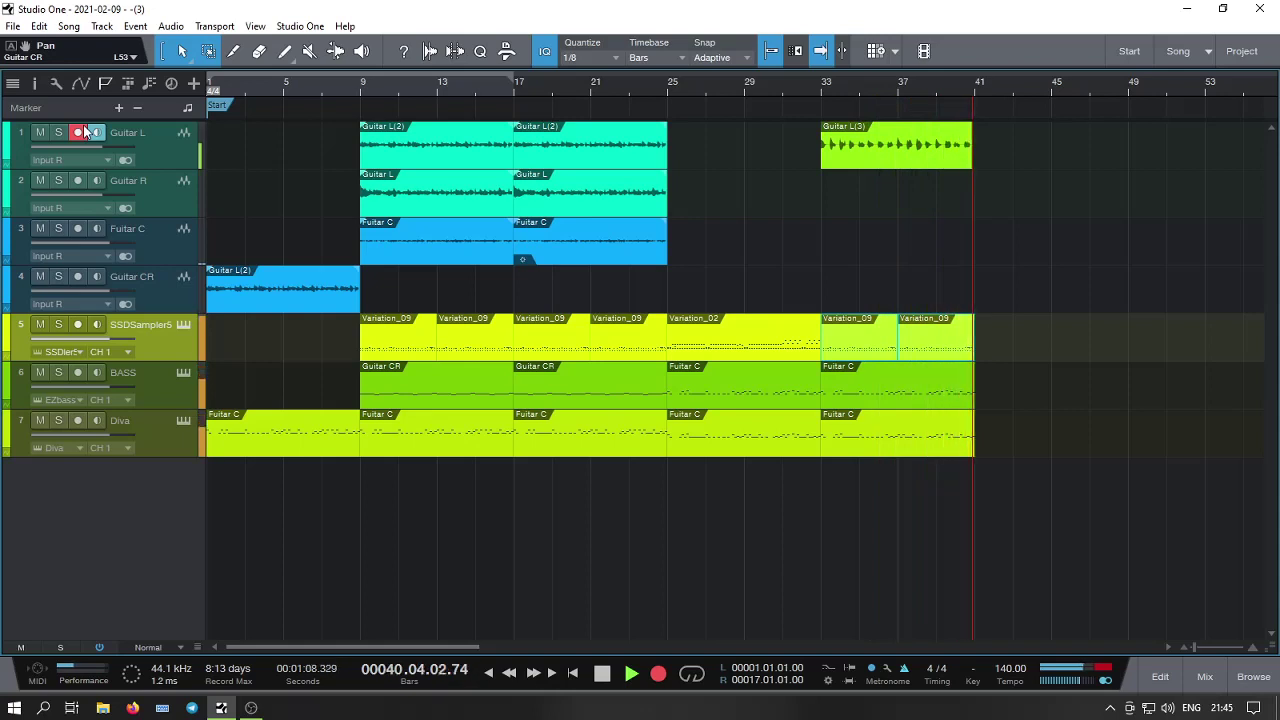
pyautogui.press('space')
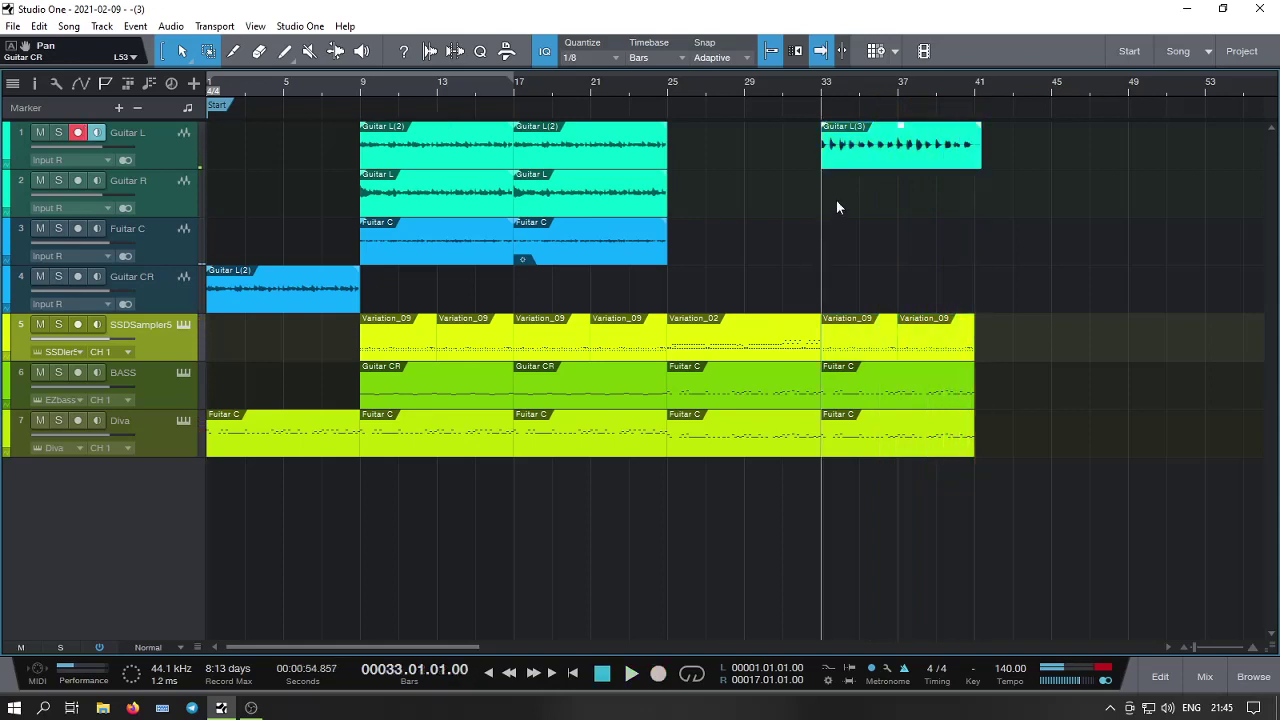
pyautogui.moveTo(900, 145); pyautogui.dragTo(900, 193)
pyautogui.moveTo(987, 200); pyautogui.dragTo(977, 200)
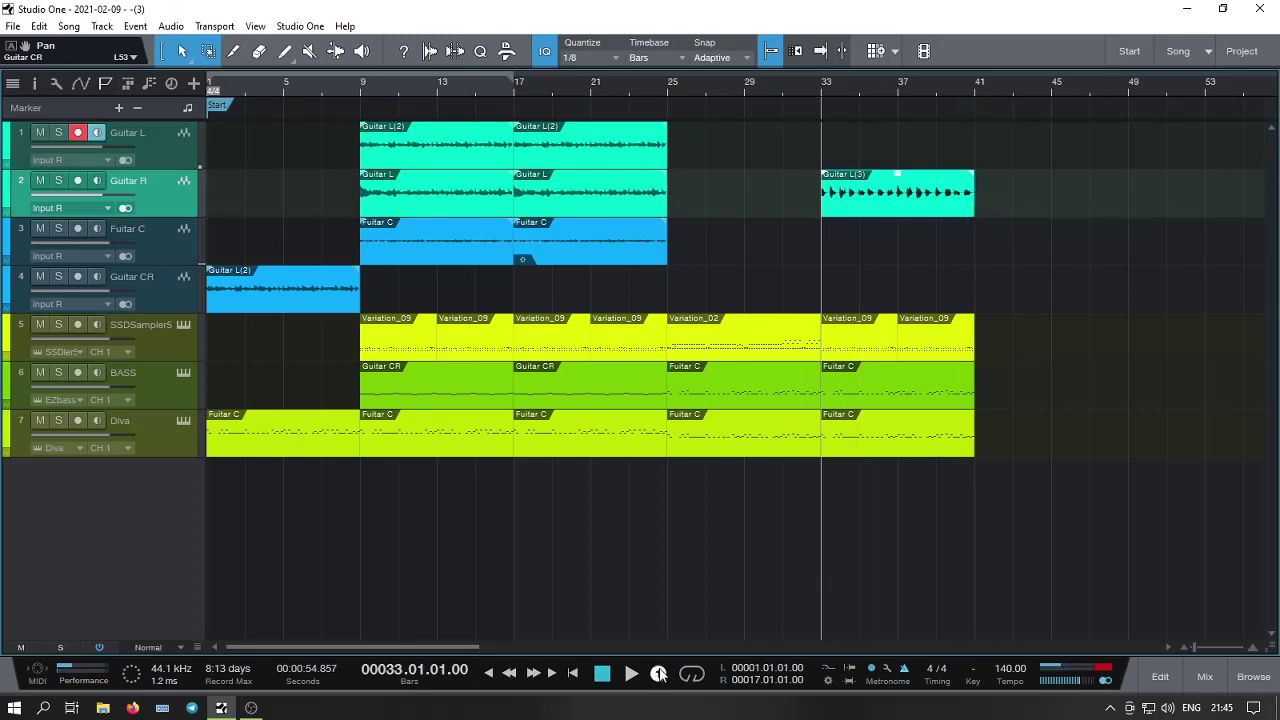
# Record a second guitar take on the Guitar L track from bar 33 and trim its end to bar 41.
pyautogui.click(659, 673)
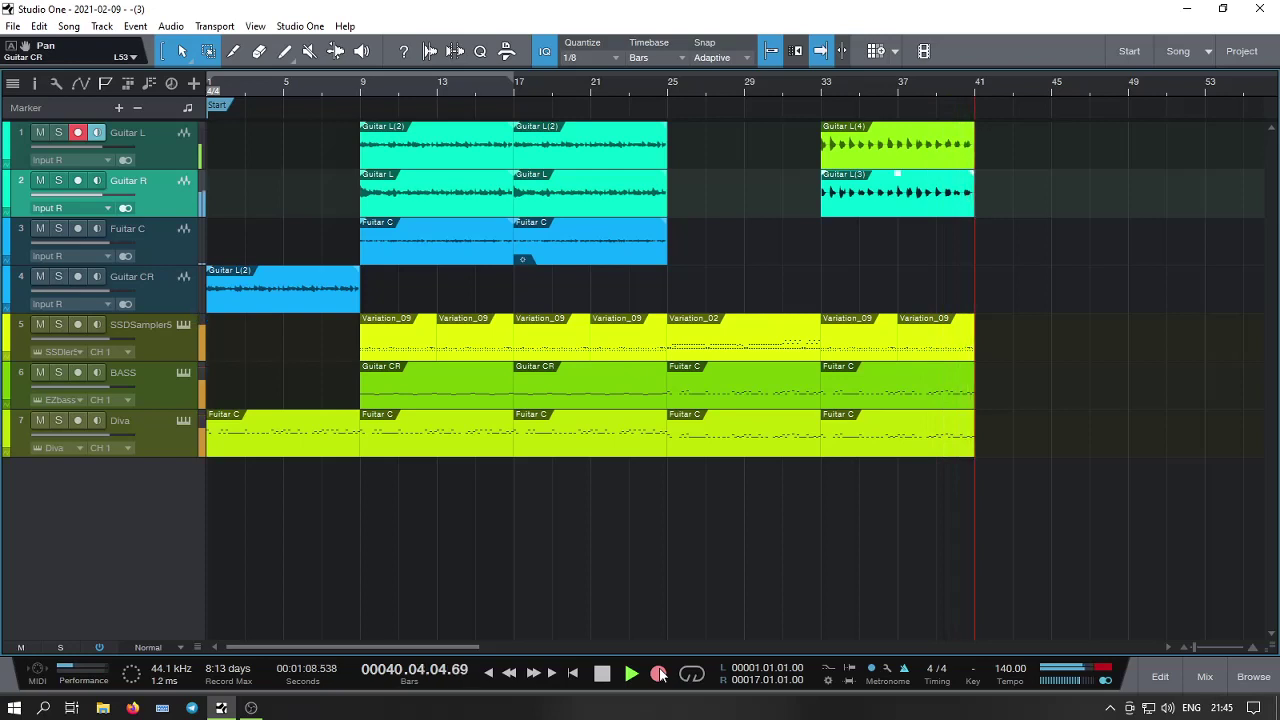
pyautogui.press('space')
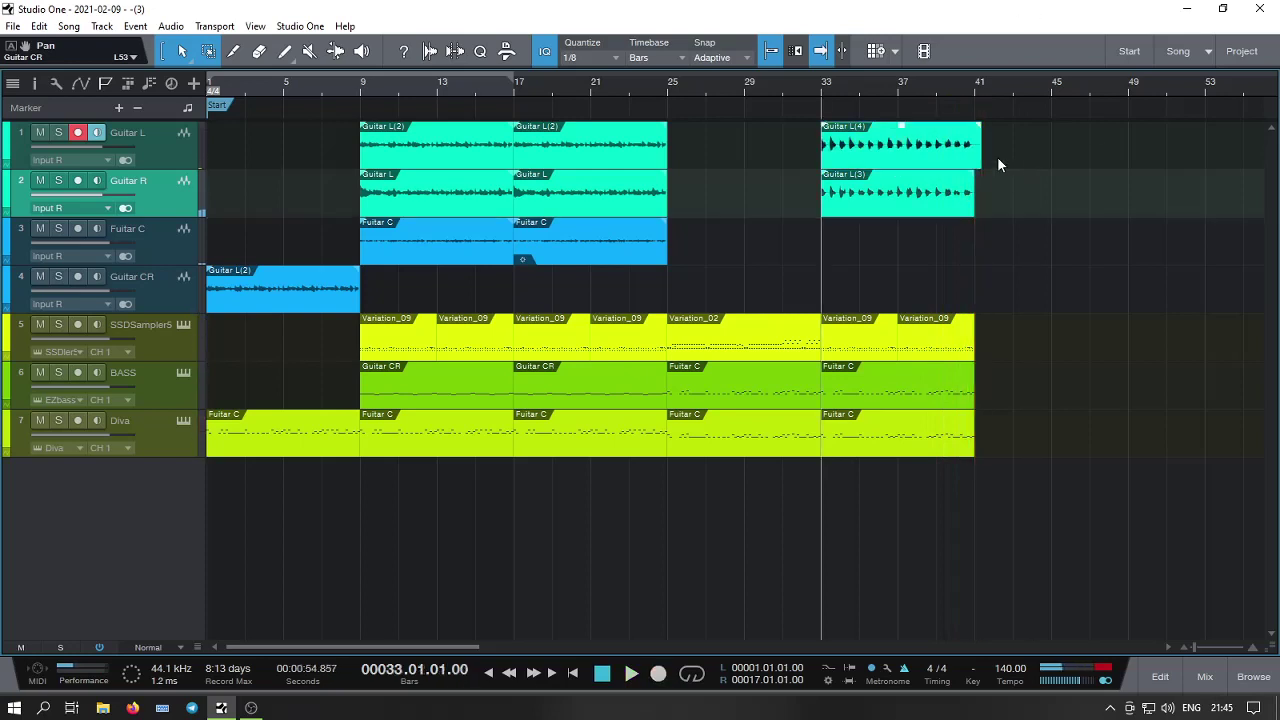
pyautogui.press('Up')
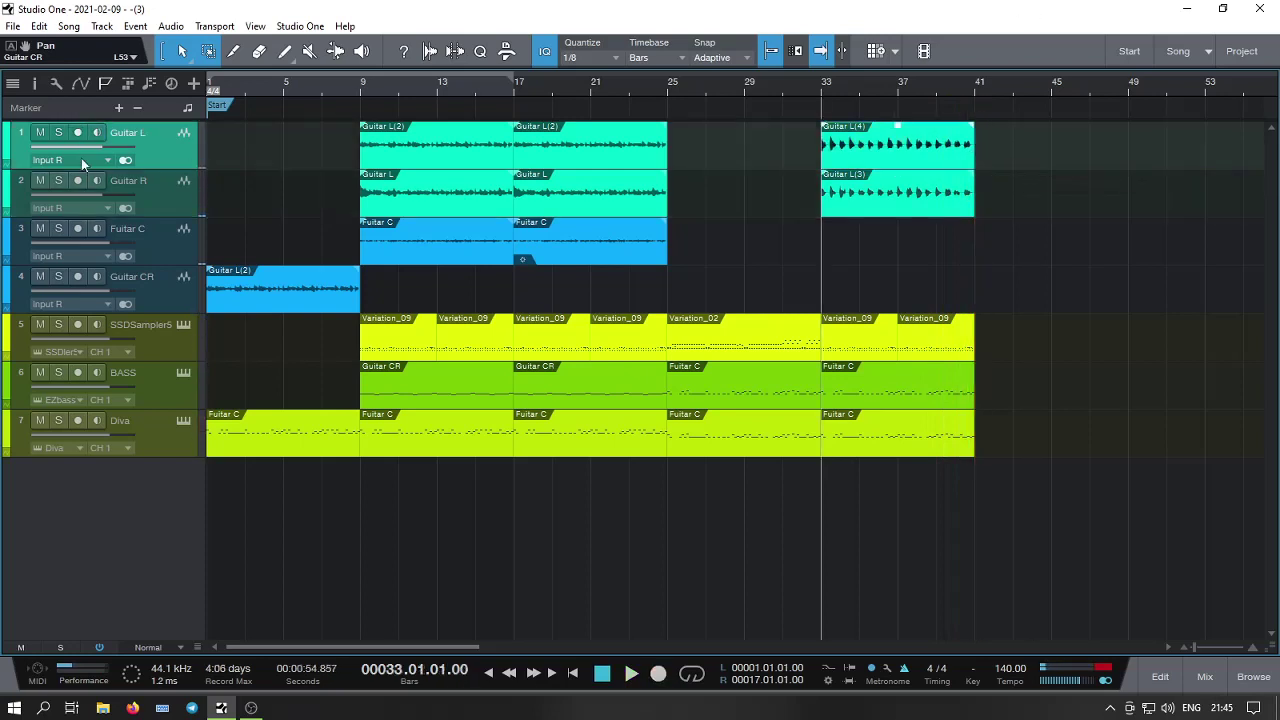
# Record a guitar take on the Fuitar C track from bar 33 to bar 41.
pyautogui.press('space')
pyautogui.press('KP_Multiply')
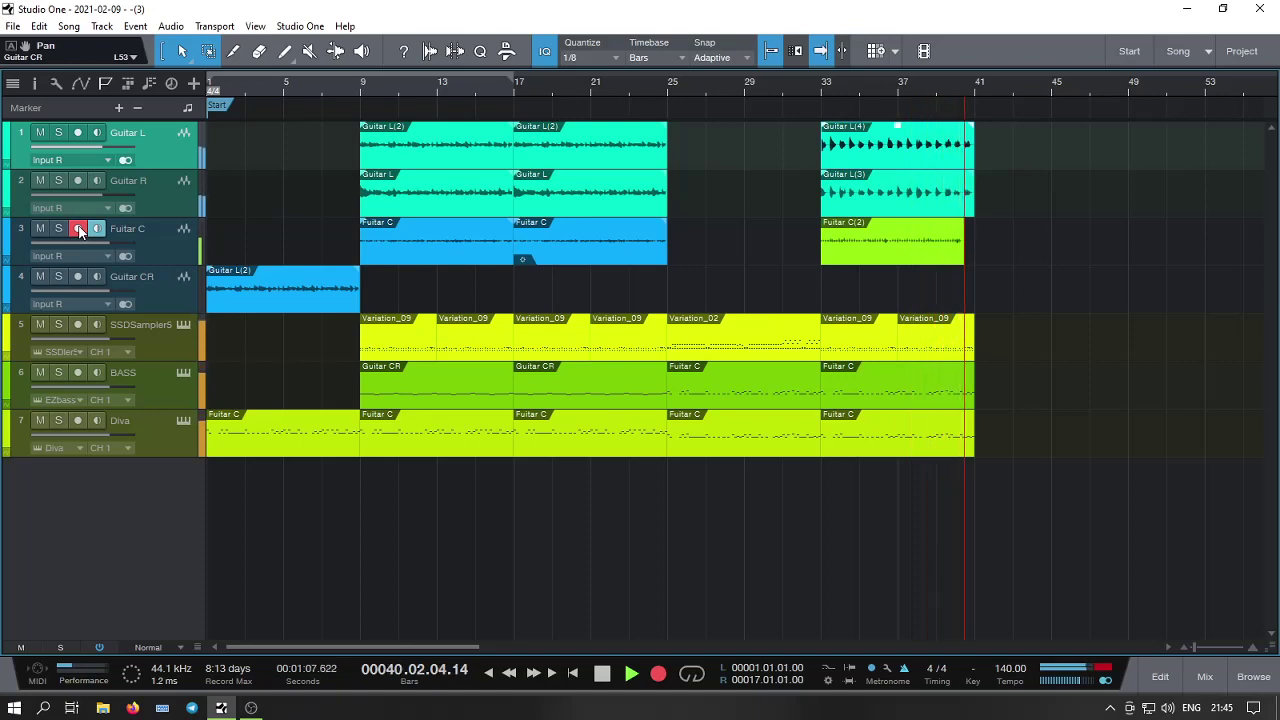
pyautogui.press('space')
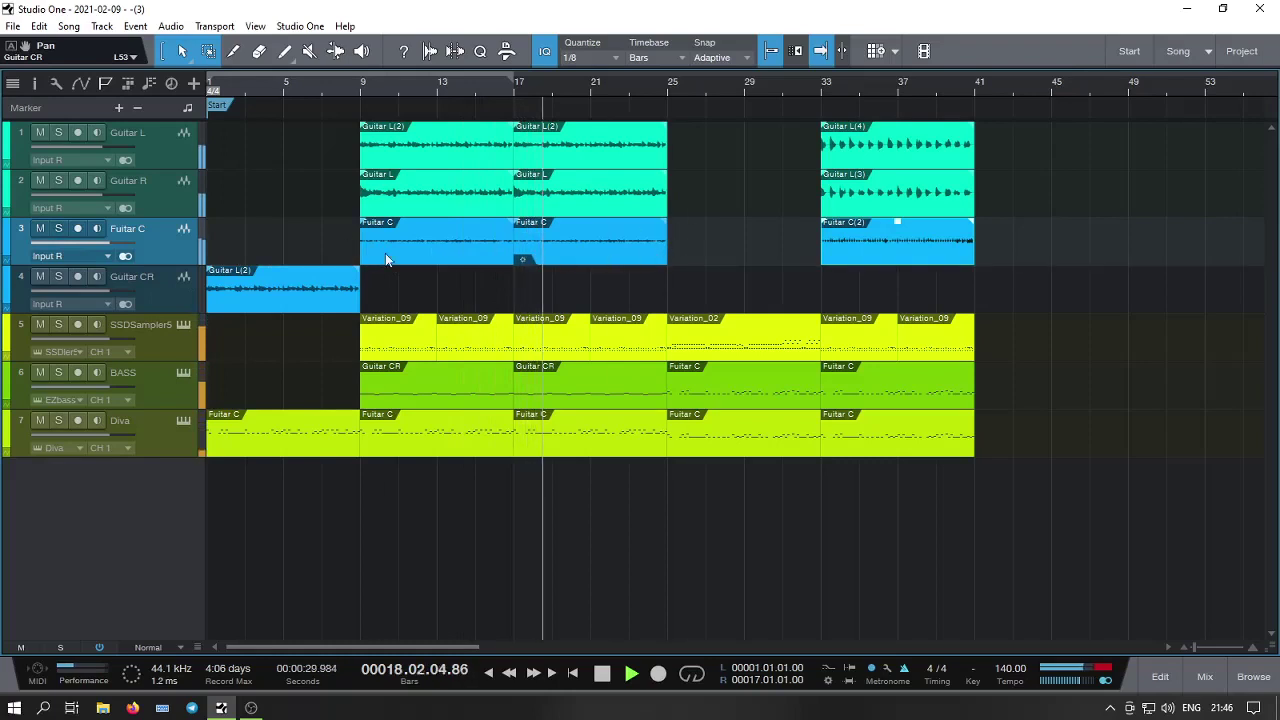
# Move the Fuitar C clips at bars 9 and 17 onto a duplicate of their track with its volume set to -3.9.
pyautogui.rightClick(167, 253)
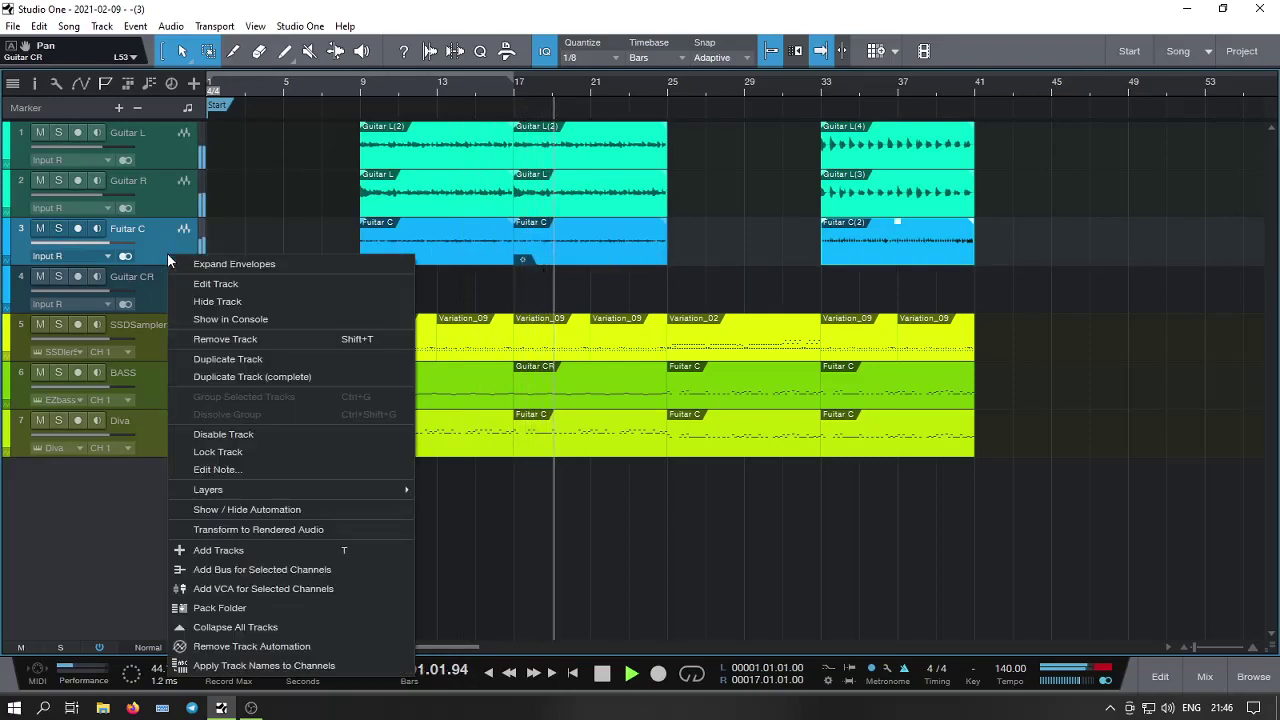
pyautogui.click(248, 352)
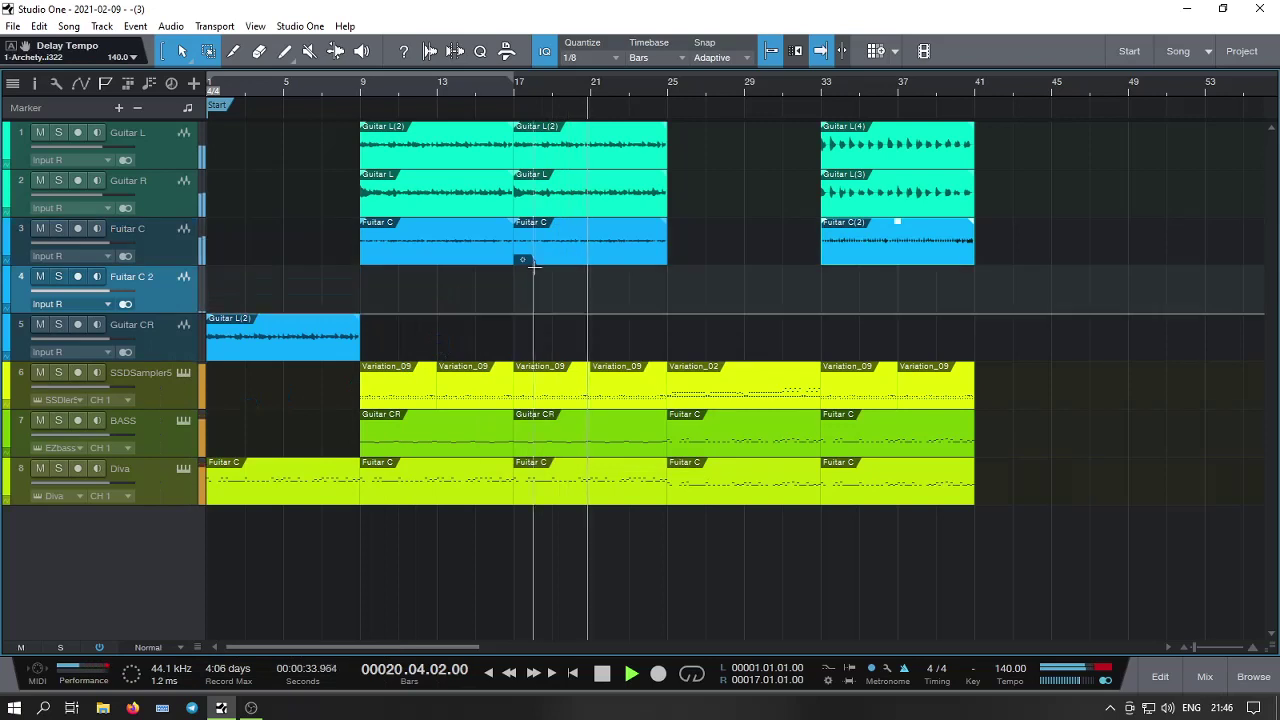
pyautogui.moveTo(705, 245); pyautogui.dragTo(437, 298)
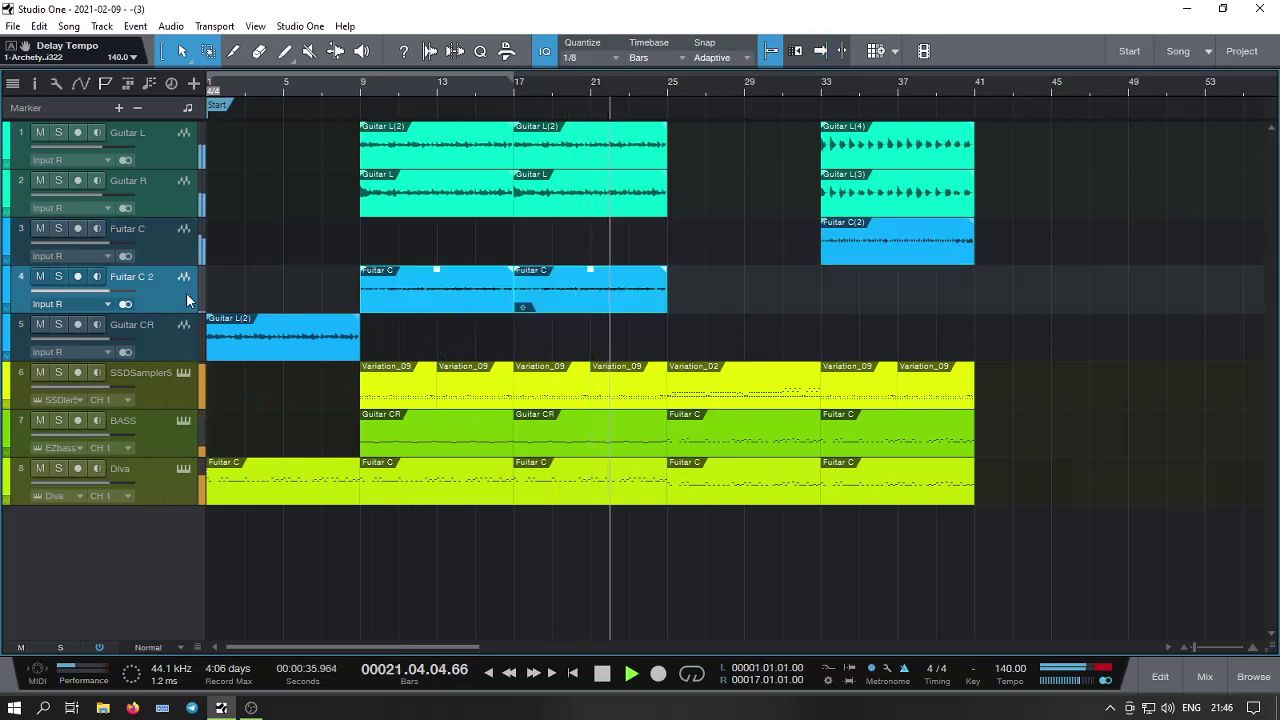
pyautogui.moveTo(109, 295); pyautogui.dragTo(98, 291)
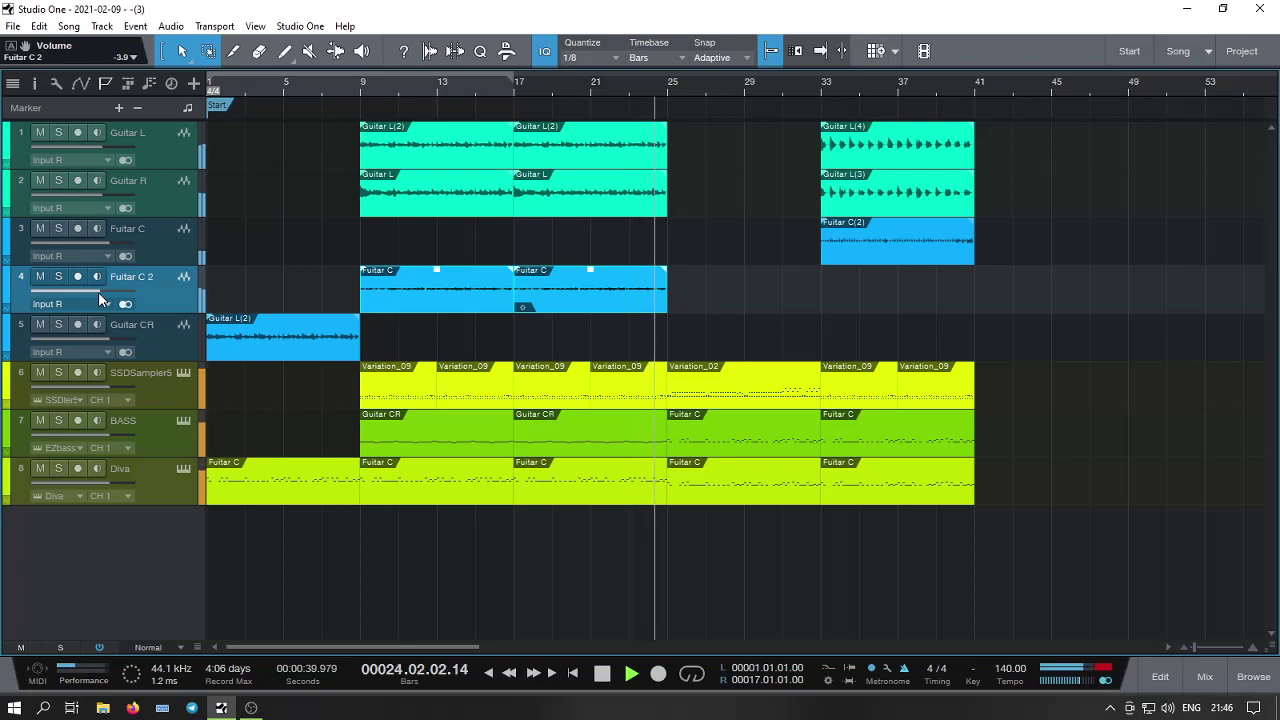
pyautogui.click(240, 285)
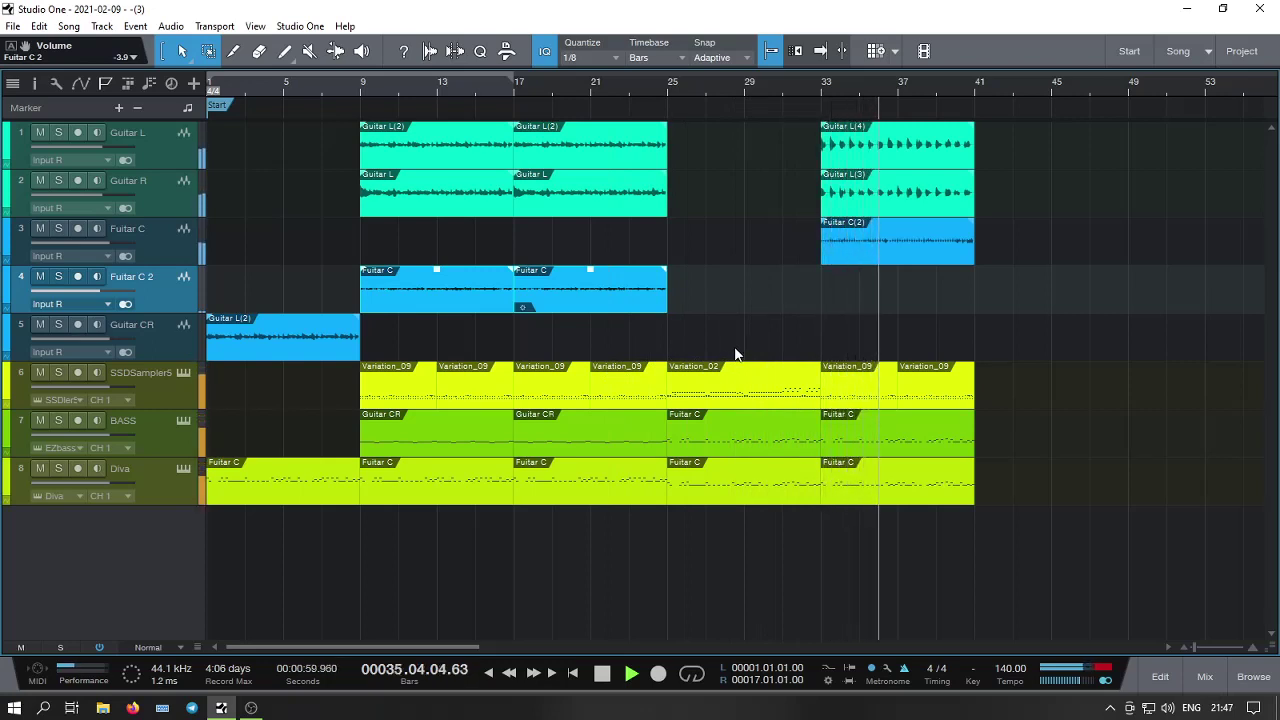
# Quantize the Guitar L and Guitar R takes at bar 33 and play the song from bar 9.
pyautogui.click(940, 240)
pyautogui.click(351, 90)
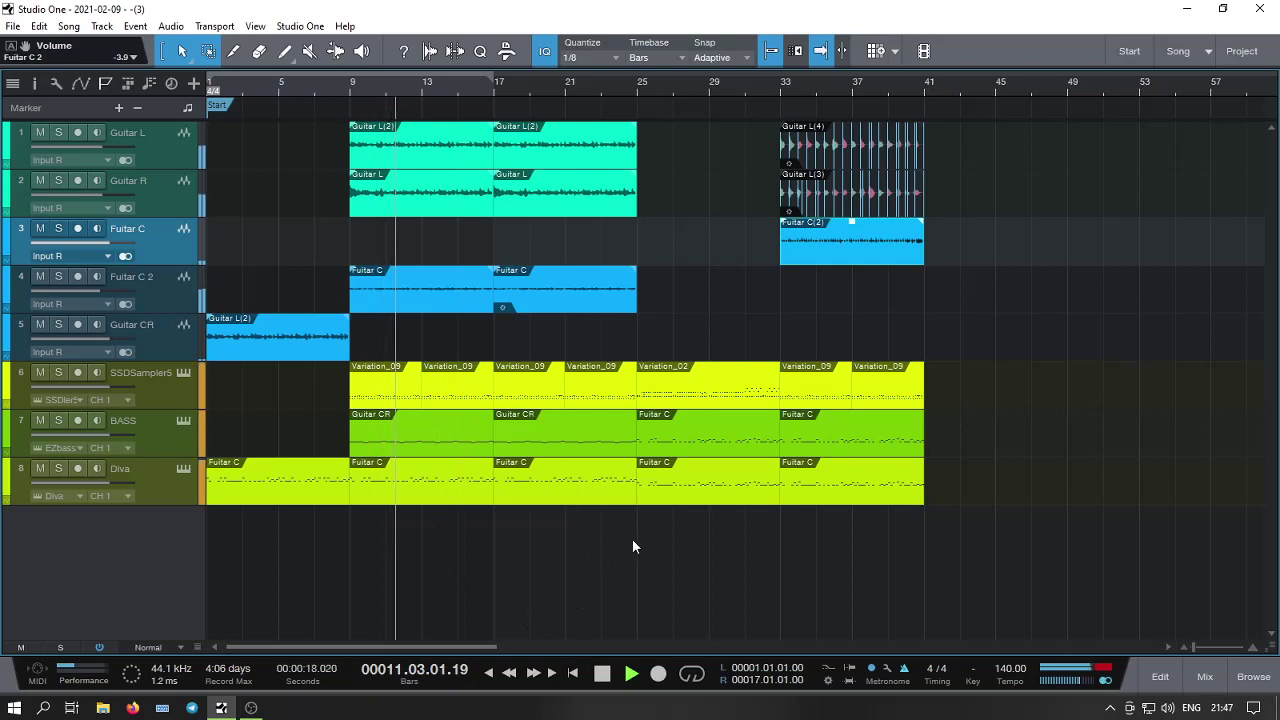
# Copy the clips of all parts in bars 9 to 17 to bar 41 and play back from there.
pyautogui.moveTo(632, 546); pyautogui.dragTo(434, 171)
pyautogui.click(491, 514)
pyautogui.moveTo(470, 548); pyautogui.dragTo(368, 218)
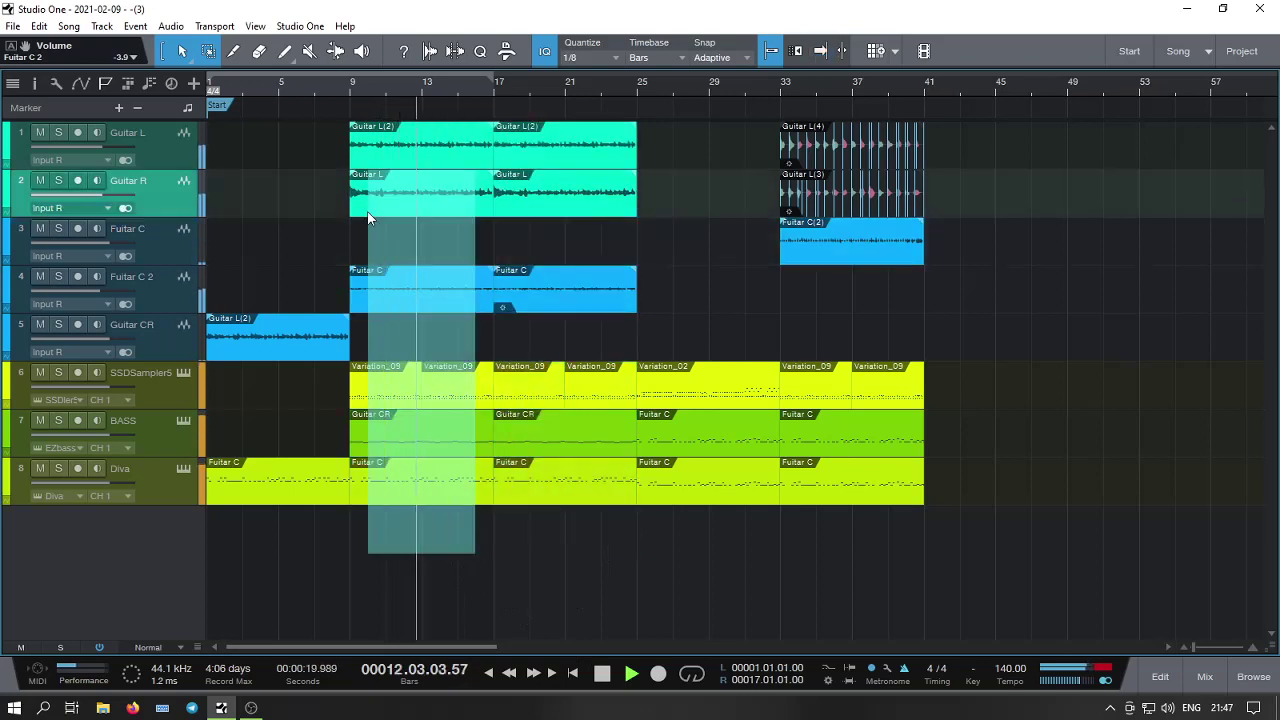
pyautogui.moveTo(421, 492); pyautogui.dragTo(955, 480)
pyautogui.moveTo(474, 649); pyautogui.dragTo(504, 656)
pyautogui.click(810, 87)
pyautogui.press('f')
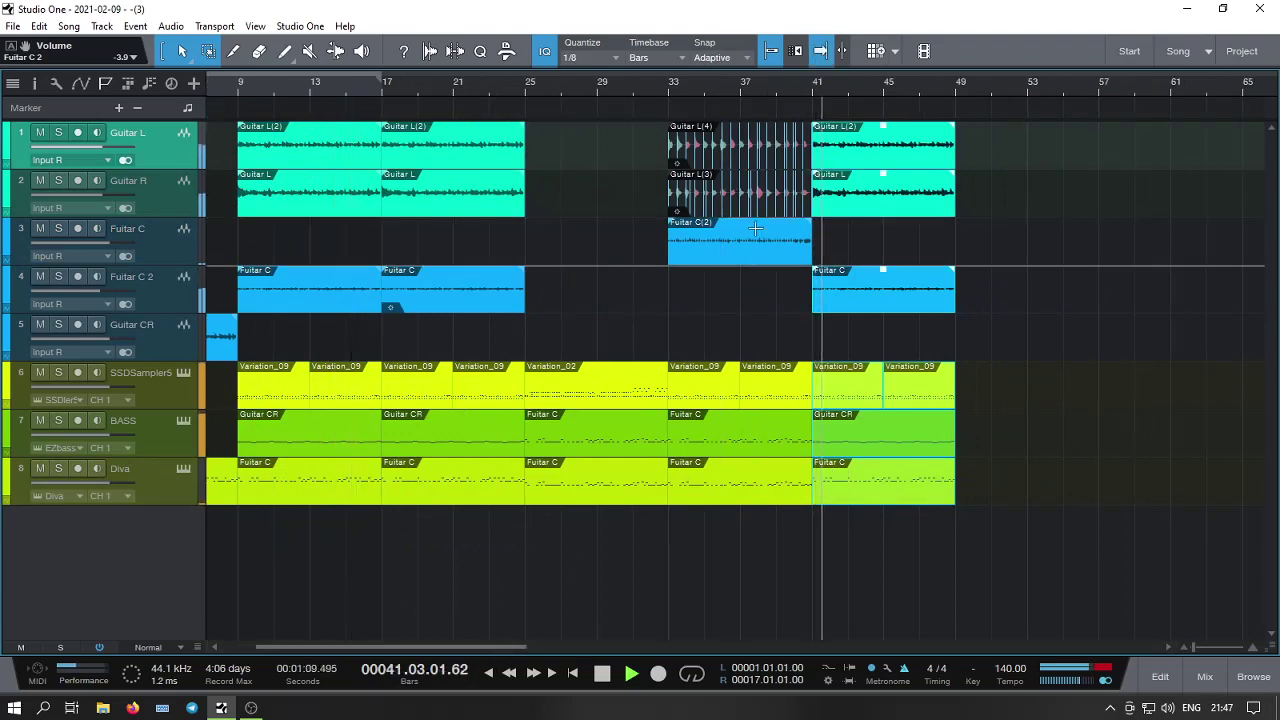
pyautogui.click(991, 435)
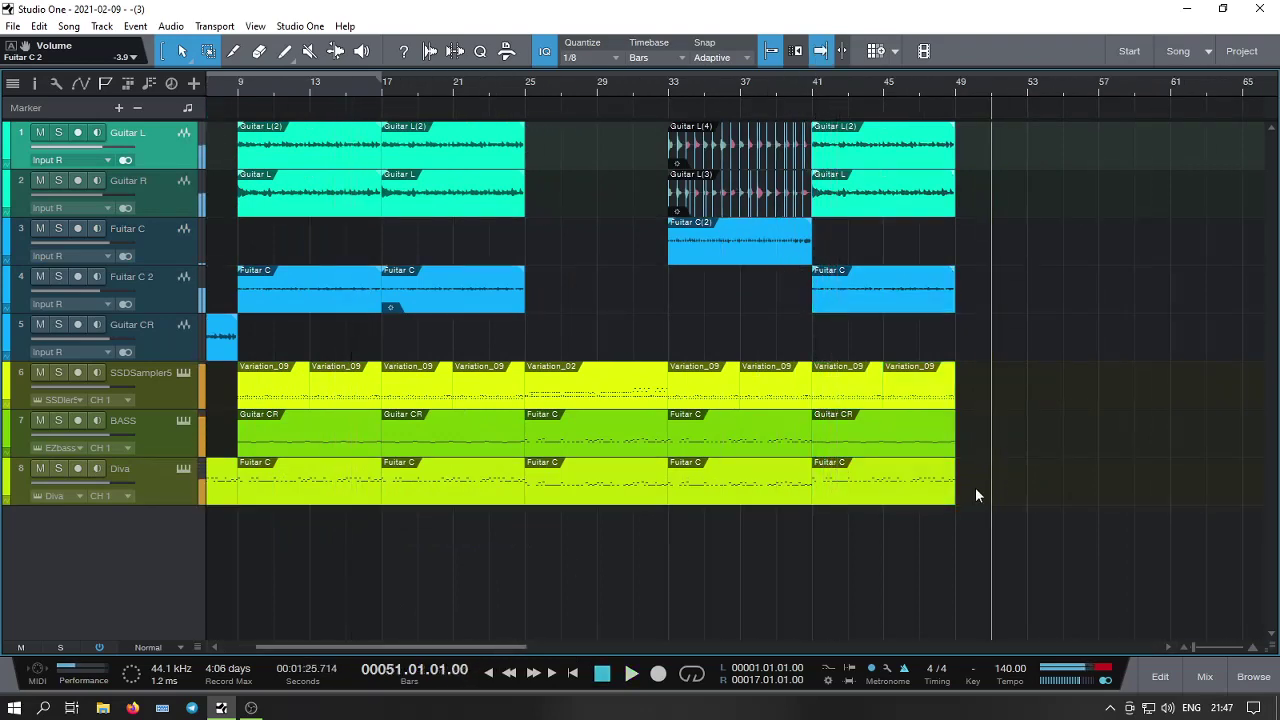
# Move the Diva clip at bar 41 onto a new instrument track below the Diva track.
pyautogui.click(884, 491)
pyautogui.click(59, 470)
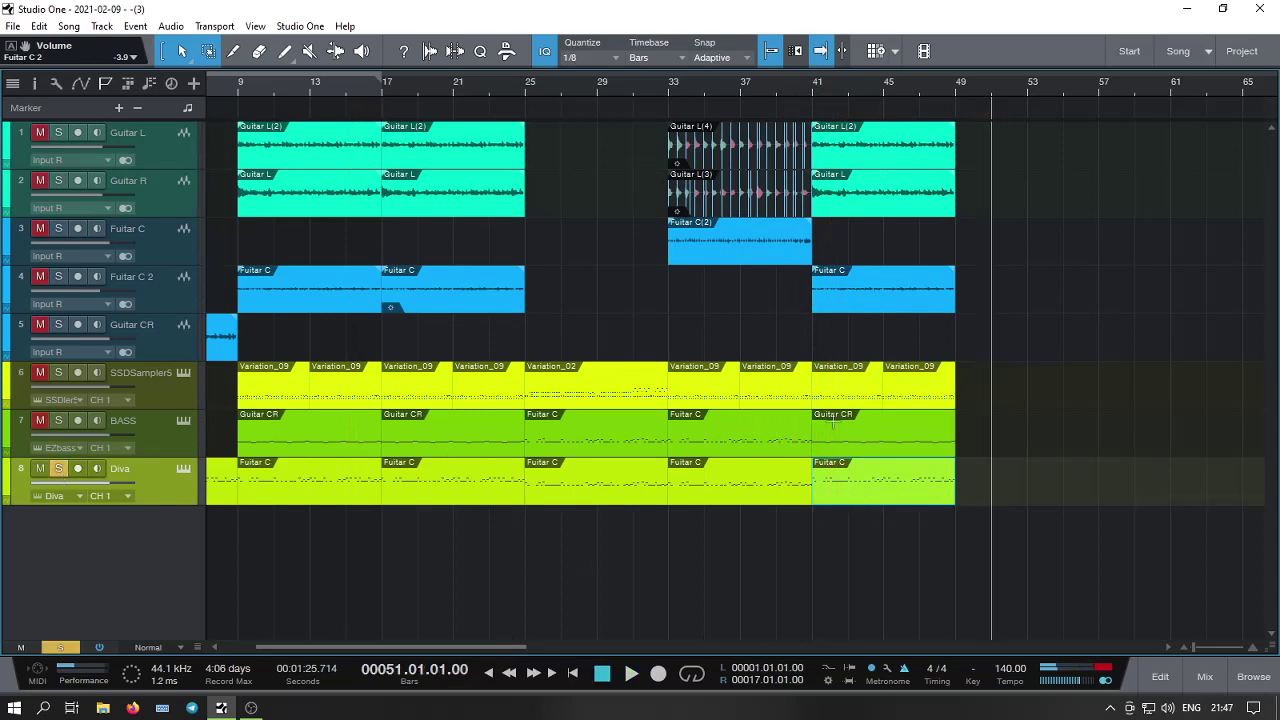
pyautogui.click(813, 85)
pyautogui.moveTo(886, 471); pyautogui.dragTo(871, 528)
pyautogui.click(60, 648)
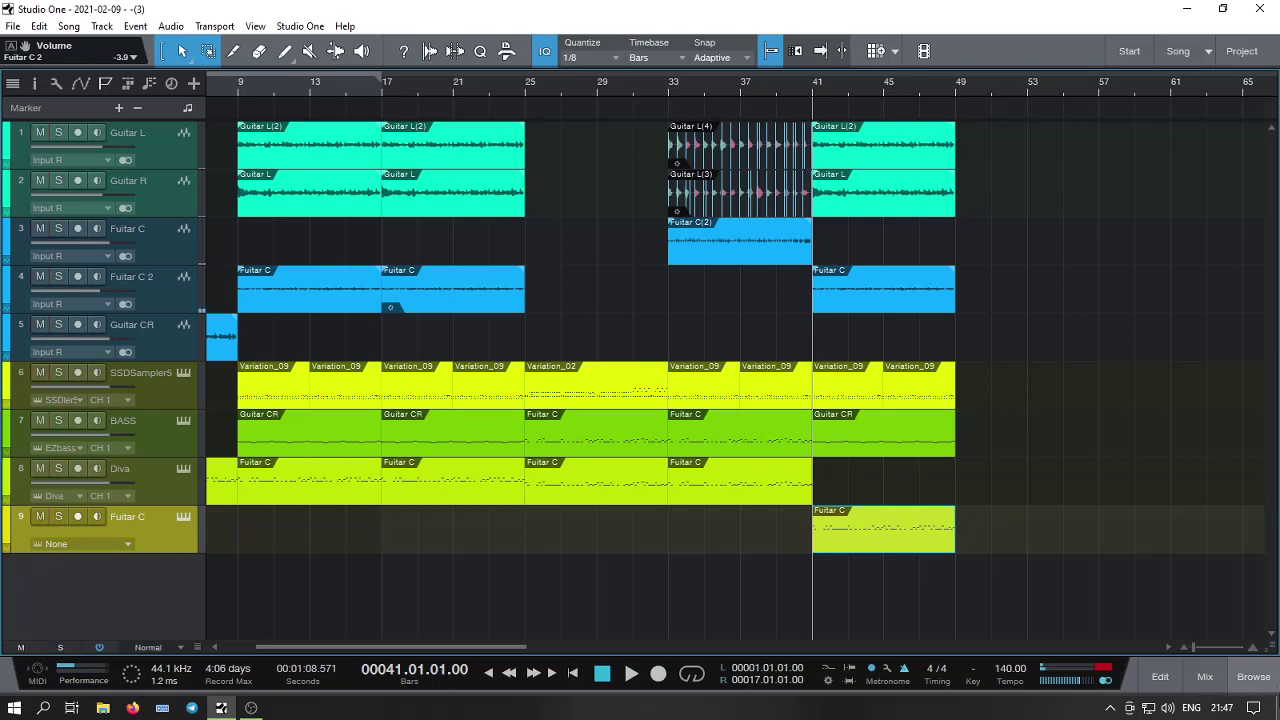
# Load a second u-he Diva instrument onto the new Fuitar C instrument track.
pyautogui.click(1266, 683)
pyautogui.moveTo(1086, 472); pyautogui.dragTo(184, 530)
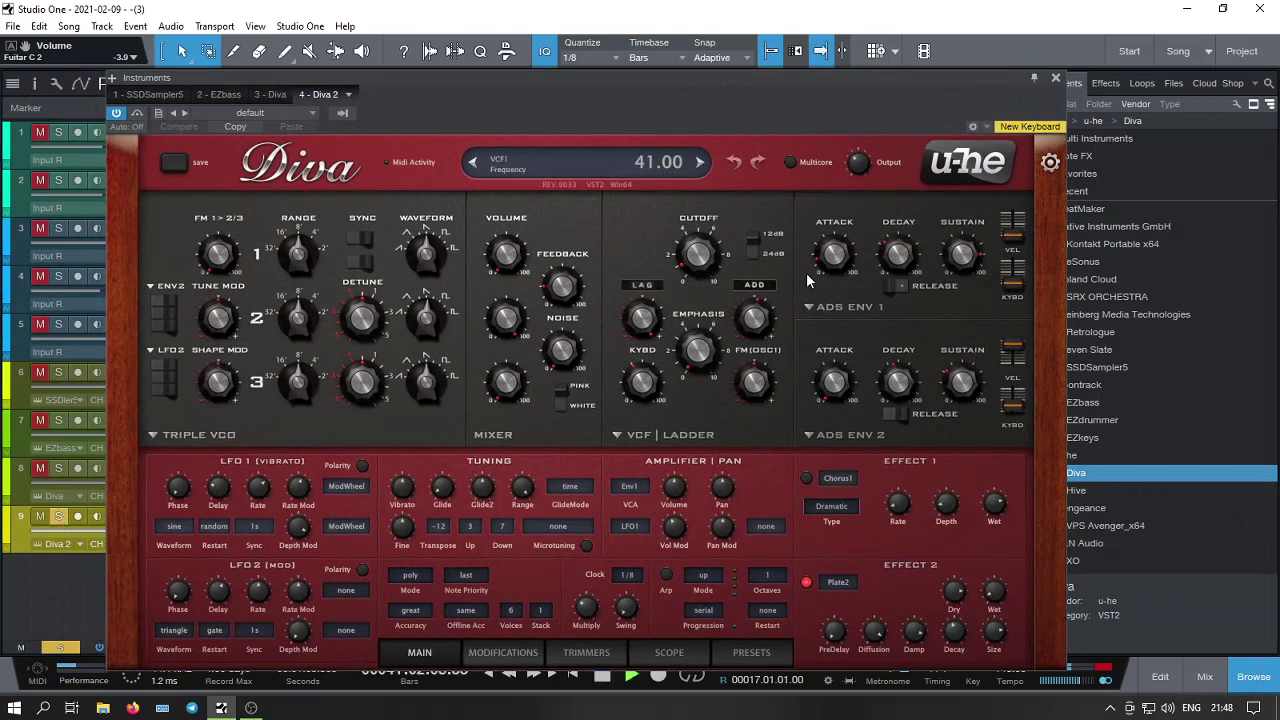
# Audition the Local presets PG FilterConToUrs and ROY FX Rewinding the Tape in the second Diva instrument.
pyautogui.click(751, 652)
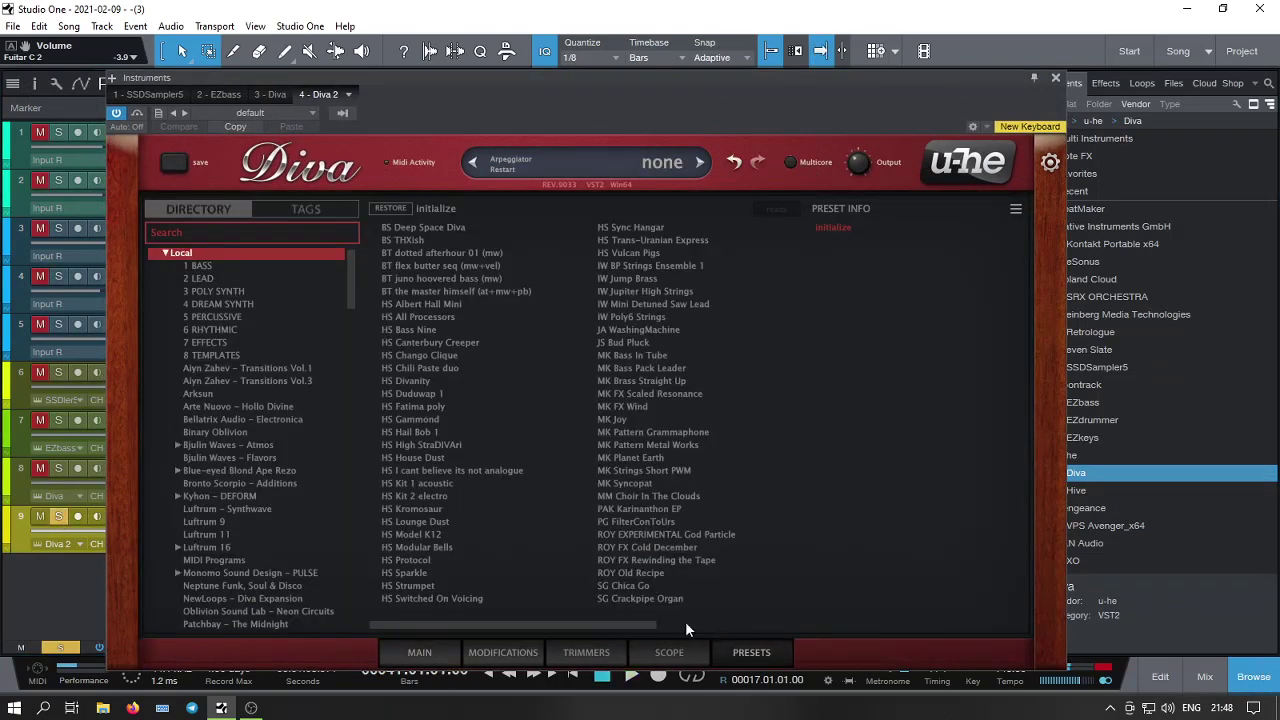
pyautogui.click(414, 471)
pyautogui.click(632, 521)
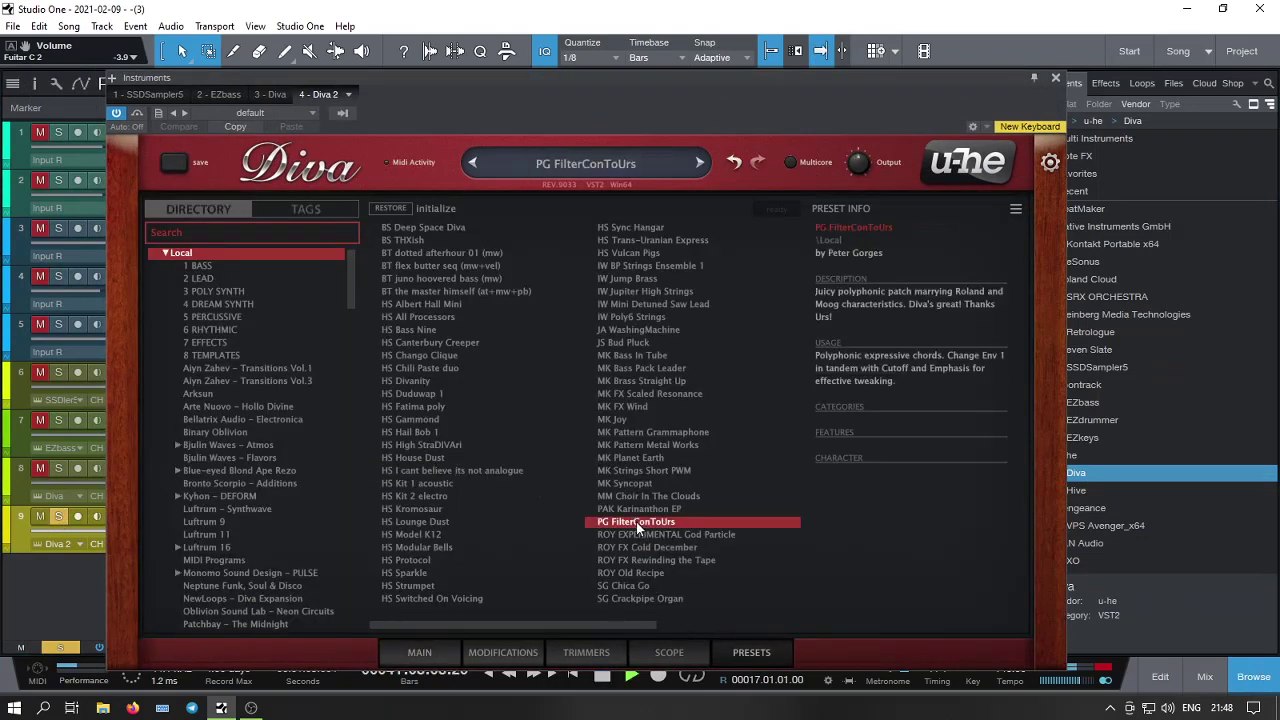
pyautogui.click(645, 560)
# Browse the Diva preset directory past Plughugger - Analog House Drums to The Unfinished - Synthwave folder.
pyautogui.scroll(-2, 281, 466)
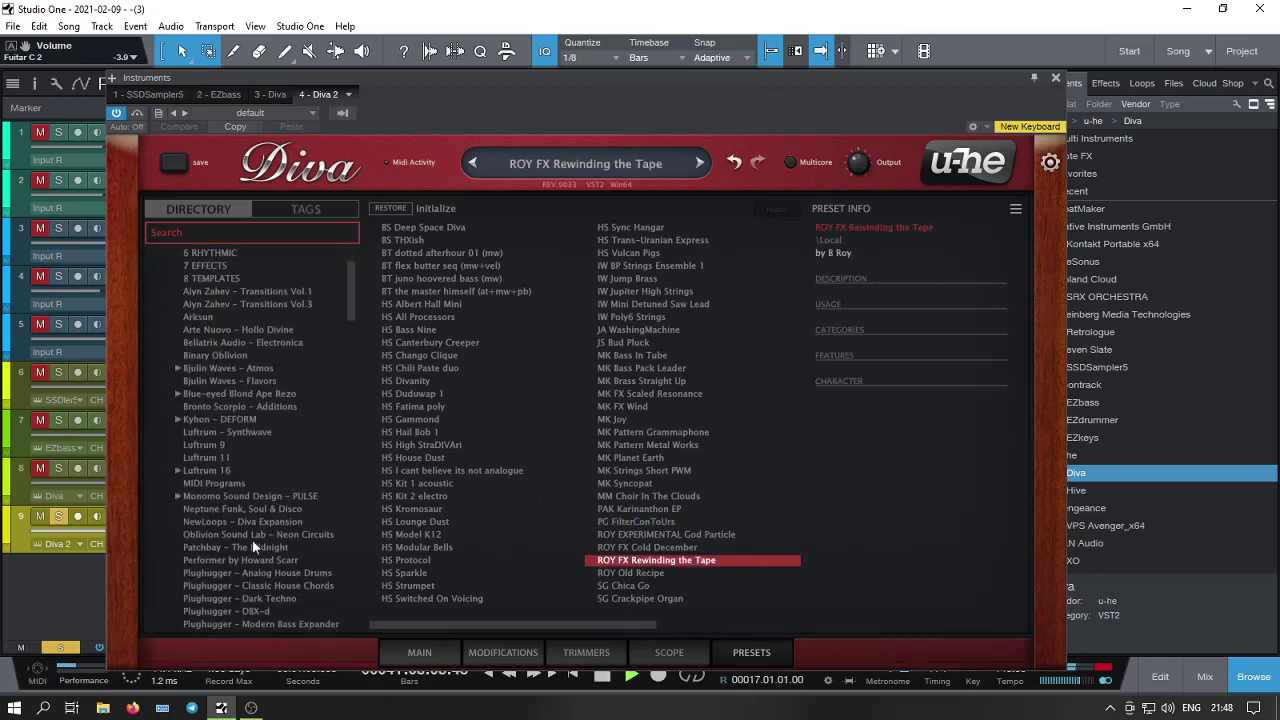
pyautogui.click(255, 573)
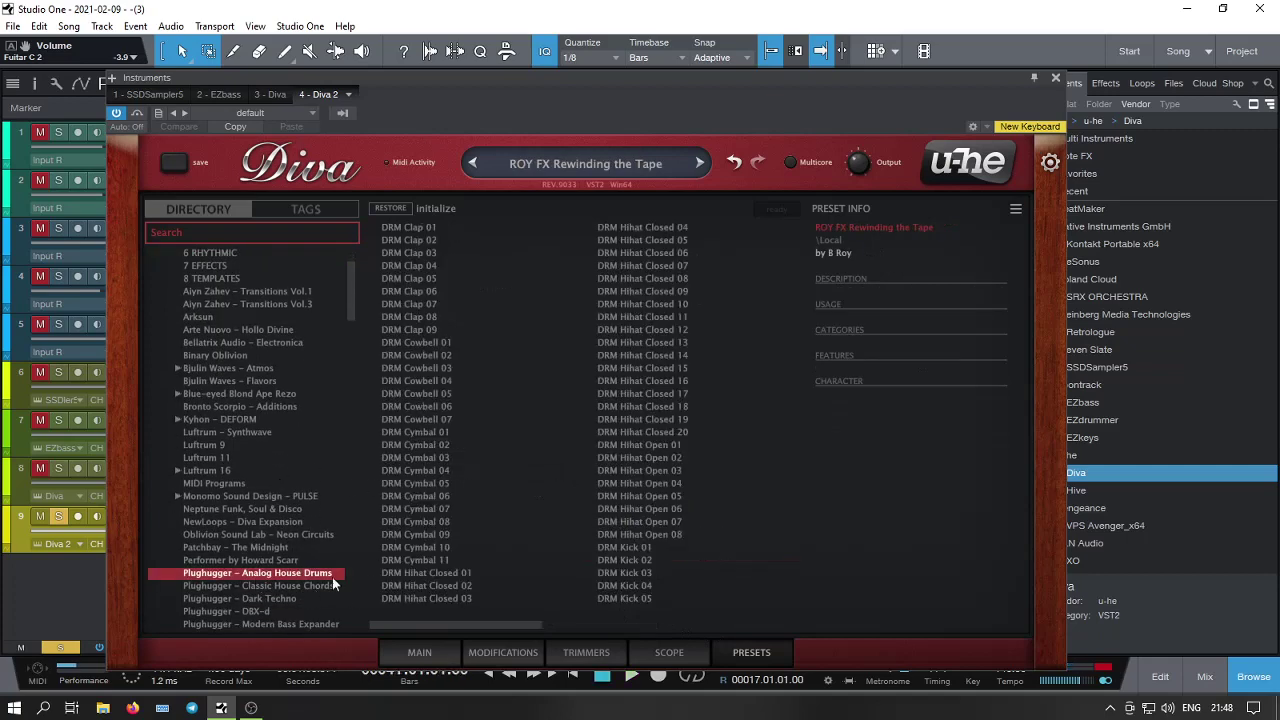
pyautogui.scroll(-1, 333, 583)
pyautogui.moveTo(342, 324); pyautogui.dragTo(361, 393)
pyautogui.click(292, 418)
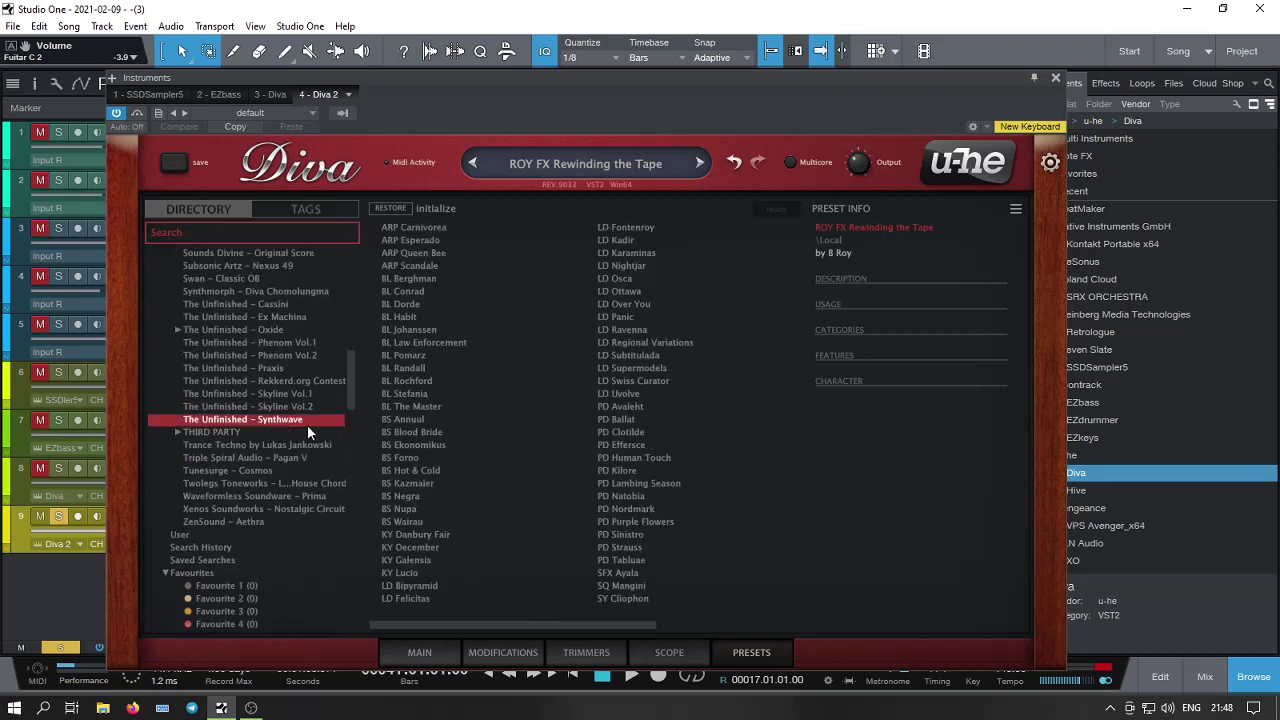
# Audition Synthwave presets against the song, including PD Effersce, LD Regional Variations, LD Osca, SFX Ayala and SY Cliophon.
pyautogui.click(470, 407)
pyautogui.click(636, 445)
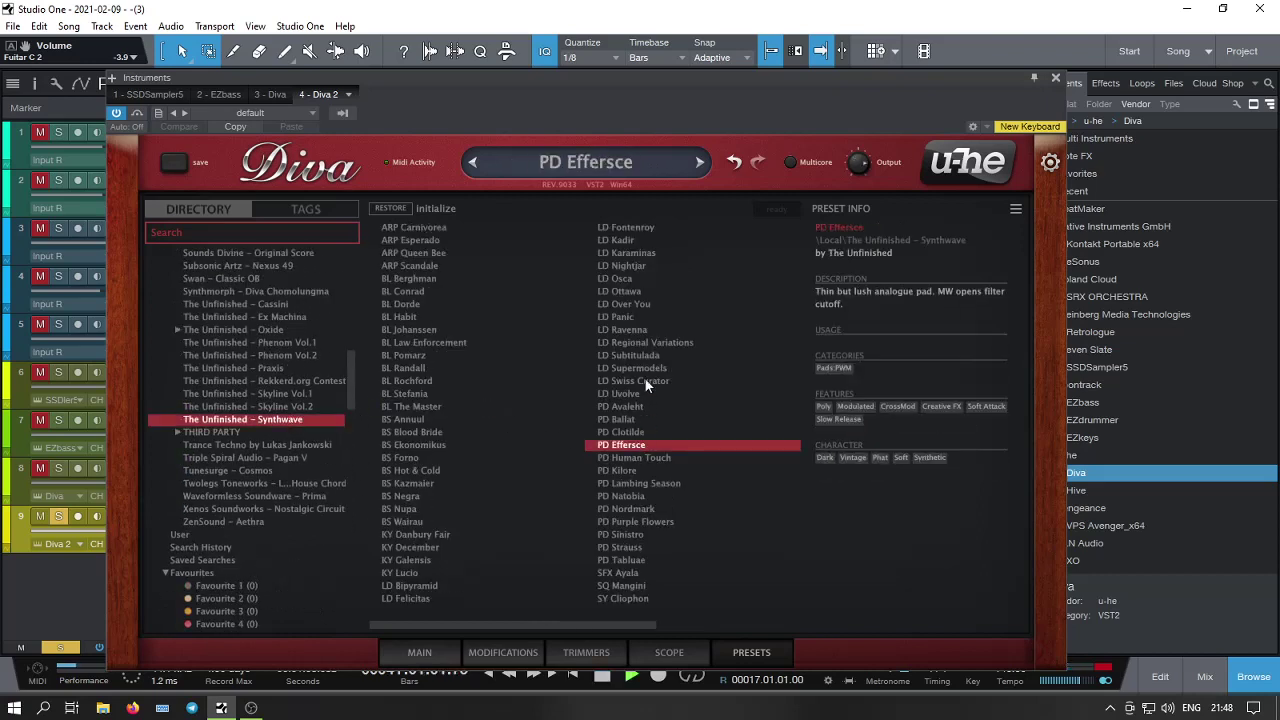
pyautogui.click(638, 329)
pyautogui.click(641, 342)
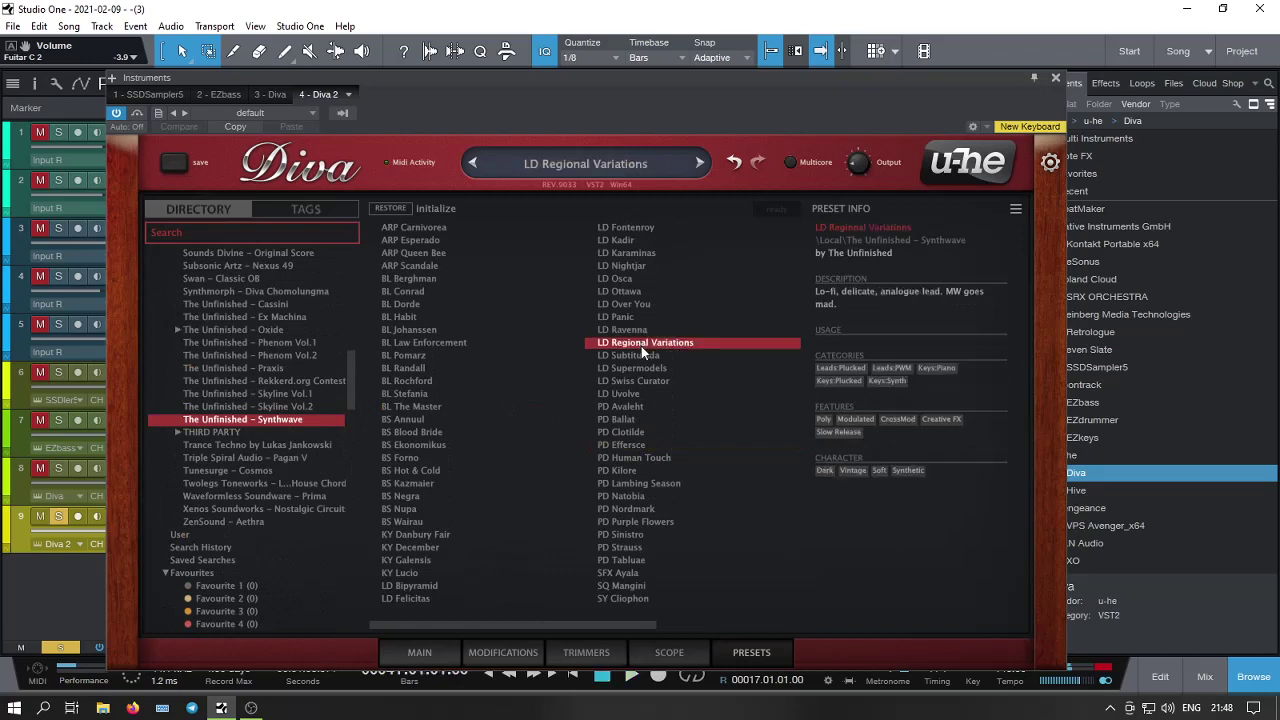
pyautogui.click(622, 279)
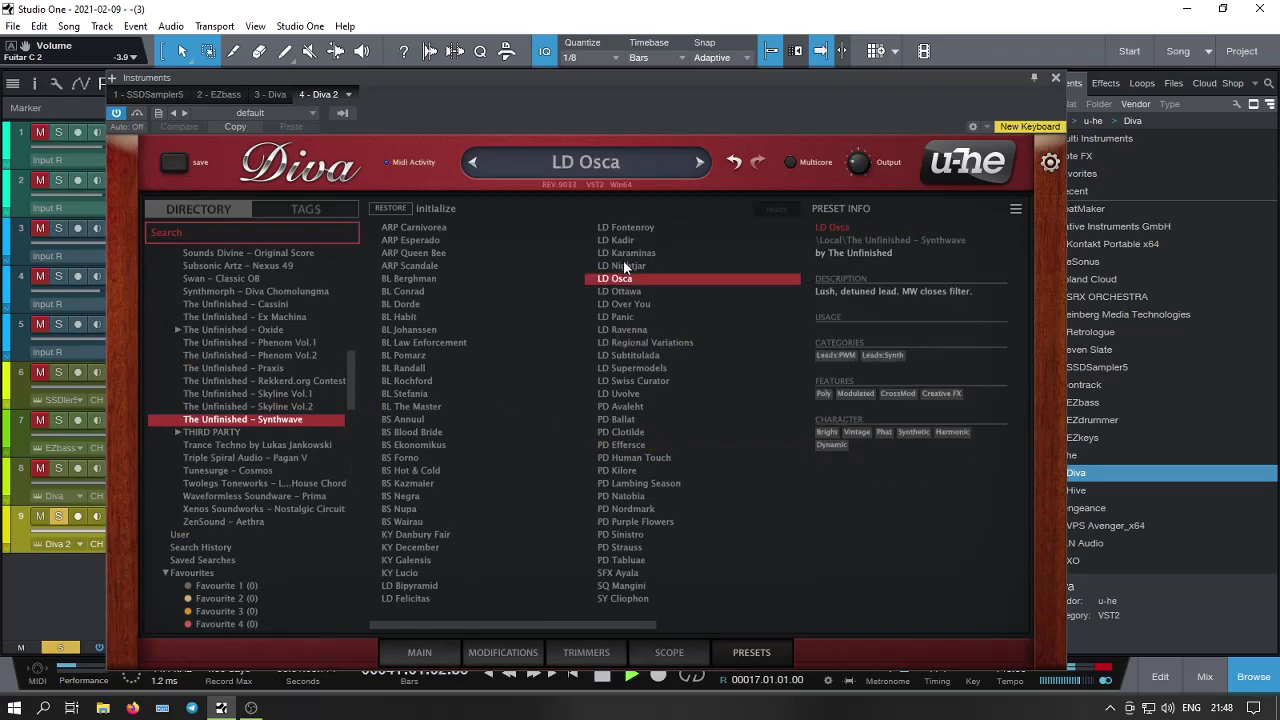
pyautogui.click(454, 559)
pyautogui.press('space')
pyautogui.click(624, 573)
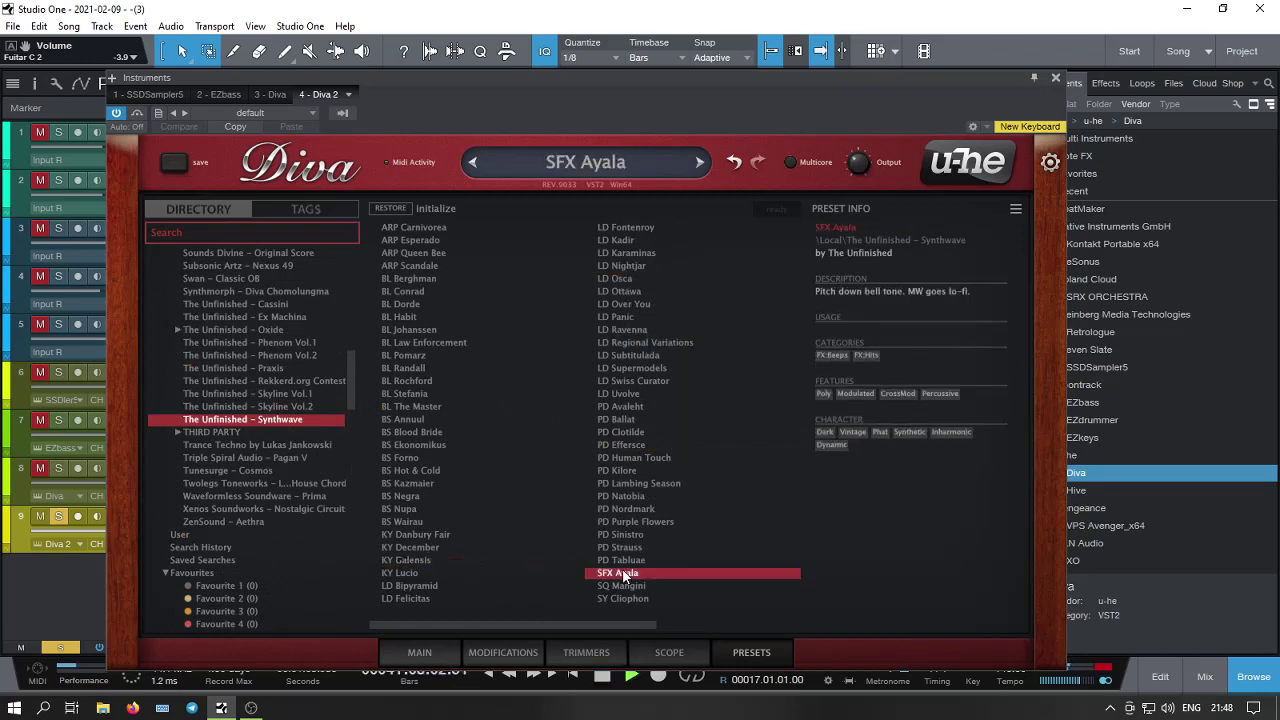
pyautogui.click(627, 598)
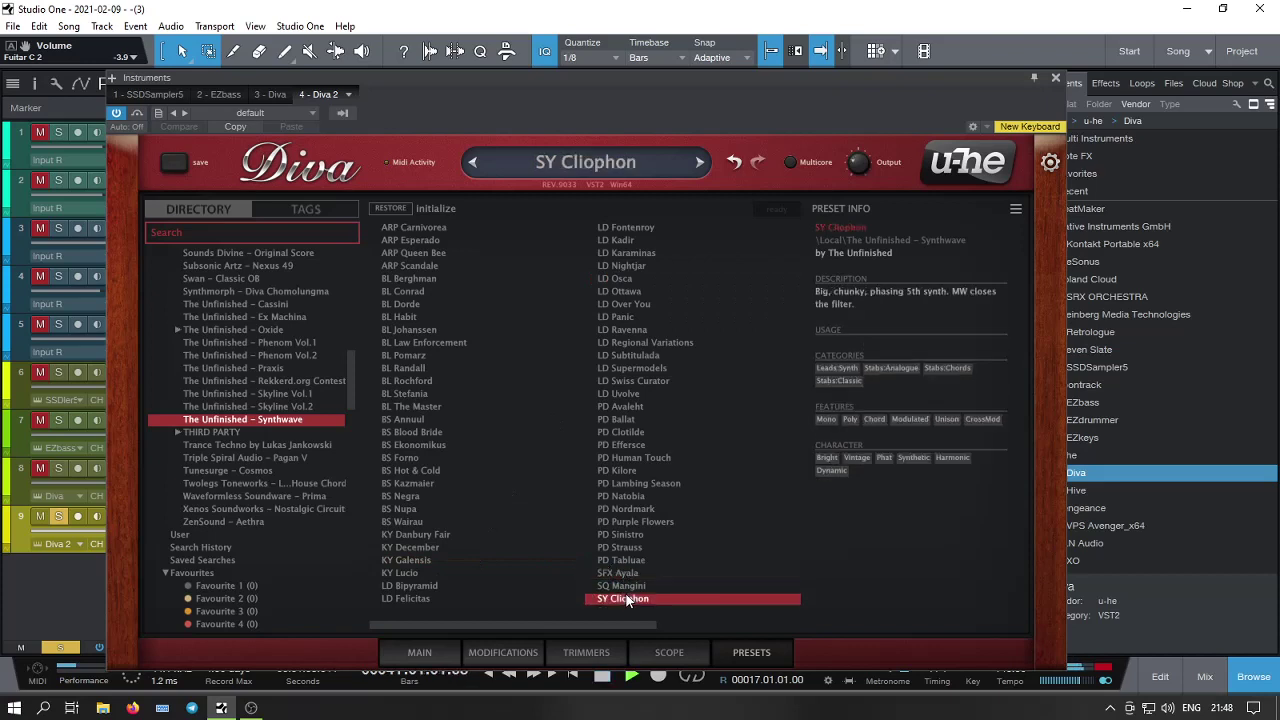
# Load the LD Bipyramid preset, set Diva's main output to 50.21 and close the instrument window.
pyautogui.click(412, 588)
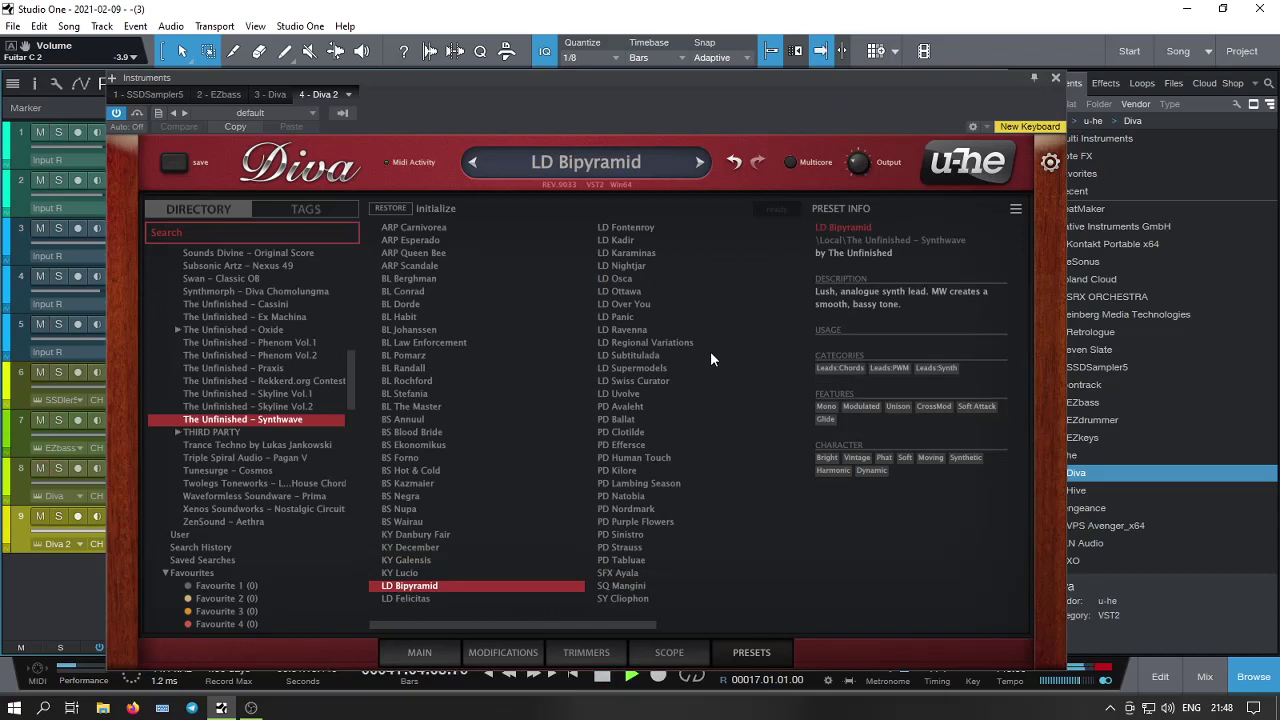
pyautogui.click(858, 165)
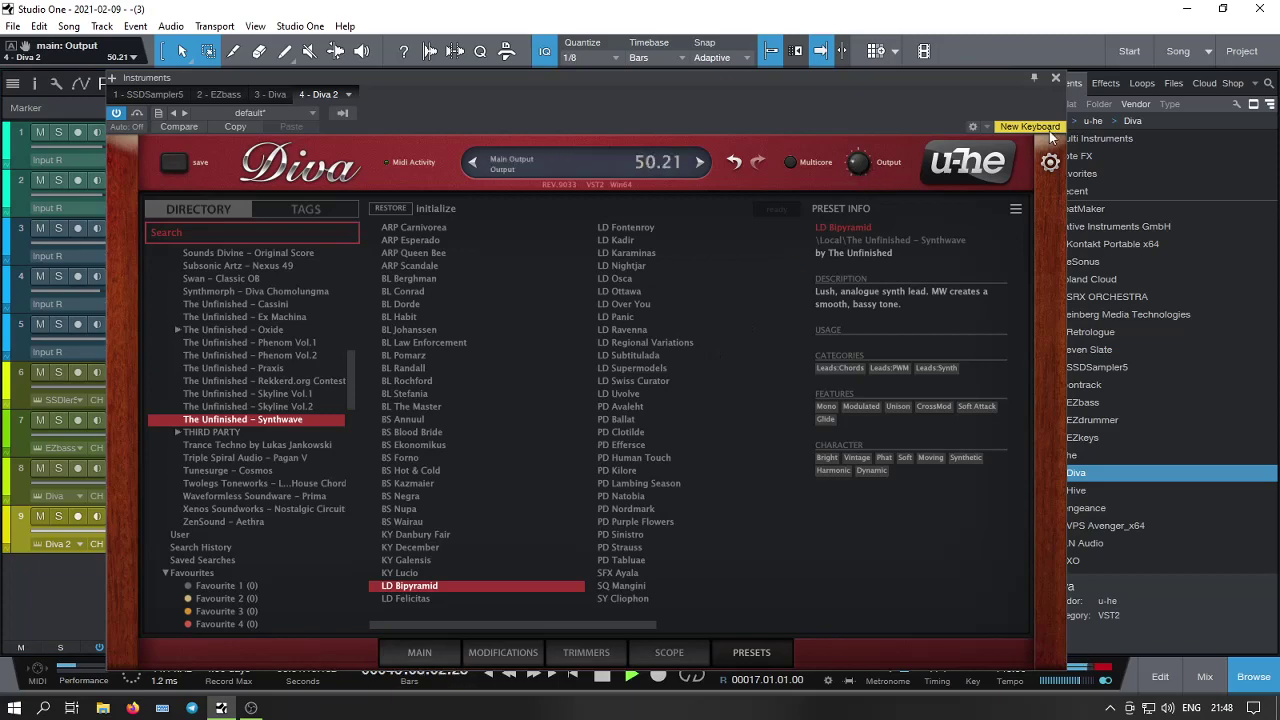
pyautogui.click(1055, 77)
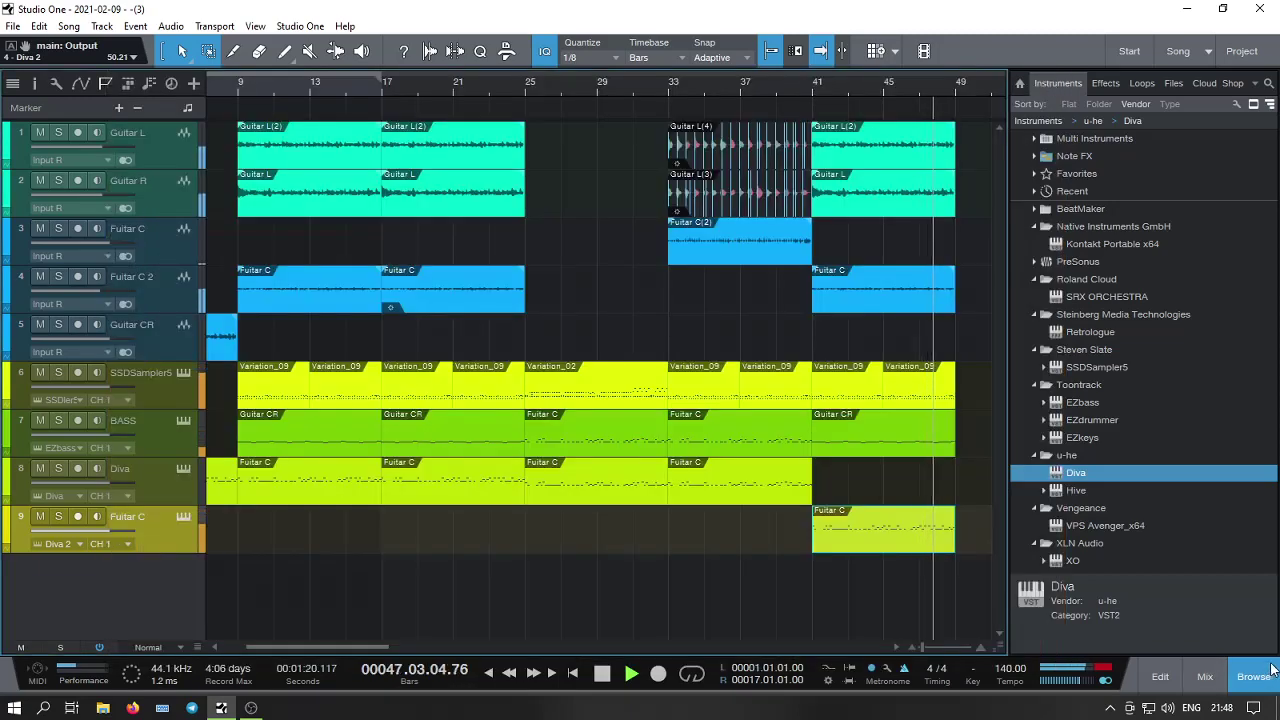
# Hide the browser, stop playback and duplicate the clips of all parts in bars 41 to 49 to bar 49.
pyautogui.press('F5')
pyautogui.moveTo(477, 646); pyautogui.dragTo(605, 626)
pyautogui.press('space')
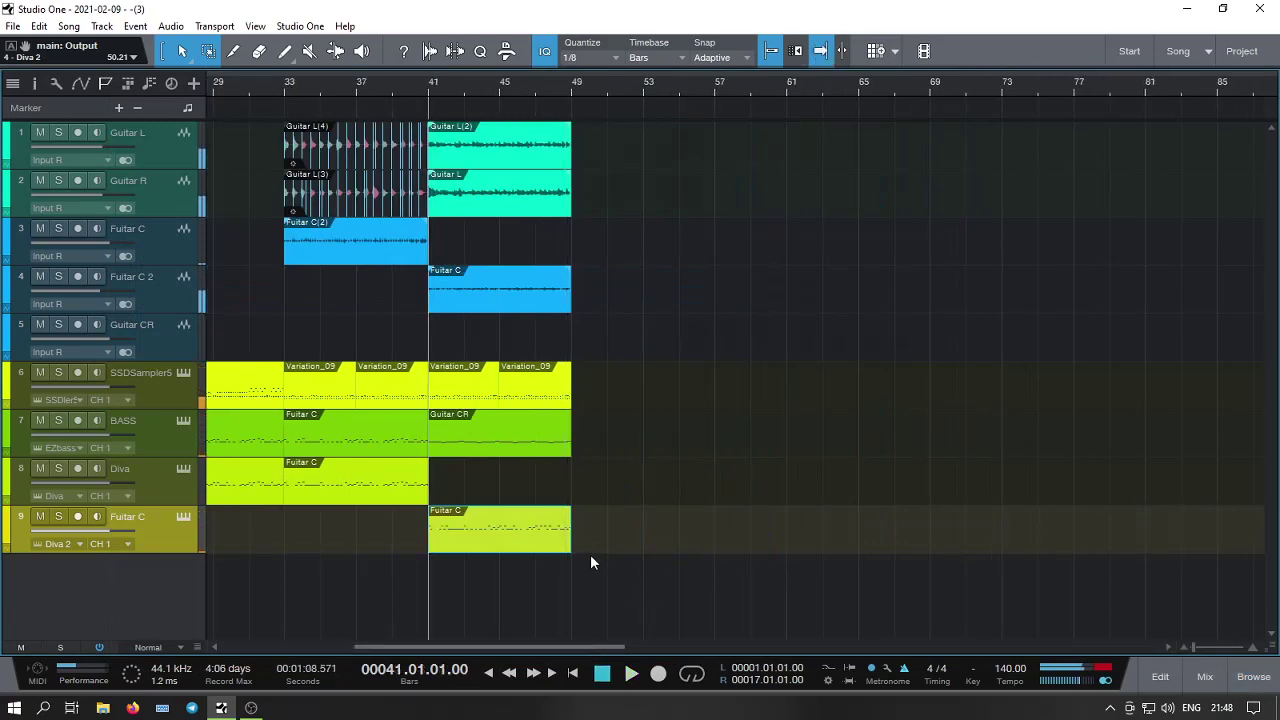
pyautogui.moveTo(590, 554); pyautogui.dragTo(490, 130)
pyautogui.rightClick(490, 130)
pyautogui.click(550, 284)
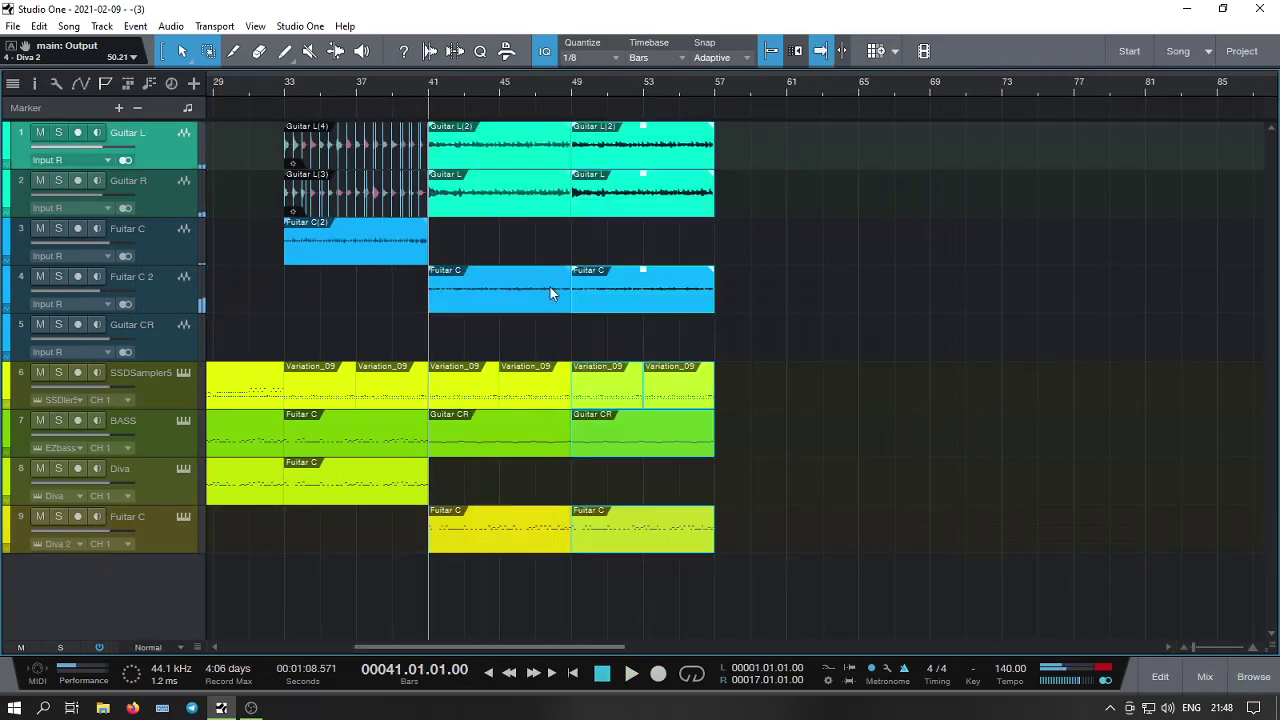
pyautogui.rightClick(610, 532)
pyautogui.click(646, 332)
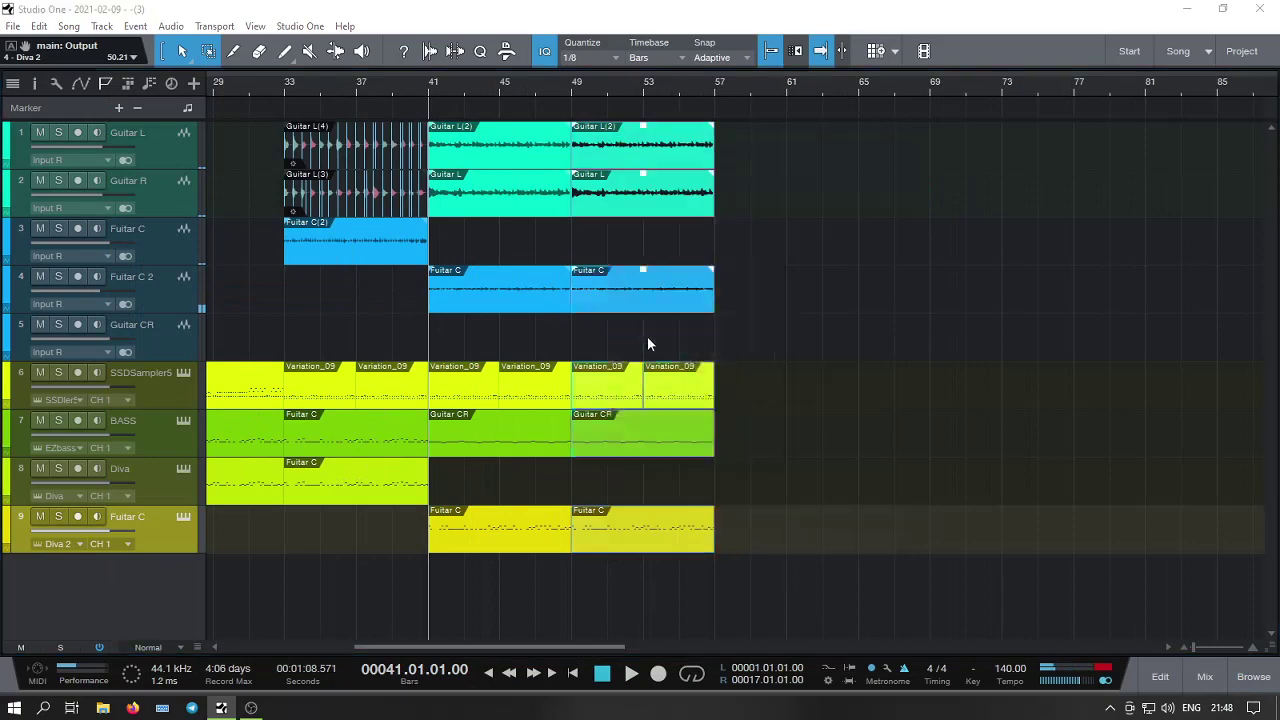
pyautogui.click(722, 445)
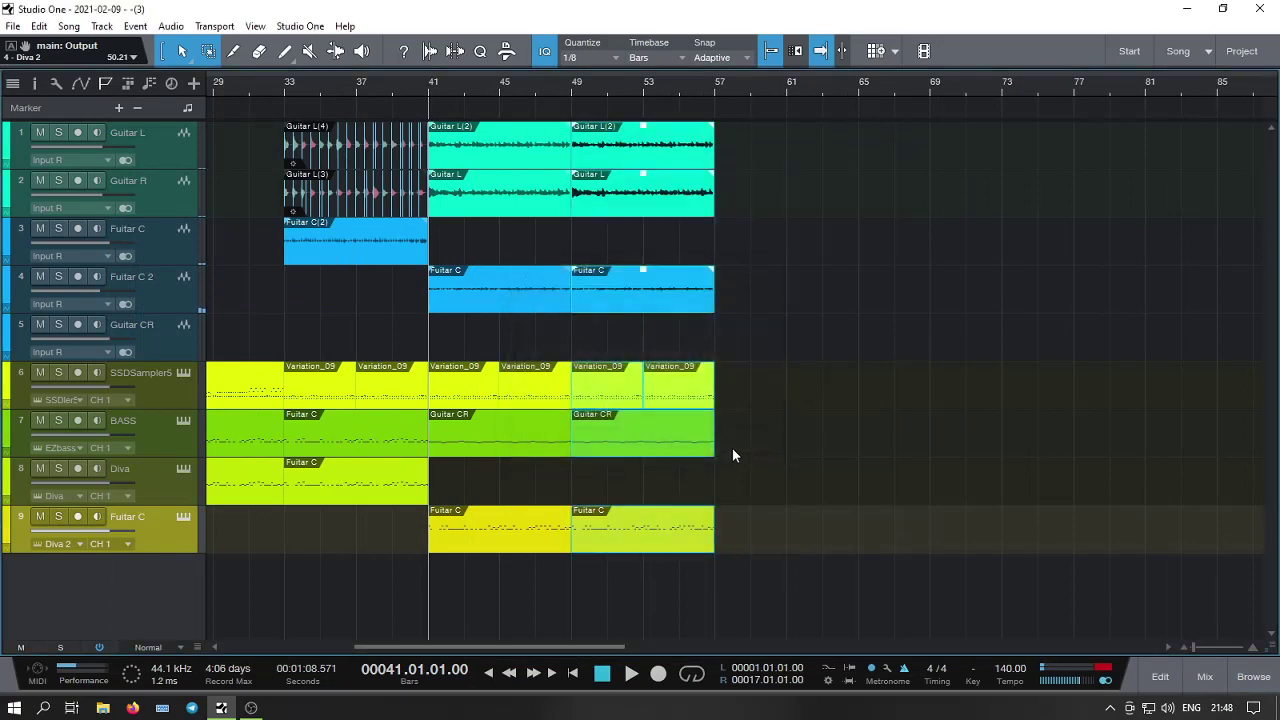
# Transpose the Fuitar C instrument clip at bar 49 down one octave (-12) and play the song from bars 41 and 49.
pyautogui.rightClick(624, 542)
pyautogui.click(675, 374)
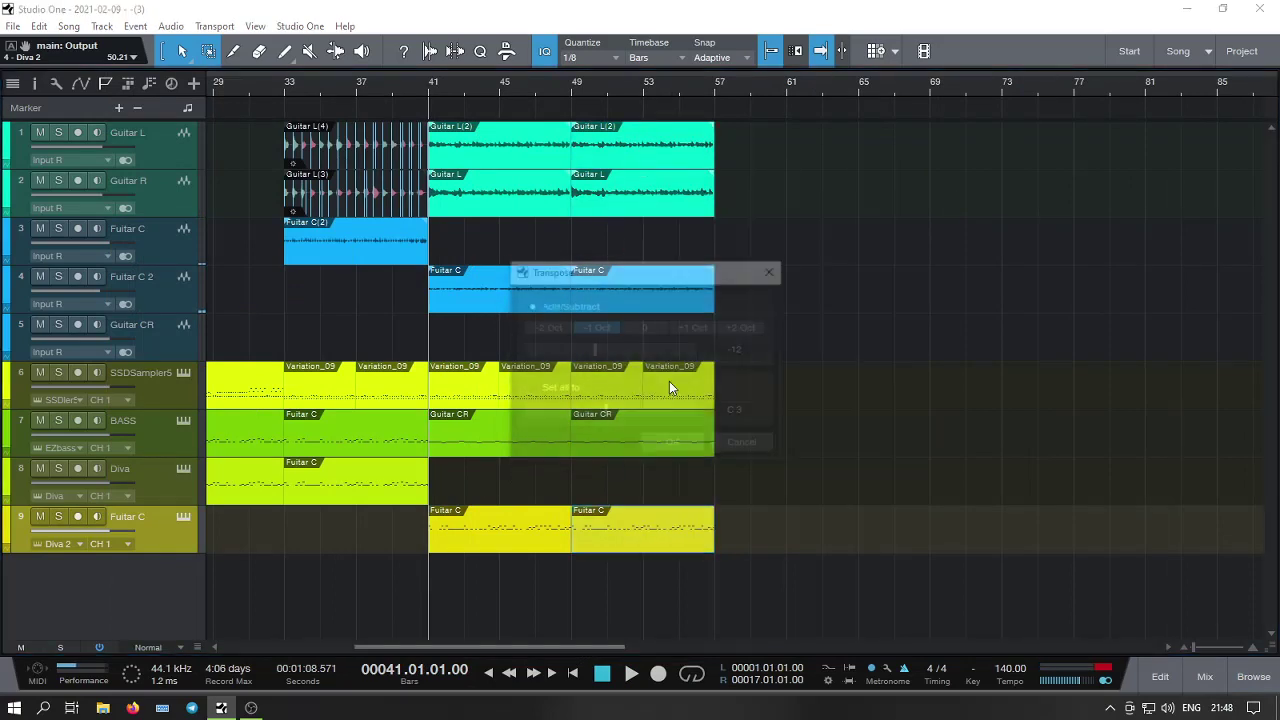
pyautogui.click(668, 445)
pyautogui.press('space')
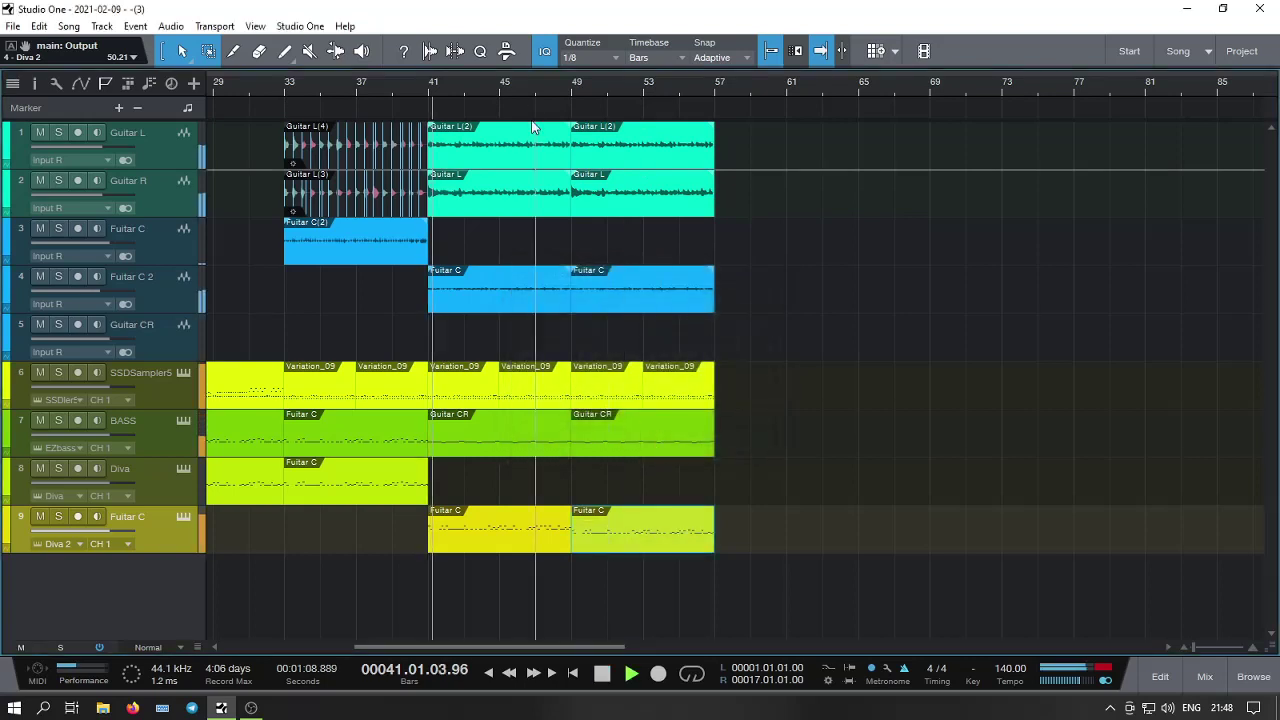
pyautogui.click(566, 85)
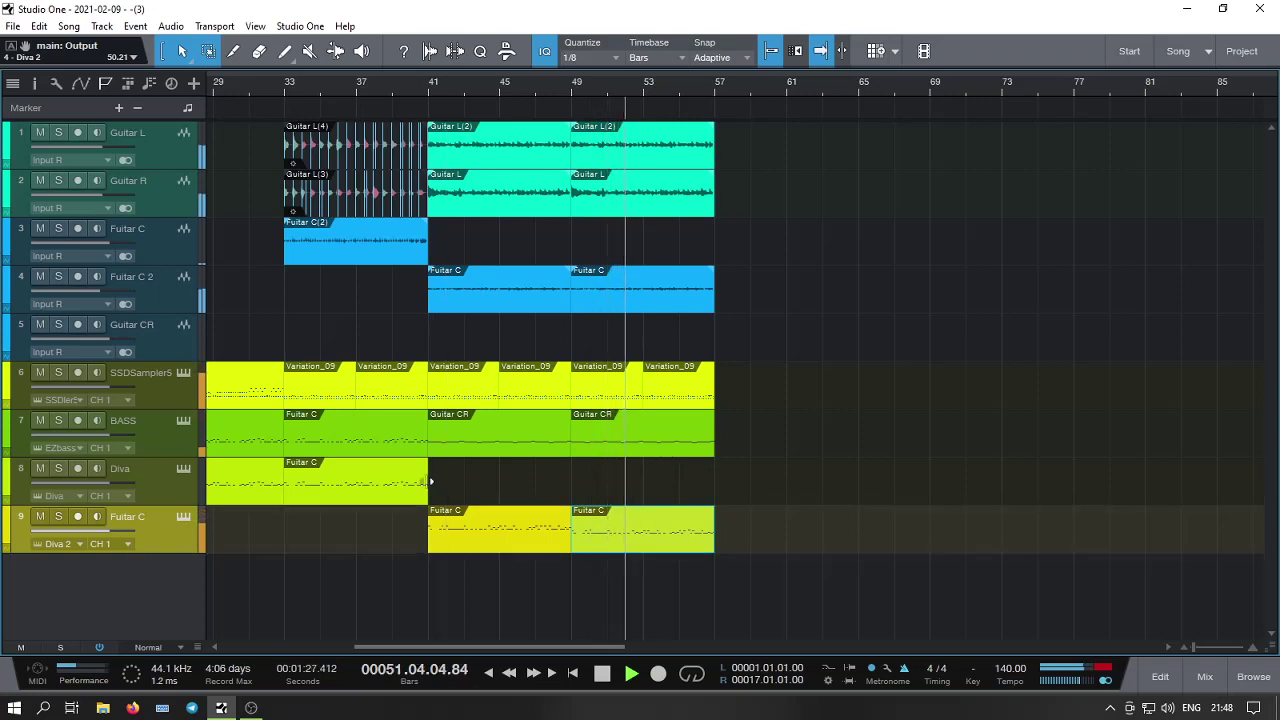
# Copy all clips in bars 33 to 41 to bar 57, placing the copied Diva part on the Fuitar C instrument track.
pyautogui.hscroll(-4, 509, 648)
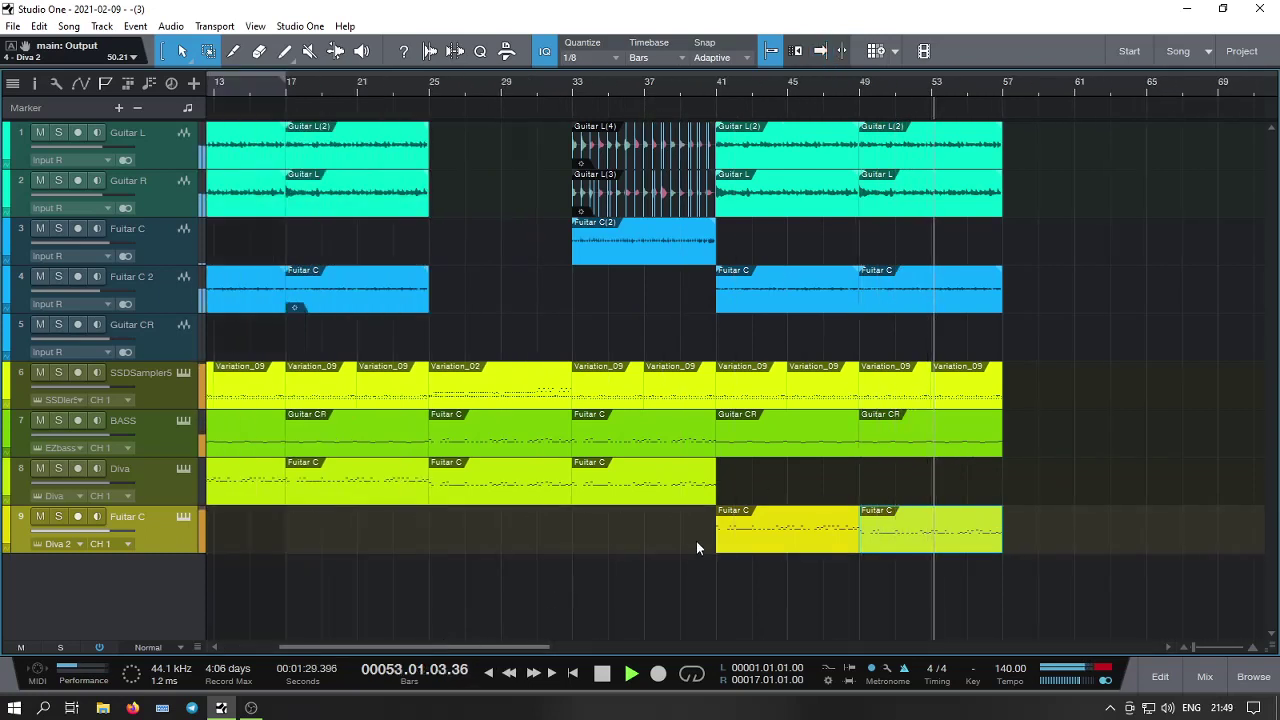
pyautogui.moveTo(701, 535); pyautogui.dragTo(622, 295)
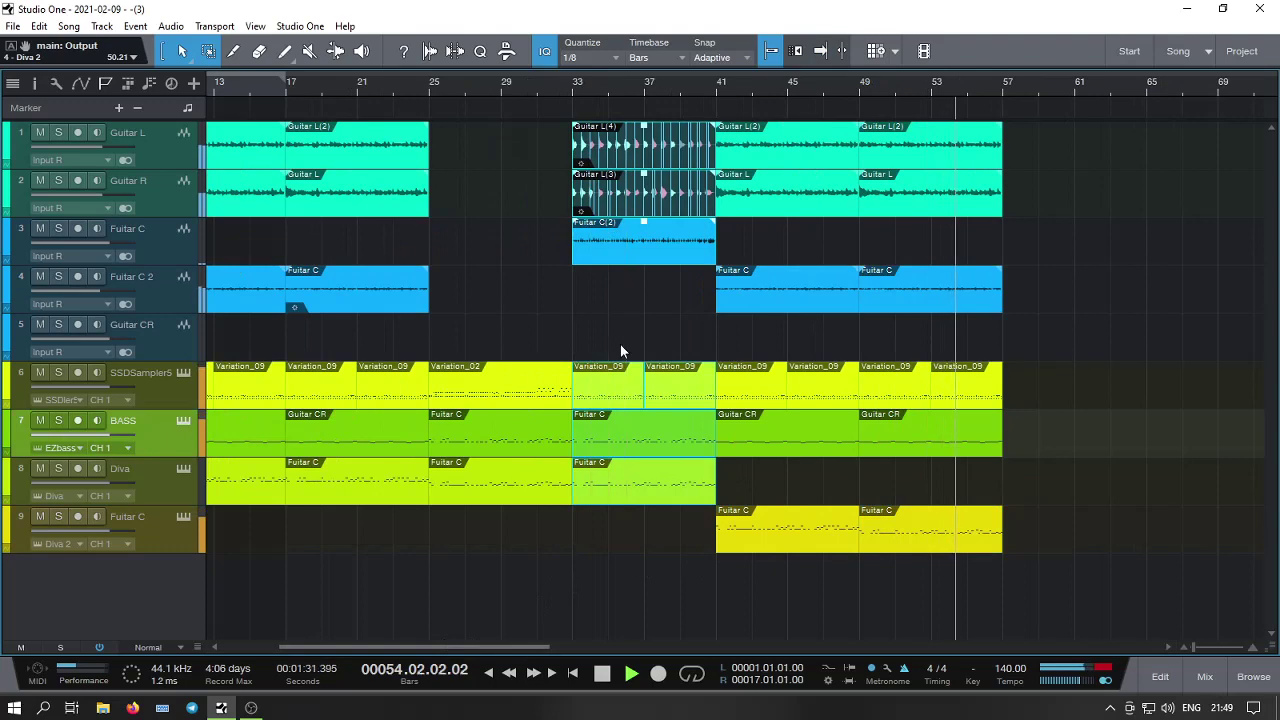
pyautogui.moveTo(609, 491); pyautogui.dragTo(1046, 534)
pyautogui.click(1048, 495)
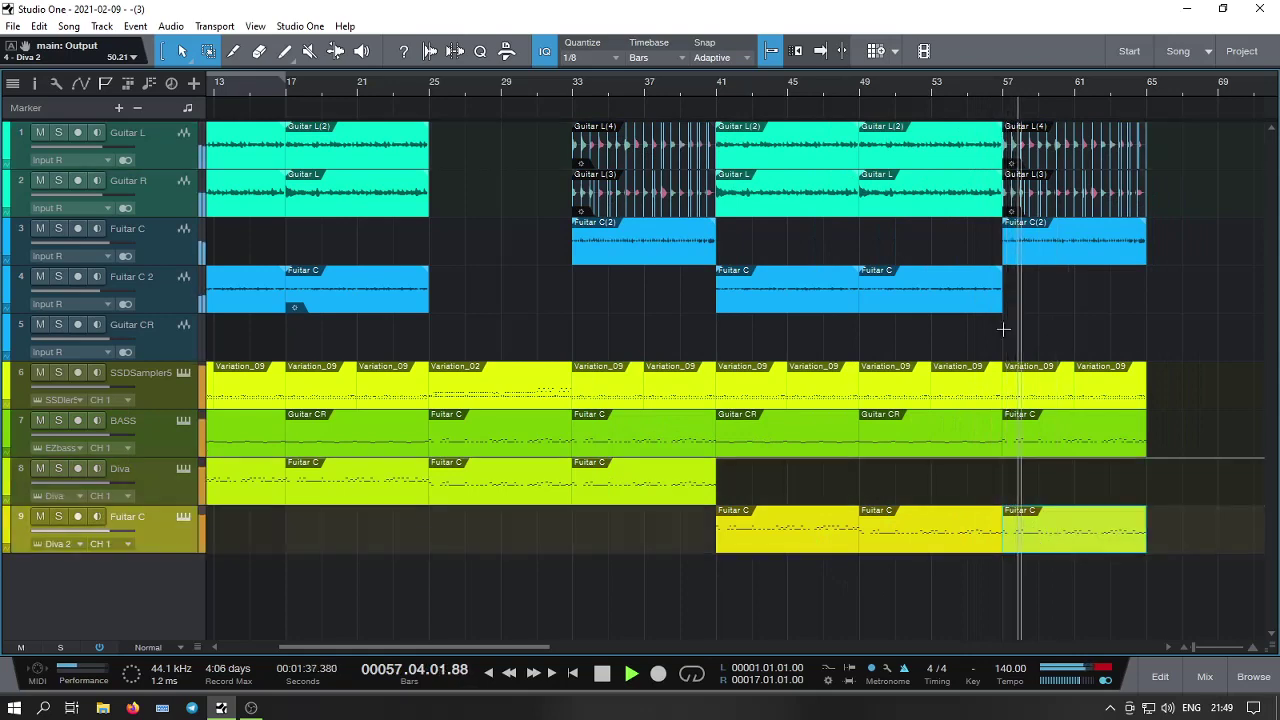
# Copy the Fuitar C instrument clip at bar 57 up to the Diva track at the same bar and stop playback.
pyautogui.moveTo(500, 642); pyautogui.dragTo(576, 628)
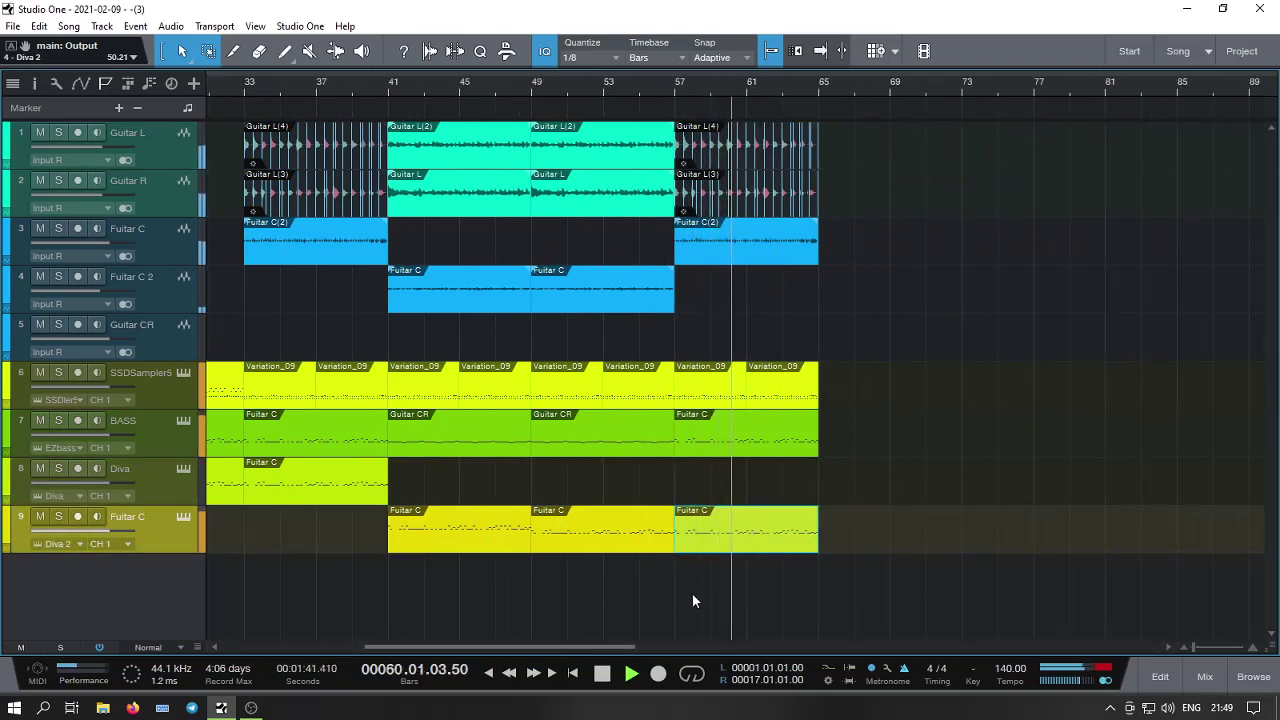
pyautogui.moveTo(744, 550); pyautogui.dragTo(735, 512)
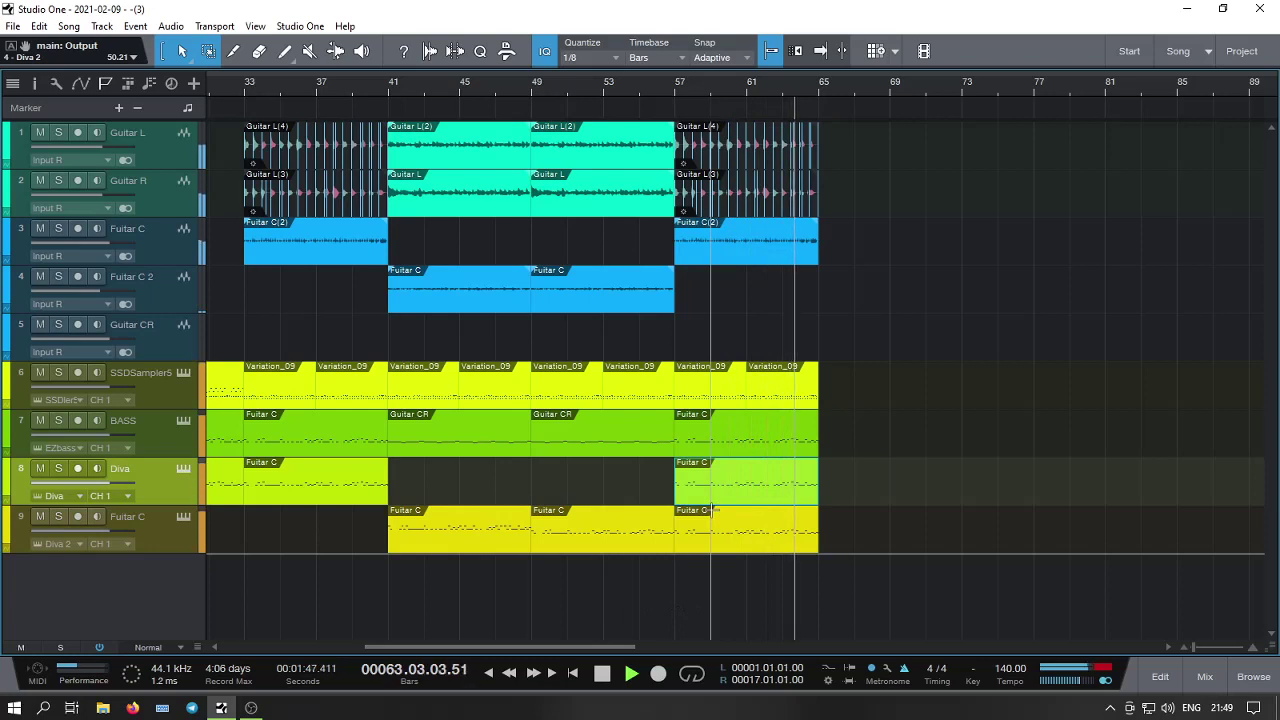
pyautogui.press('space')
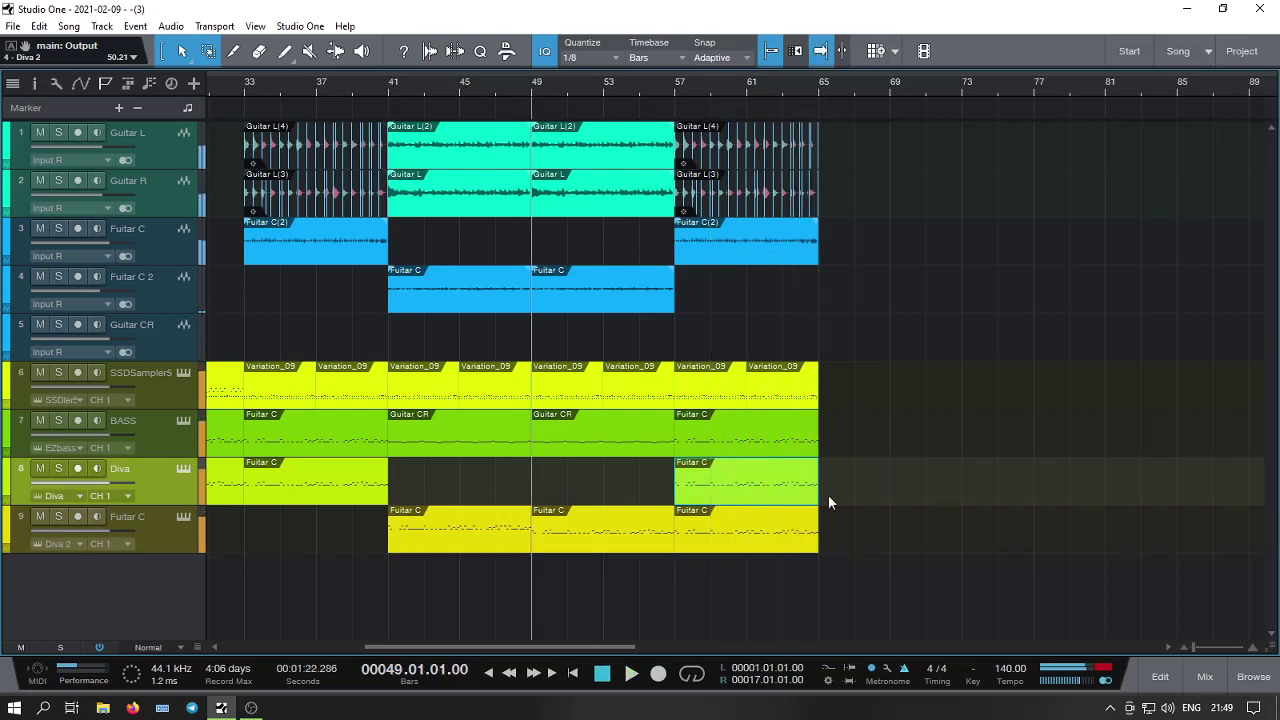
# Audition THE_METAL_FOUNDRY 205@STRAIGHT_4#4 cymbal and open-hat groove variations in SSDSampler5.
pyautogui.click(189, 376)
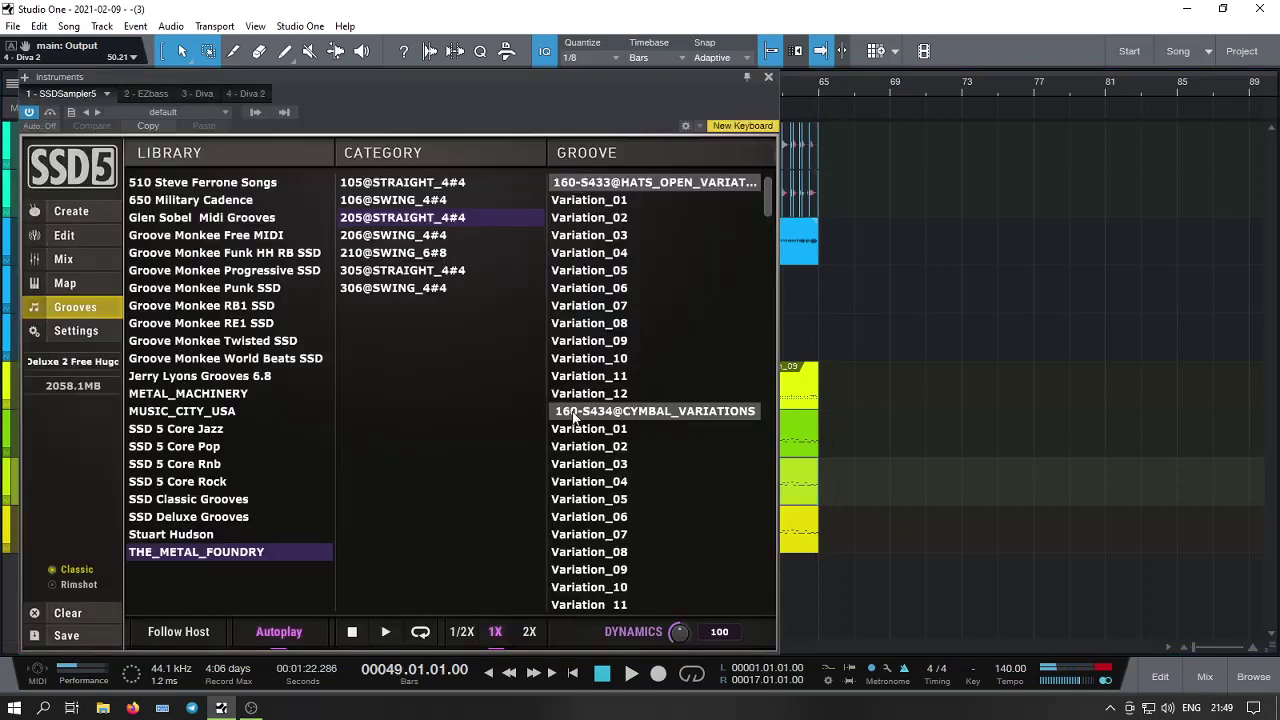
pyautogui.click(595, 483)
pyautogui.click(590, 534)
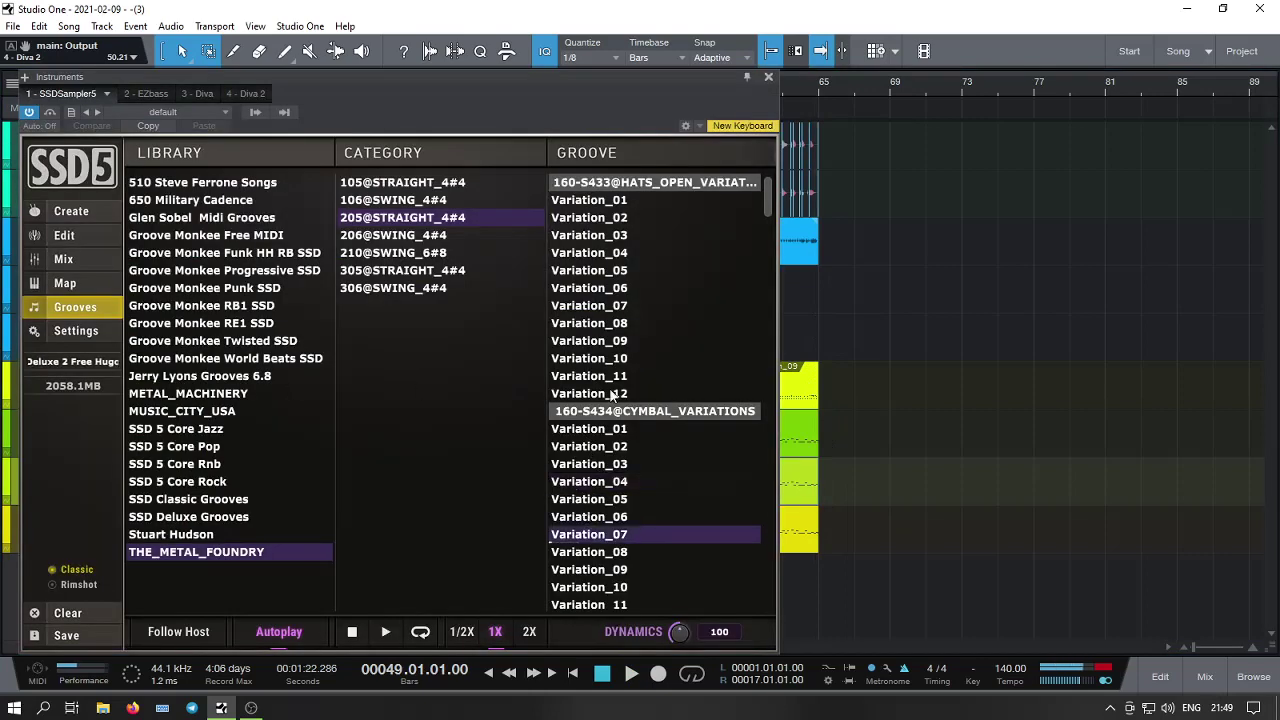
pyautogui.click(603, 289)
pyautogui.click(607, 342)
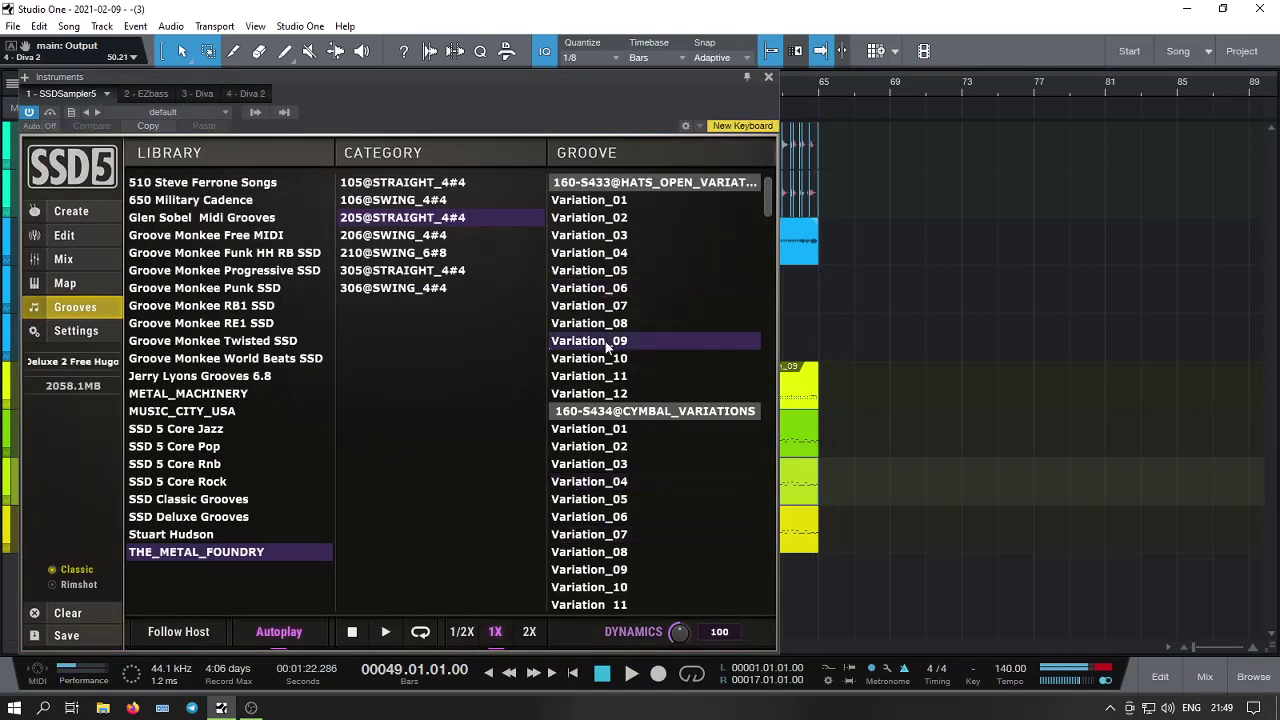
pyautogui.click(603, 359)
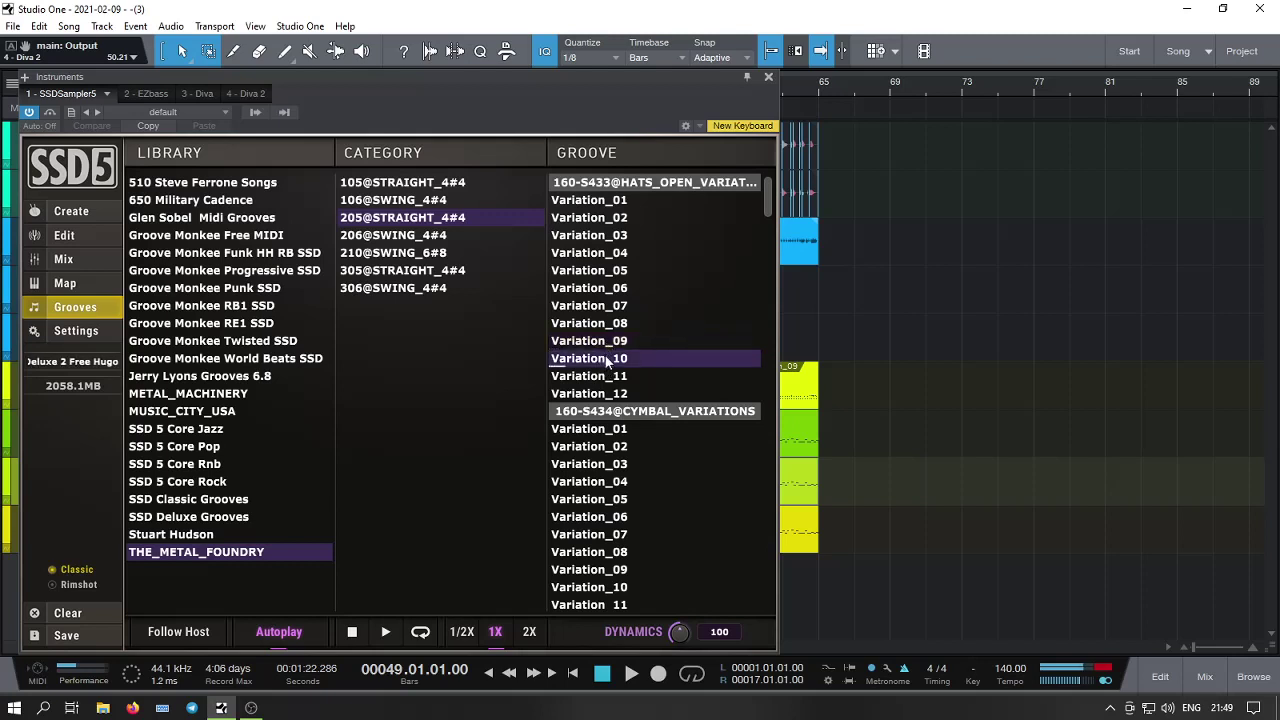
pyautogui.click(608, 377)
pyautogui.click(609, 291)
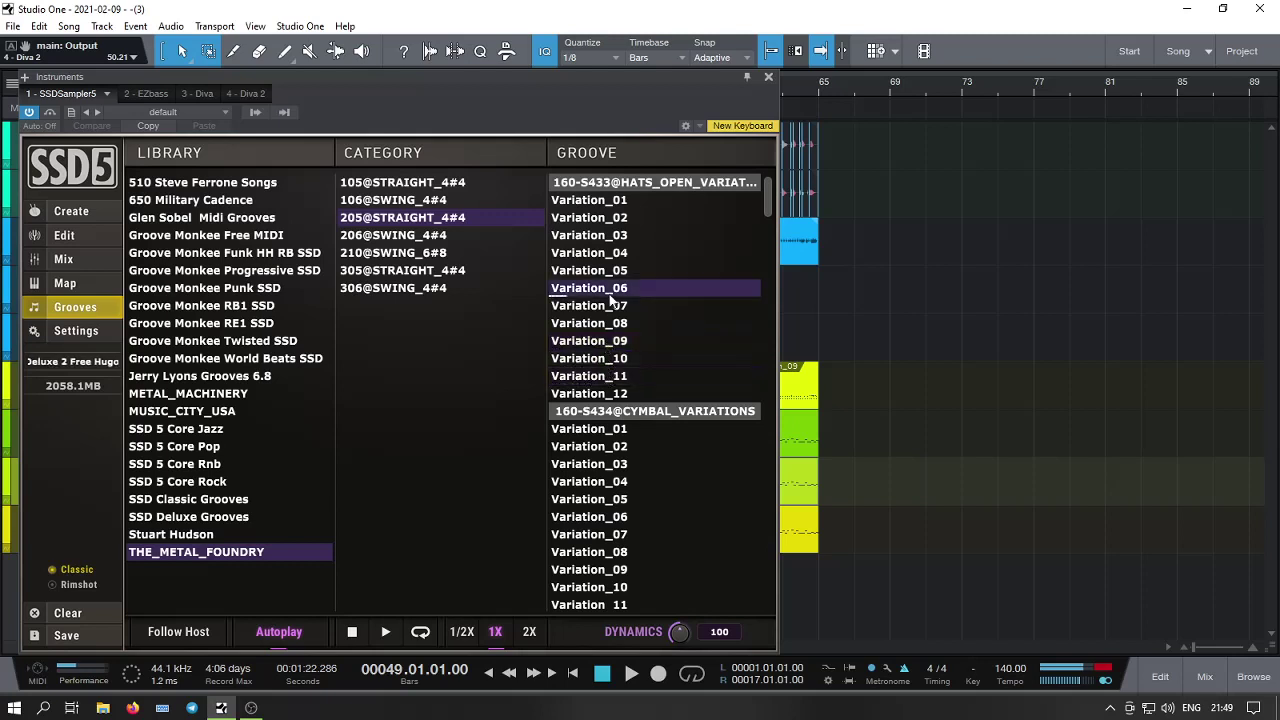
pyautogui.click(614, 271)
pyautogui.click(609, 289)
# Place the open-hats groove Variation_06 on the SSDSampler5 track at bar 65 and duplicate it to bar 69.
pyautogui.moveTo(622, 289); pyautogui.dragTo(853, 383)
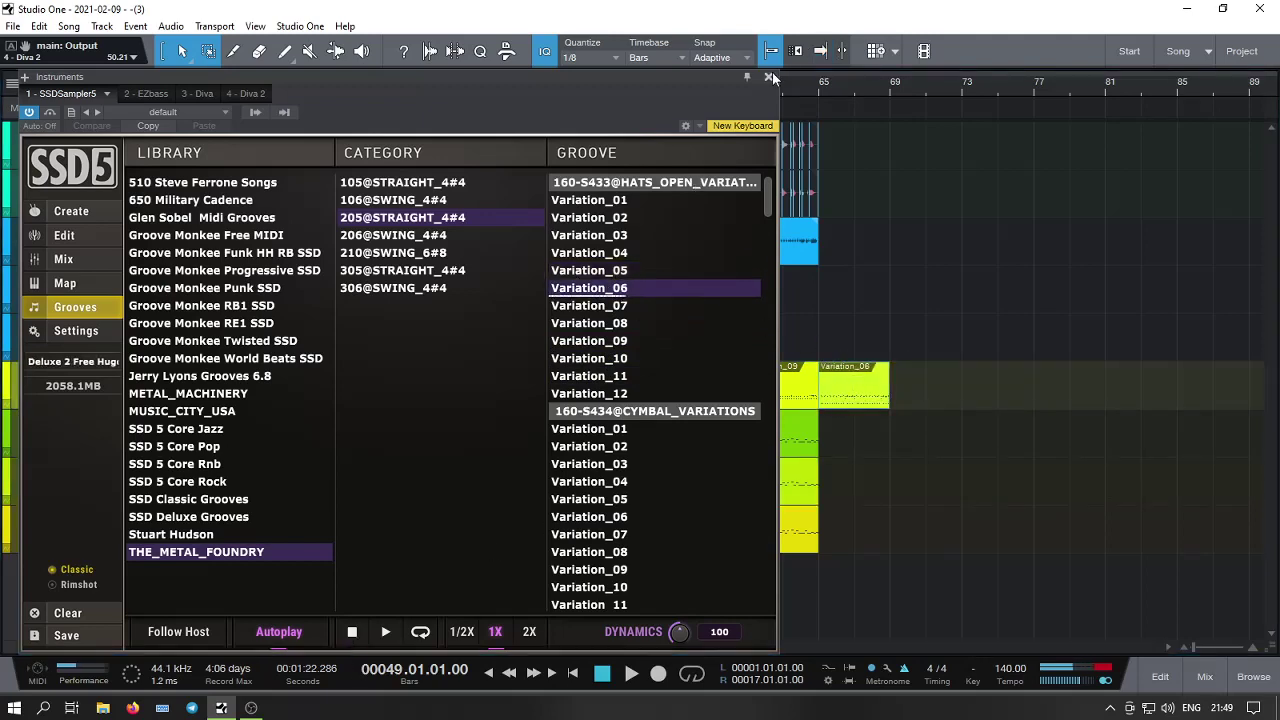
pyautogui.click(768, 77)
pyautogui.rightClick(860, 395)
pyautogui.click(922, 172)
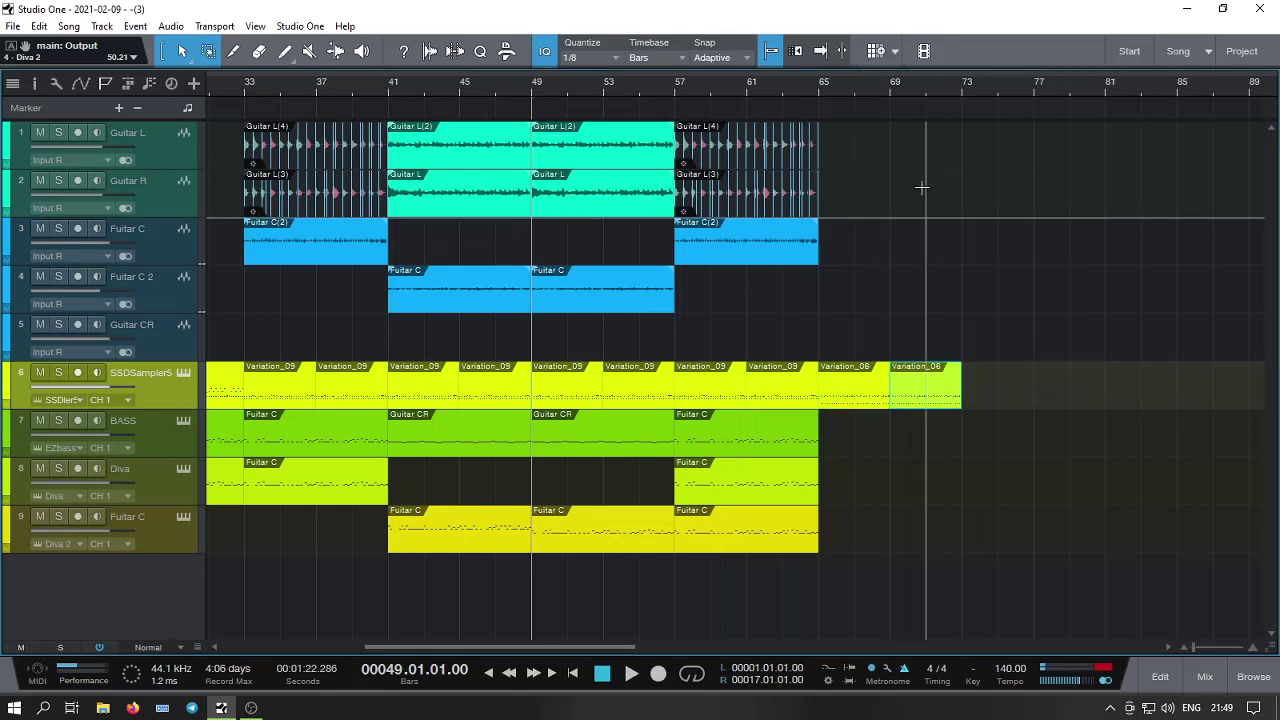
# Duplicate the BASS clip at bar 57 to bar 65 and set the playback position to bar 65.
pyautogui.click(749, 444)
pyautogui.rightClick(749, 444)
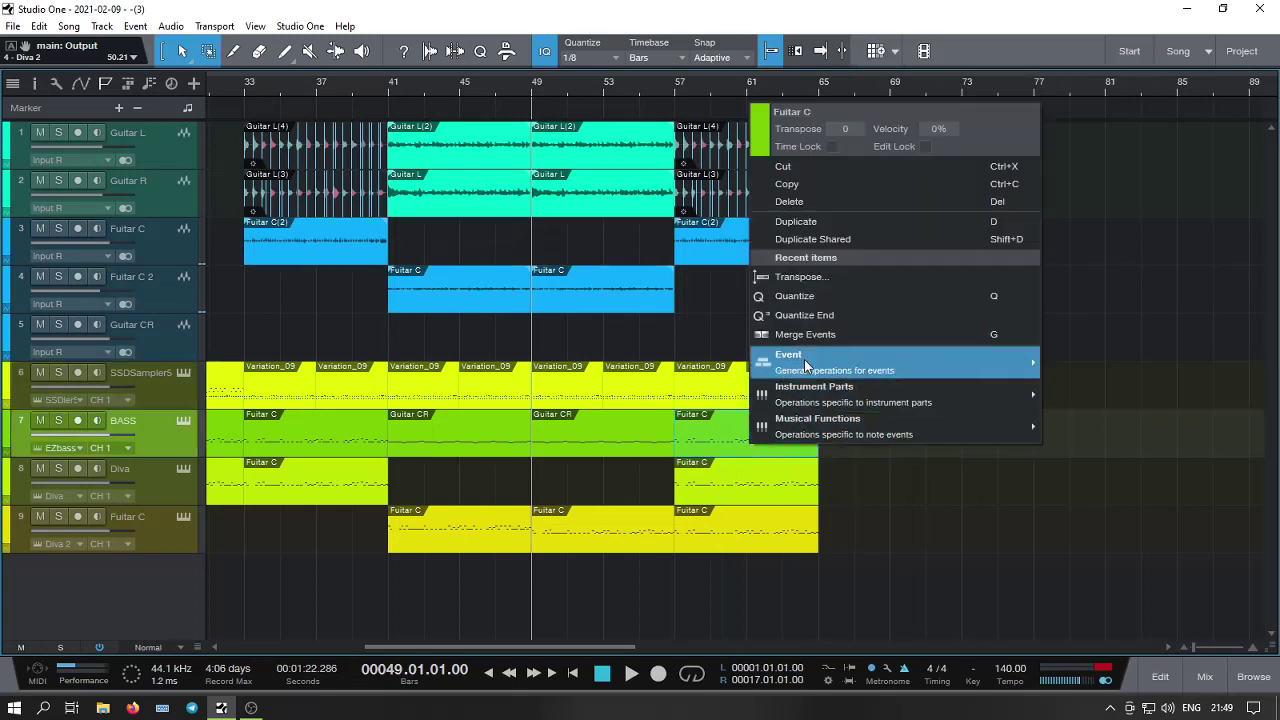
pyautogui.click(834, 216)
pyautogui.click(822, 90)
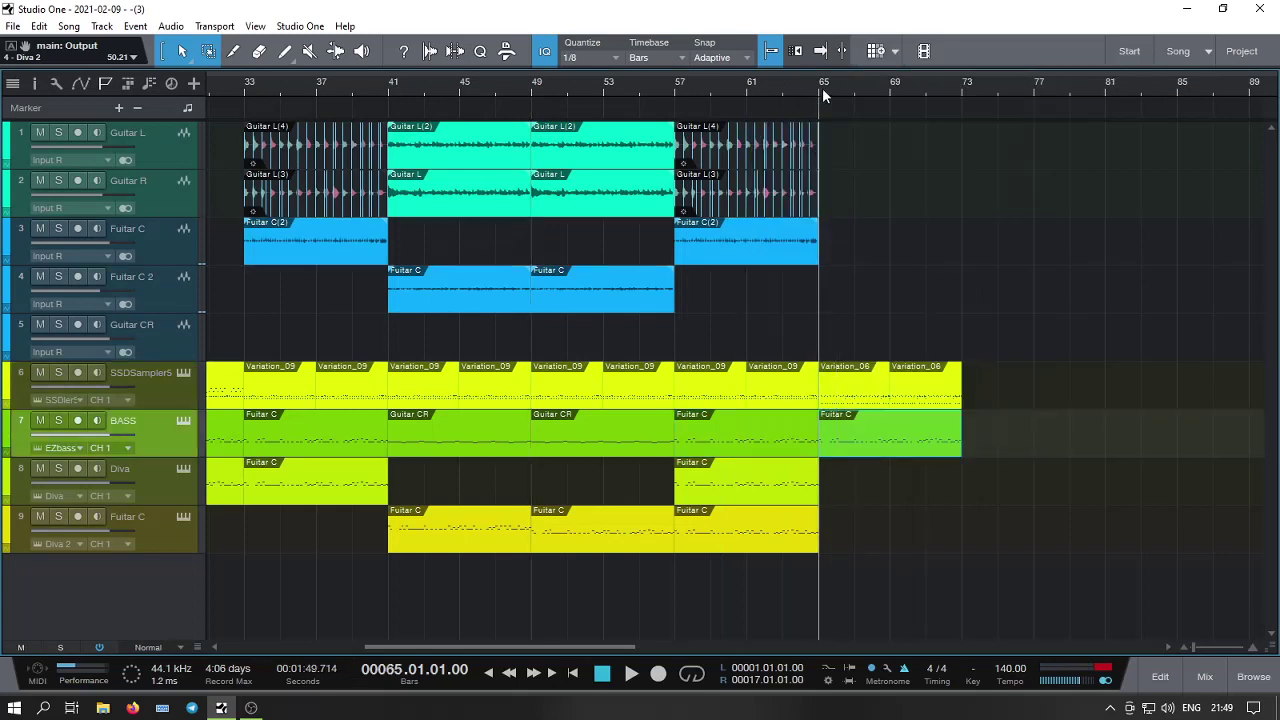
# Record-enable the Guitar L track, record a guitar take from bar 65 to bar 73, and move it to the Guitar R track.
pyautogui.click(79, 133)
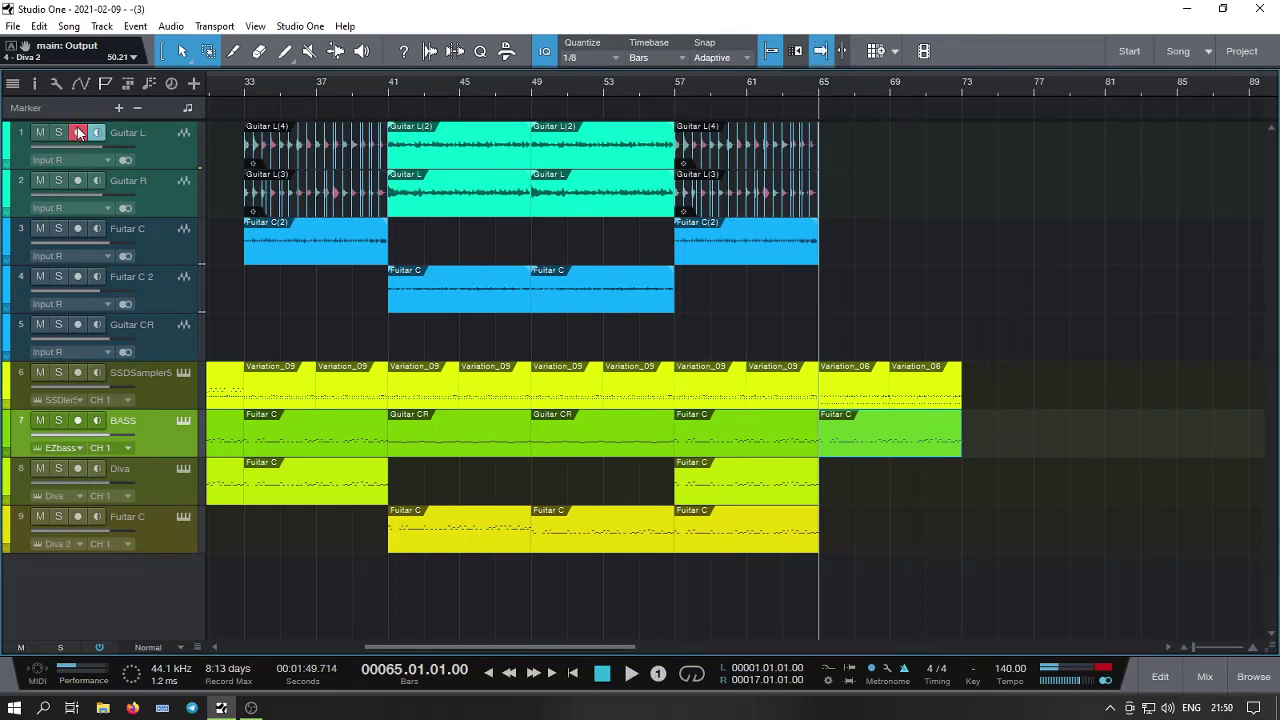
pyautogui.press('KP_Multiply')
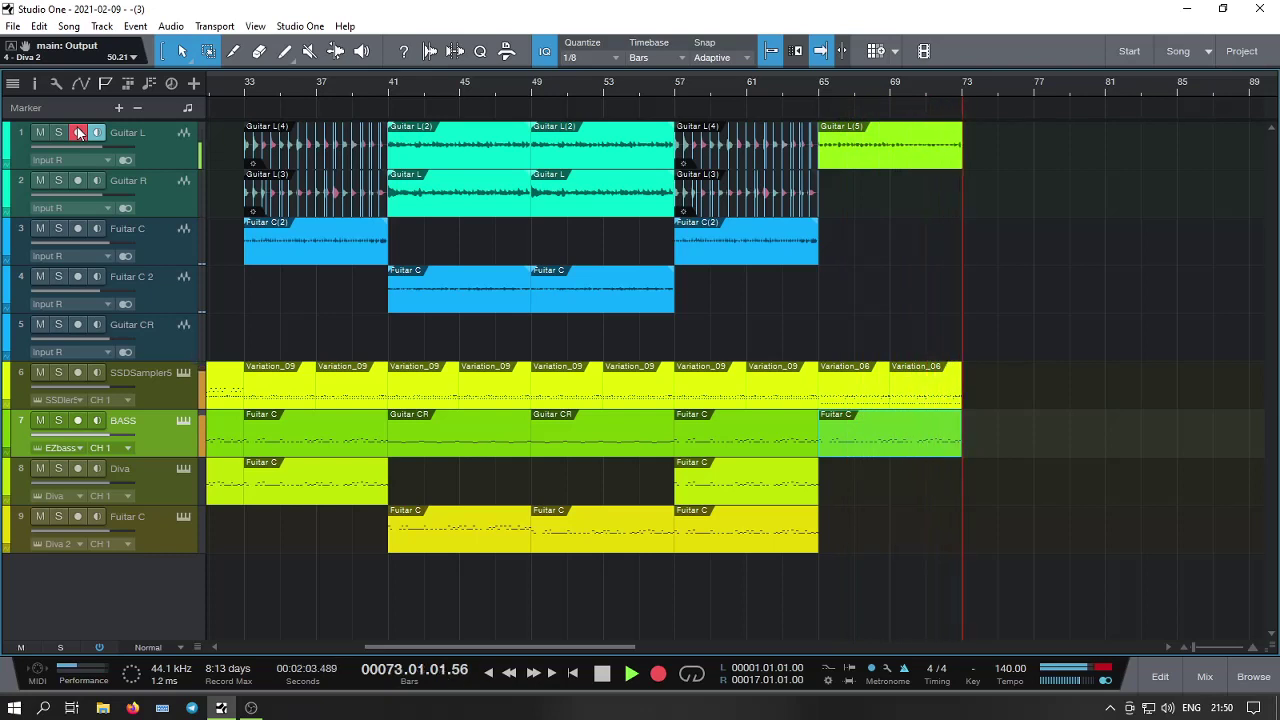
pyautogui.press('space')
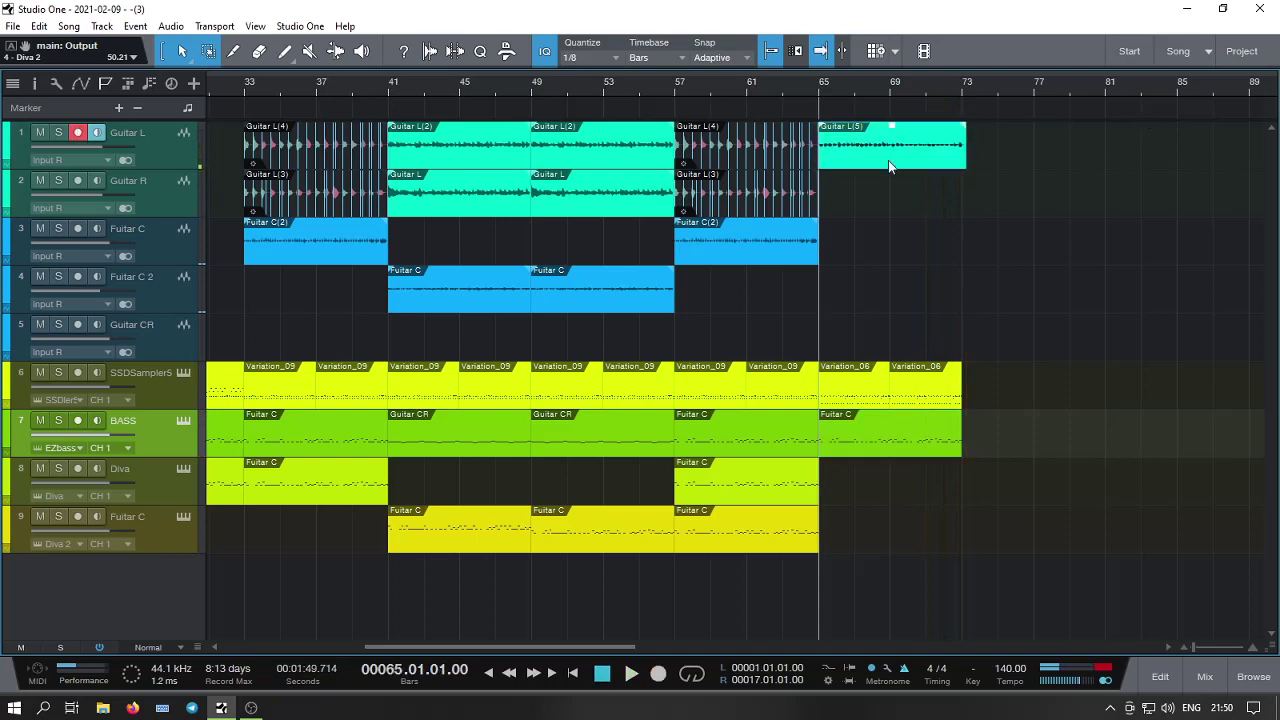
pyautogui.moveTo(936, 156); pyautogui.dragTo(957, 208)
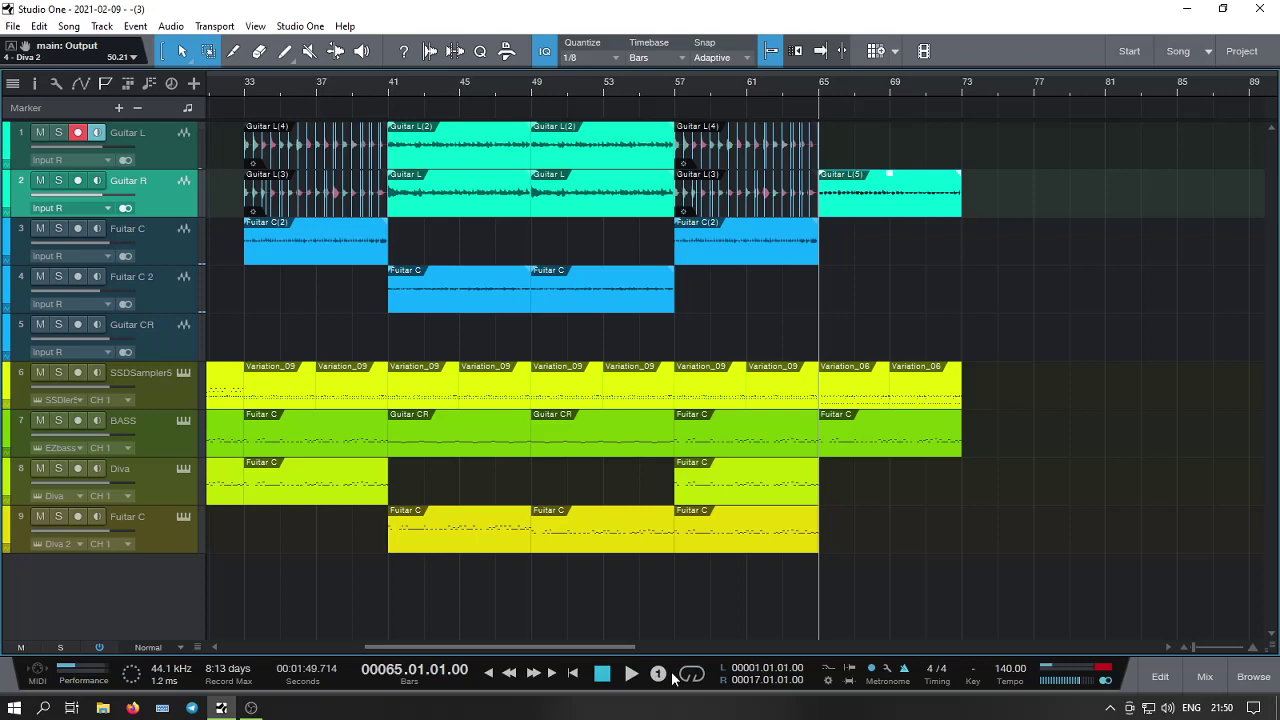
# Record a second Guitar L take from bar 65, trim its end to bar 73, and play it back.
pyautogui.click(670, 674)
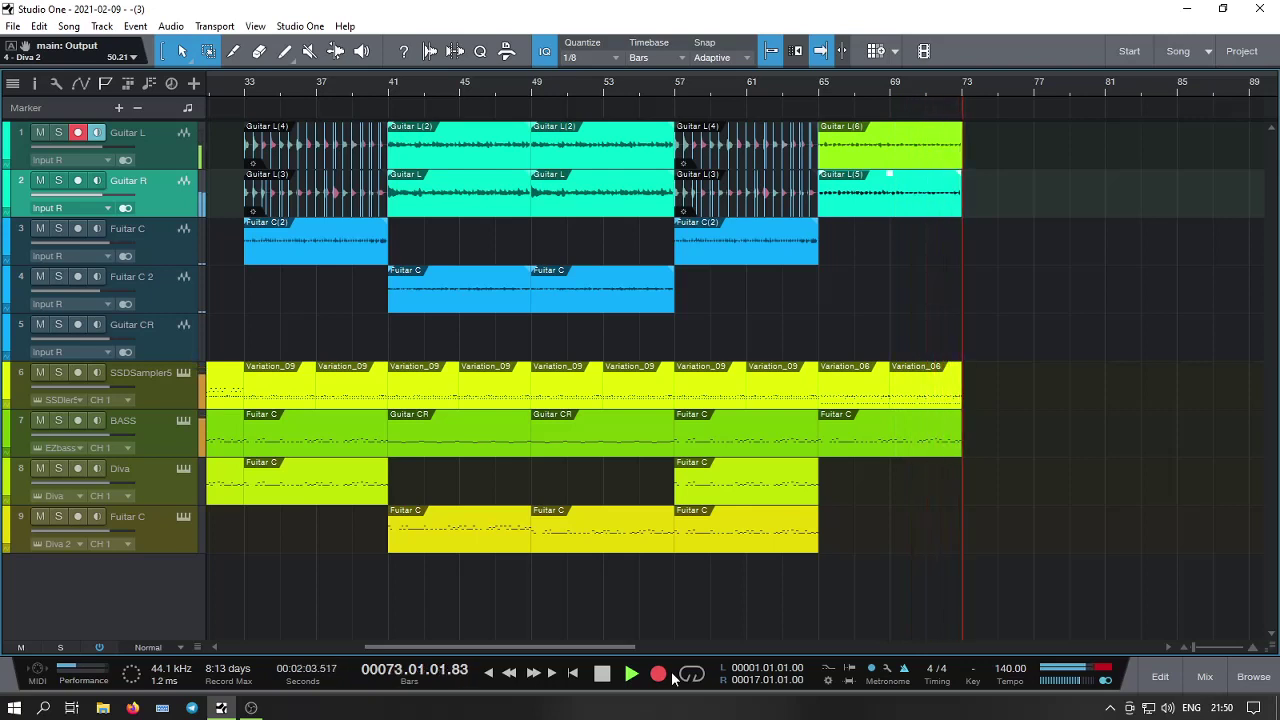
pyautogui.press('space')
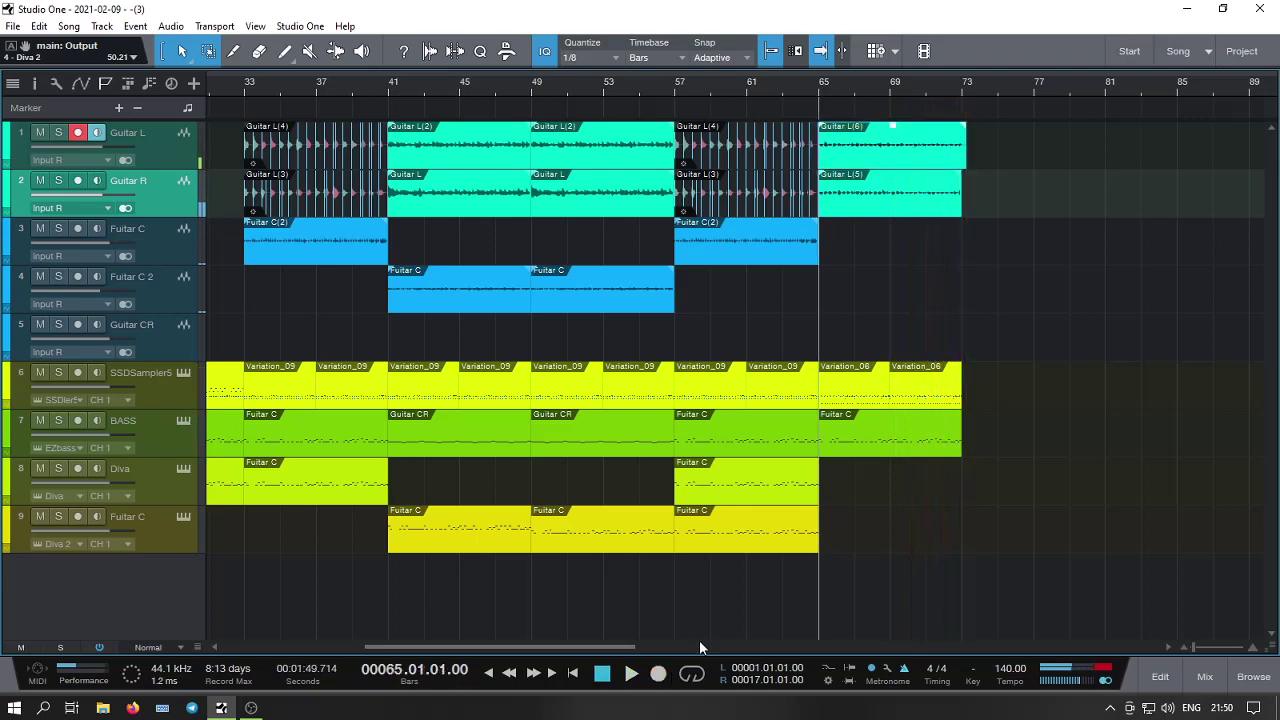
pyautogui.click(972, 158)
pyautogui.press('space')
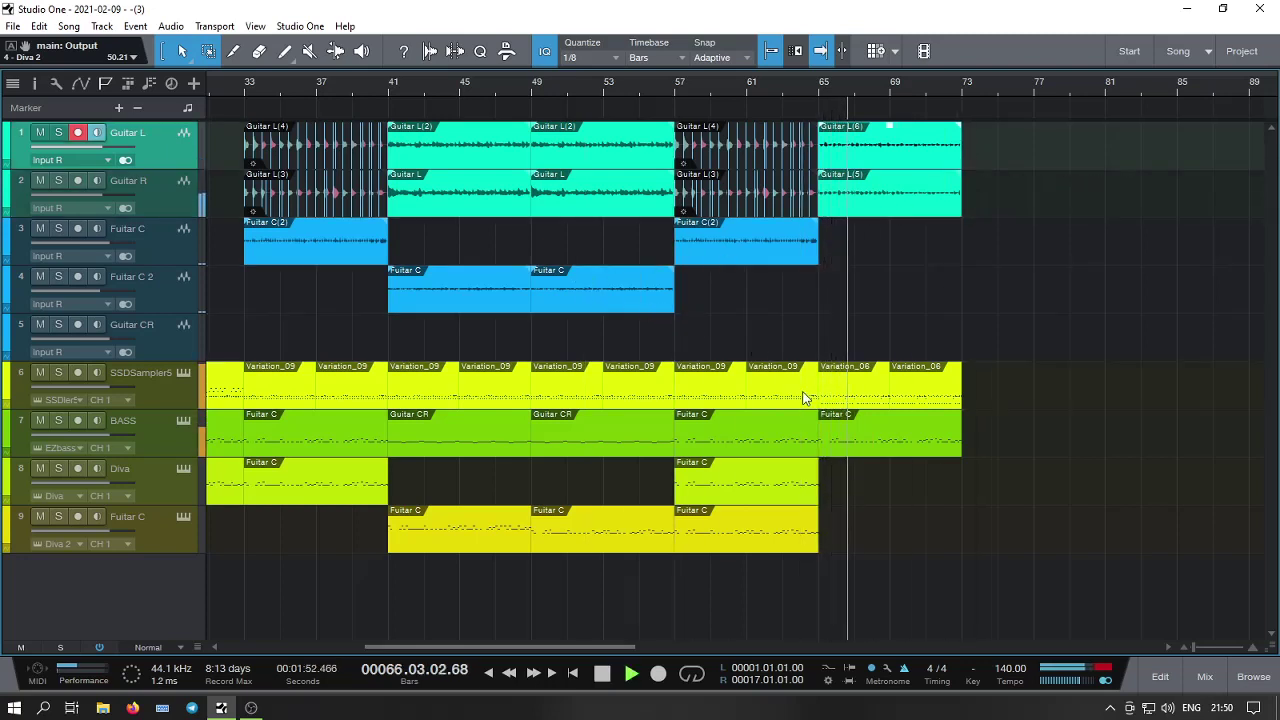
pyautogui.press('space')
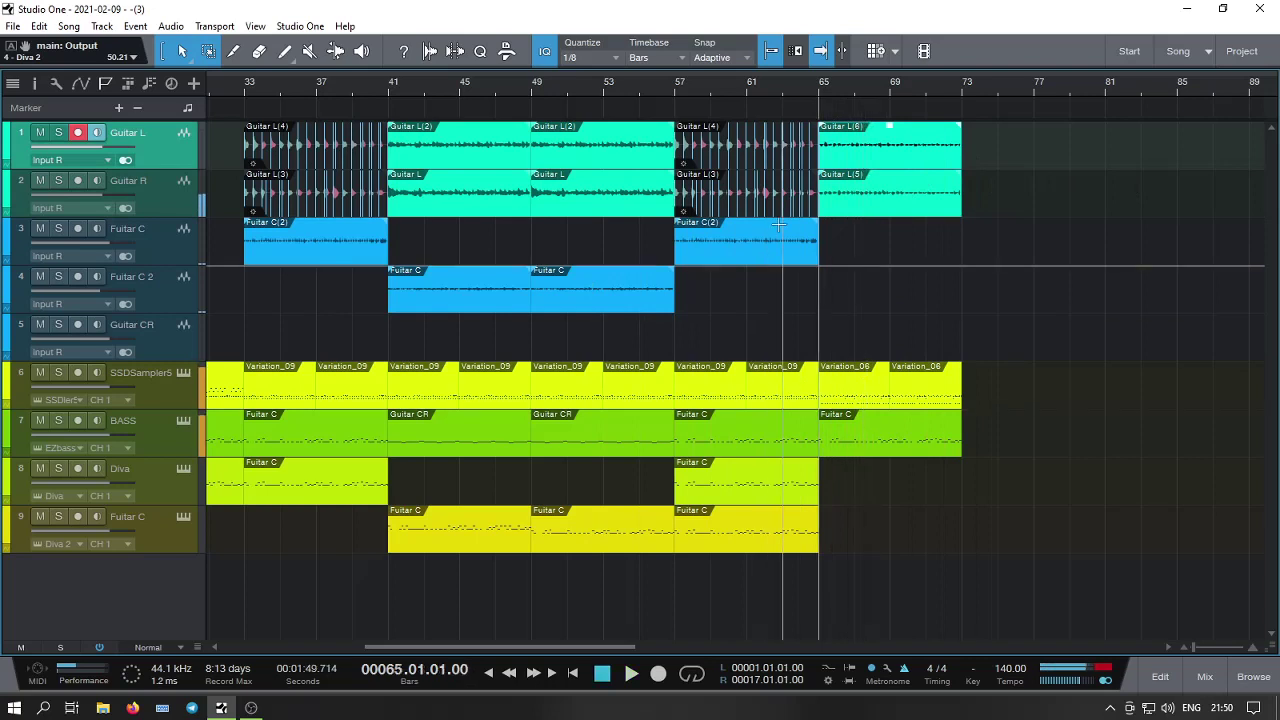
# Duplicate the Fuitar C audio clip at bar 57 to bar 65 and play from bar 65.
pyautogui.rightClick(758, 255)
pyautogui.click(828, 410)
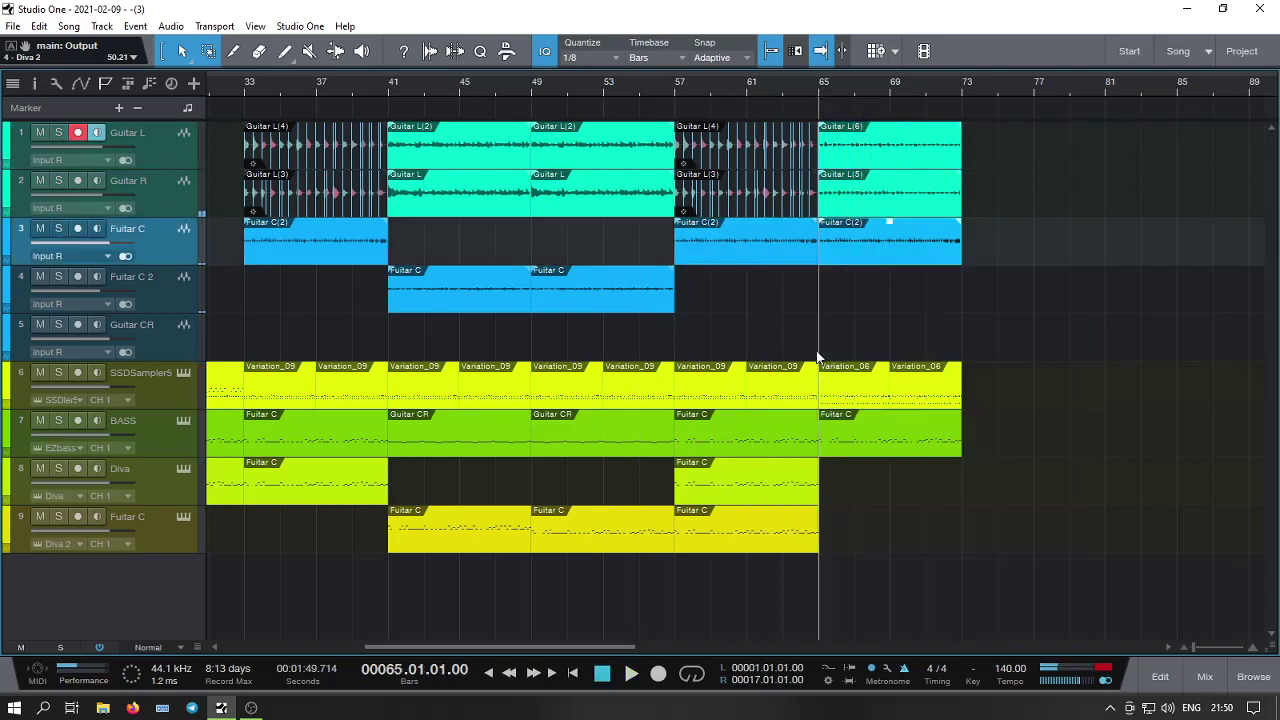
pyautogui.press('space')
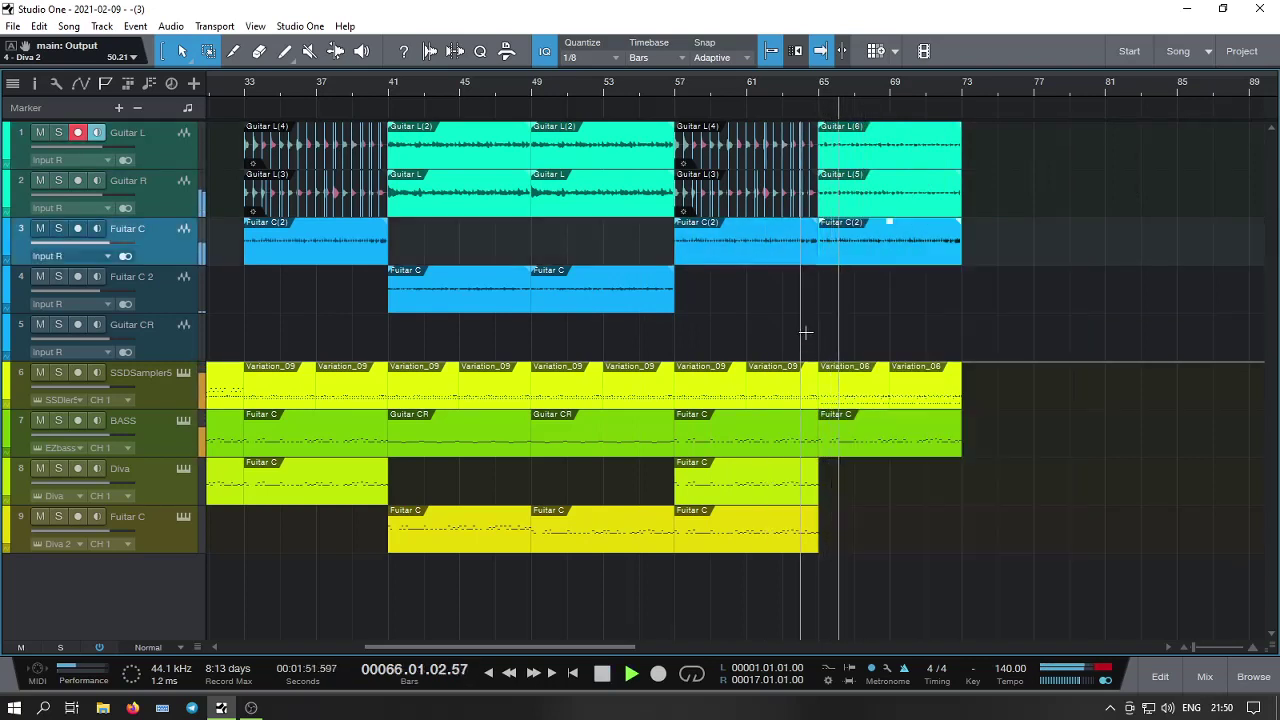
# Duplicate the Diva and Fuitar C instrument clips at bar 57 together to bar 65.
pyautogui.click(792, 89)
pyautogui.moveTo(843, 540); pyautogui.dragTo(782, 458)
pyautogui.rightClick(778, 491)
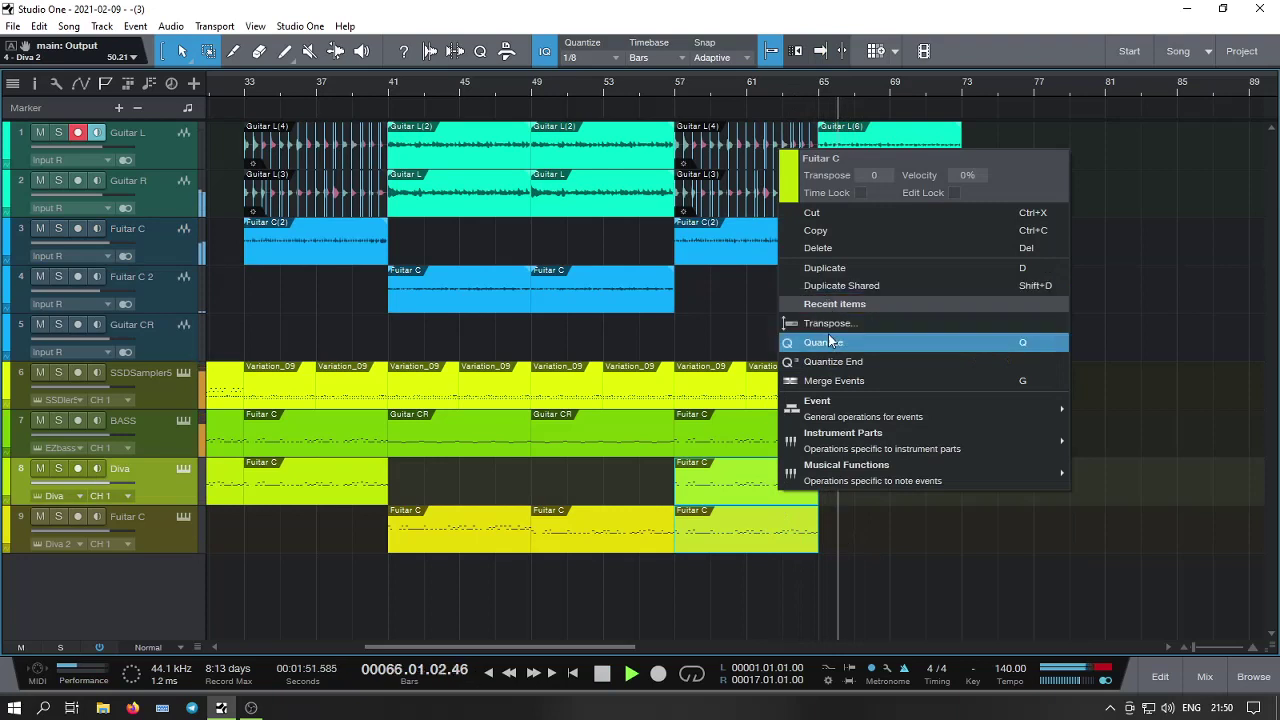
pyautogui.click(826, 267)
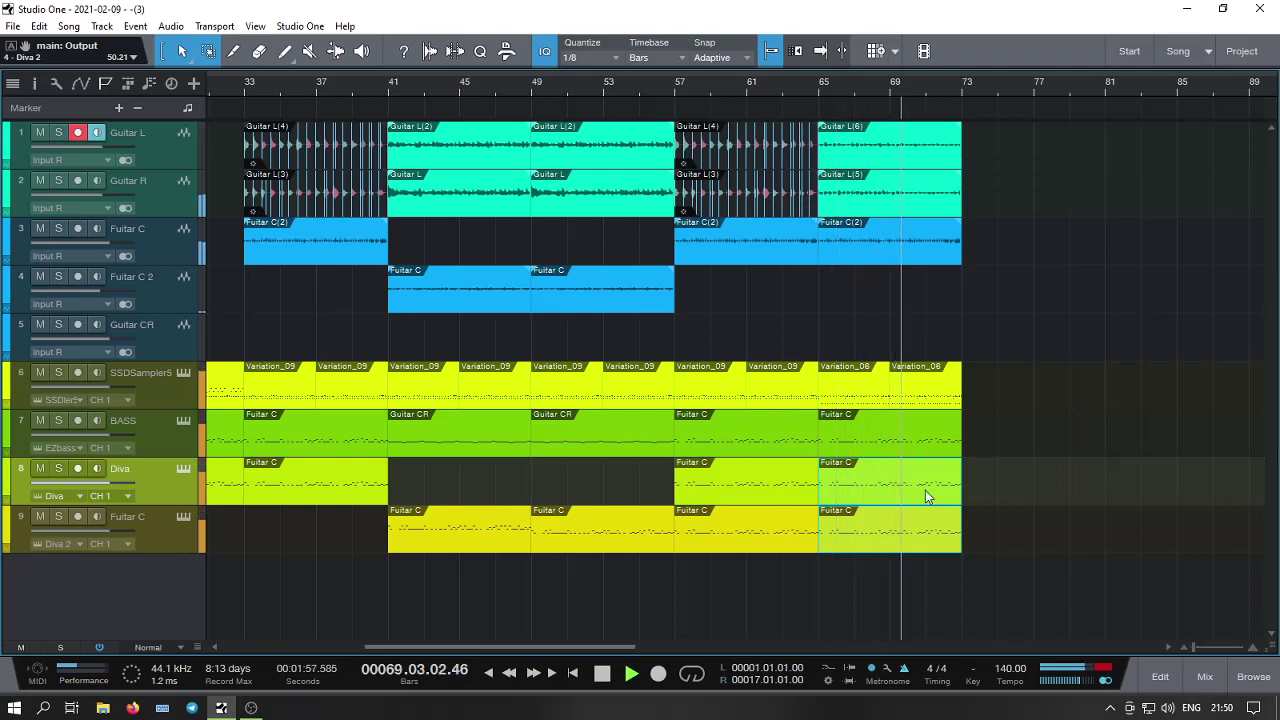
# Move the Diva clip at bar 65 onto a new instrument track below track 9 and return the stopped playback to bar 65.
pyautogui.moveTo(931, 493); pyautogui.dragTo(920, 572)
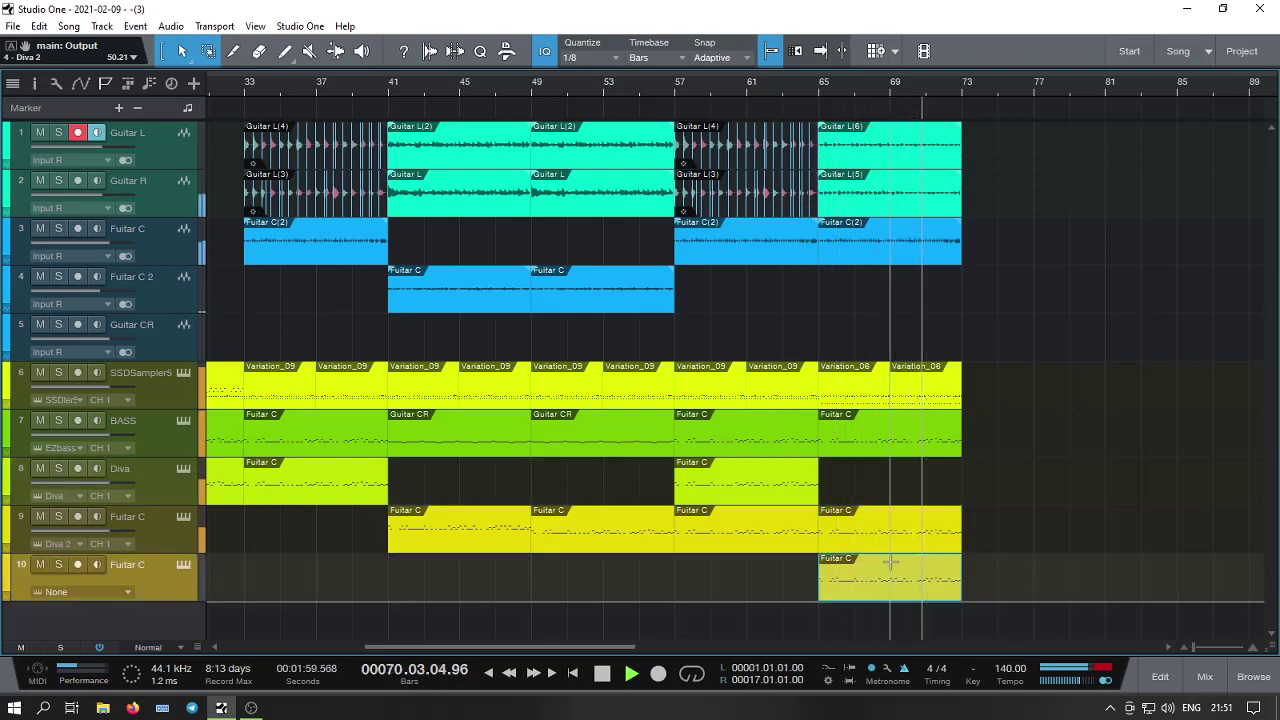
pyautogui.press('space')
pyautogui.click(834, 92)
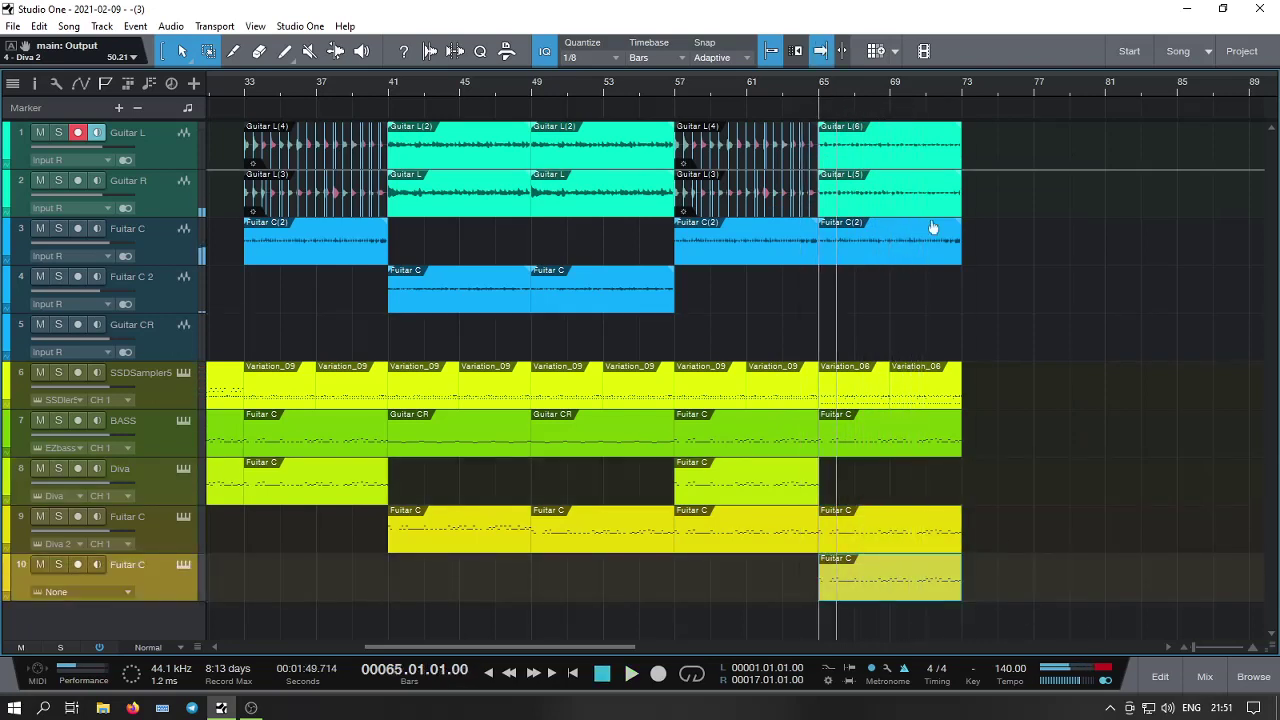
# Load Hive on the new instrument track and choose the preset ARK Guru Time from 10 Loops - tuned.
pyautogui.click(1252, 676)
pyautogui.moveTo(1076, 496); pyautogui.dragTo(172, 588)
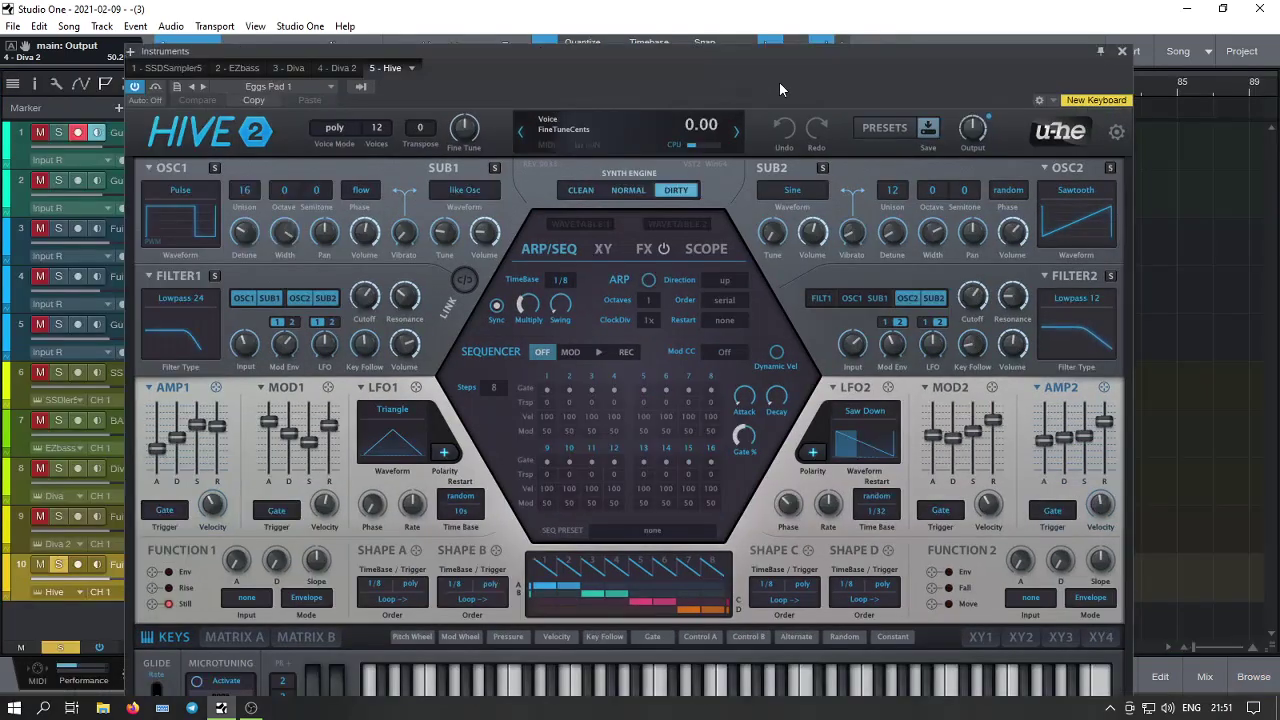
pyautogui.click(860, 130)
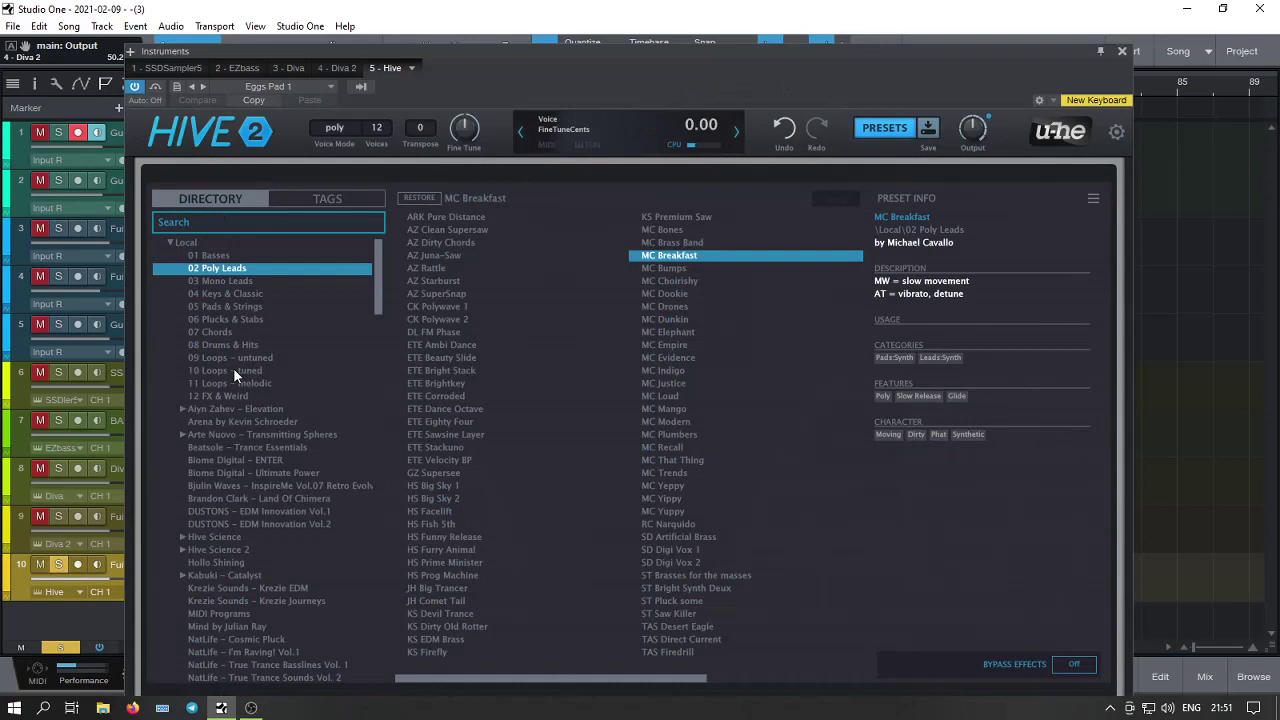
pyautogui.click(233, 369)
pyautogui.click(442, 356)
pyautogui.click(444, 306)
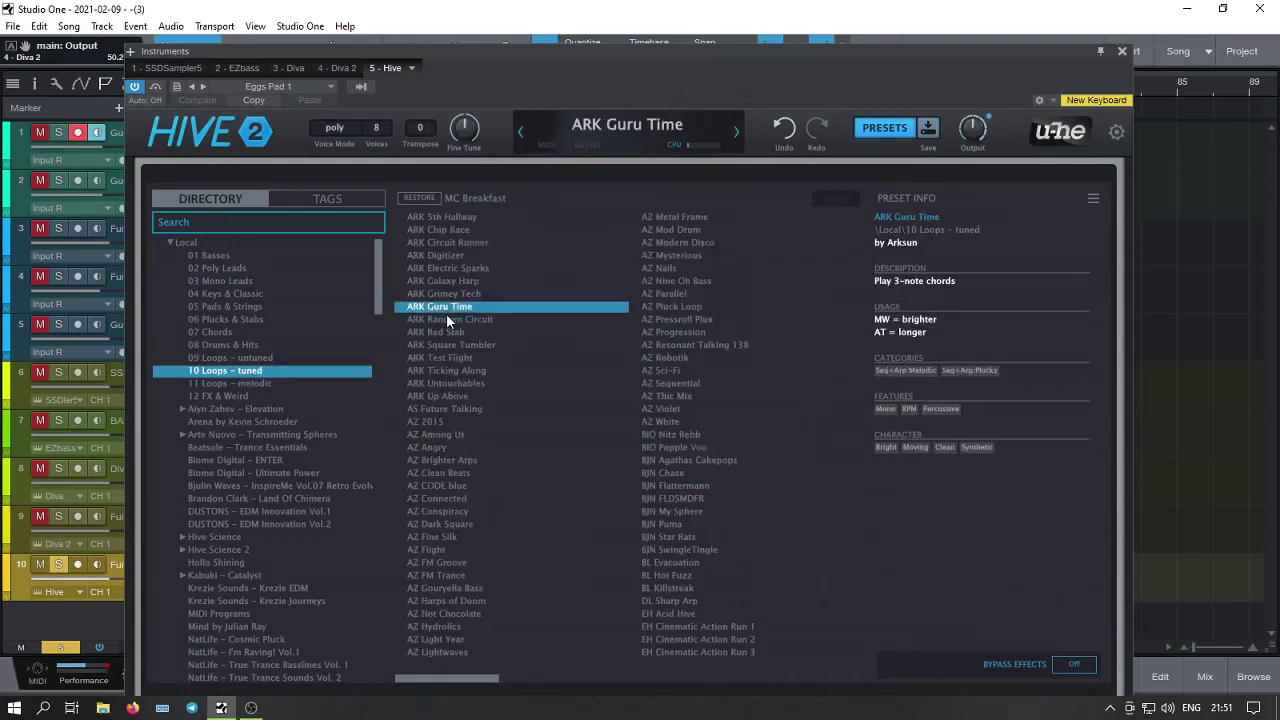
# Turn off solo on the Hive track, close the instrument window, and stop playback.
pyautogui.click(59, 566)
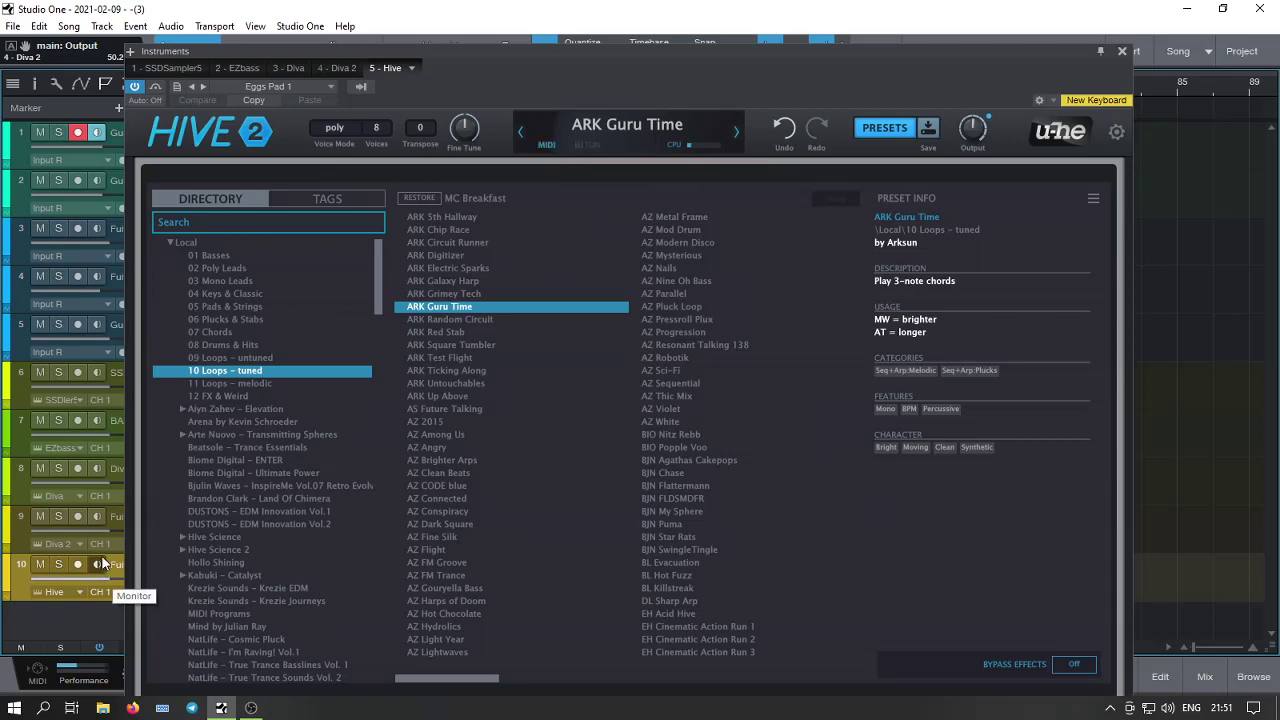
pyautogui.click(1123, 52)
pyautogui.click(602, 674)
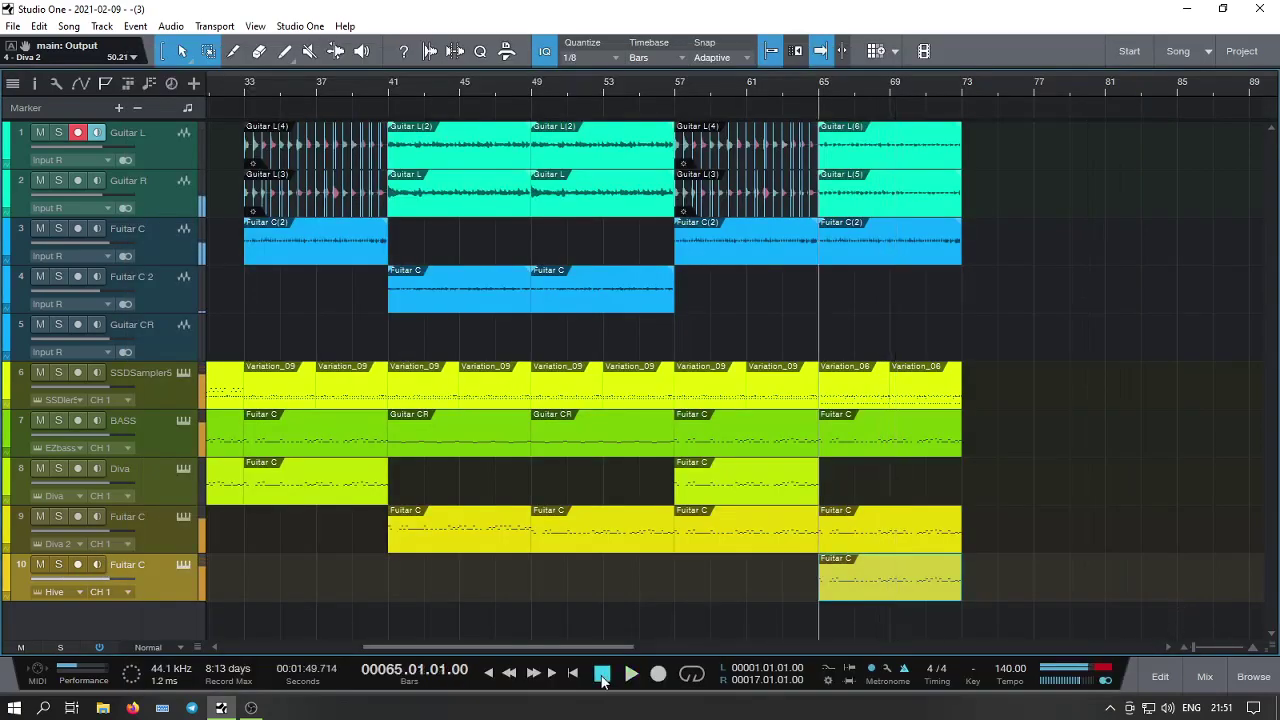
# Play the song from the start, mute the Diva track, delete its clip at bar 1, and stop playback.
pyautogui.click(602, 674)
pyautogui.click(631, 674)
pyautogui.press('w')
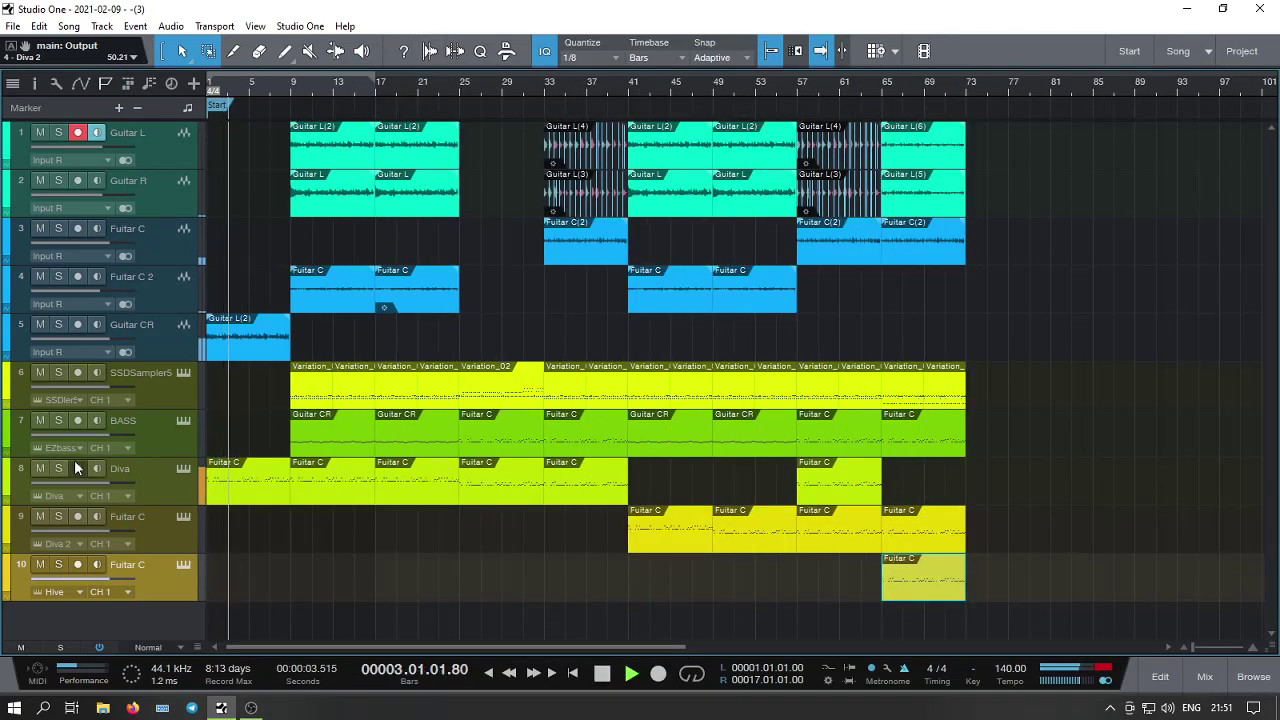
pyautogui.click(40, 468)
pyautogui.rightClick(249, 487)
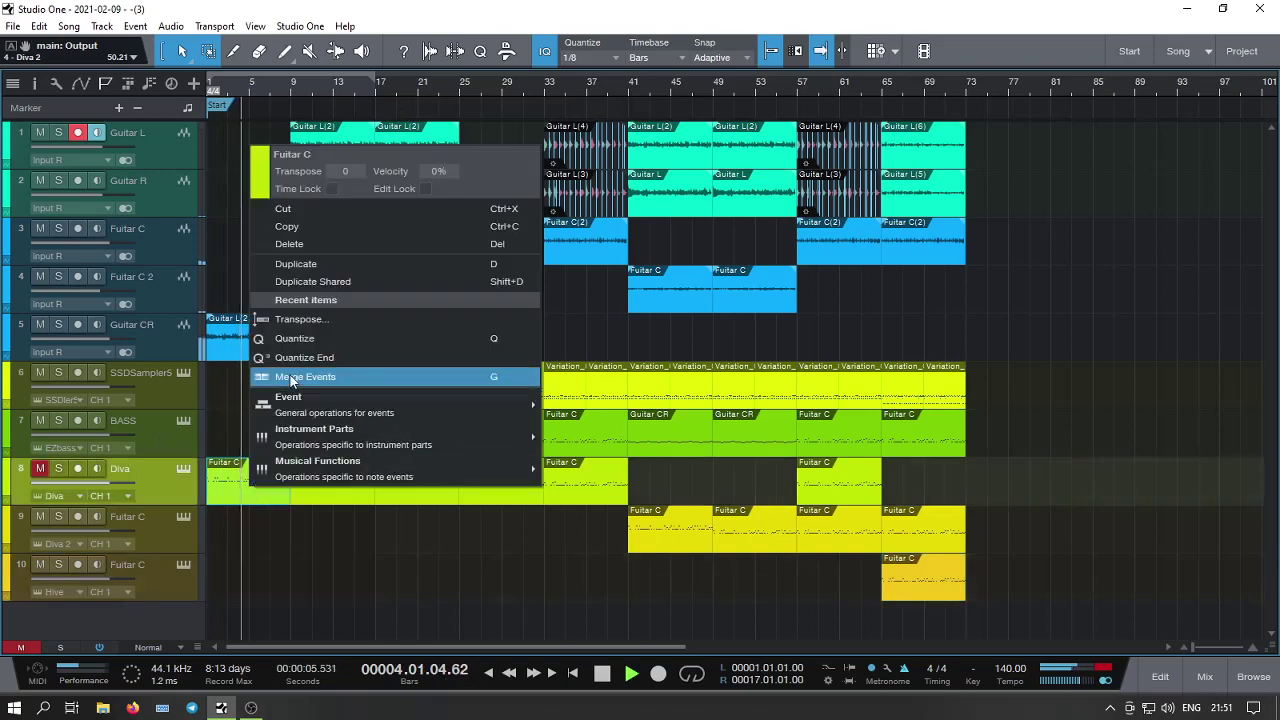
pyautogui.click(314, 246)
pyautogui.press('space')
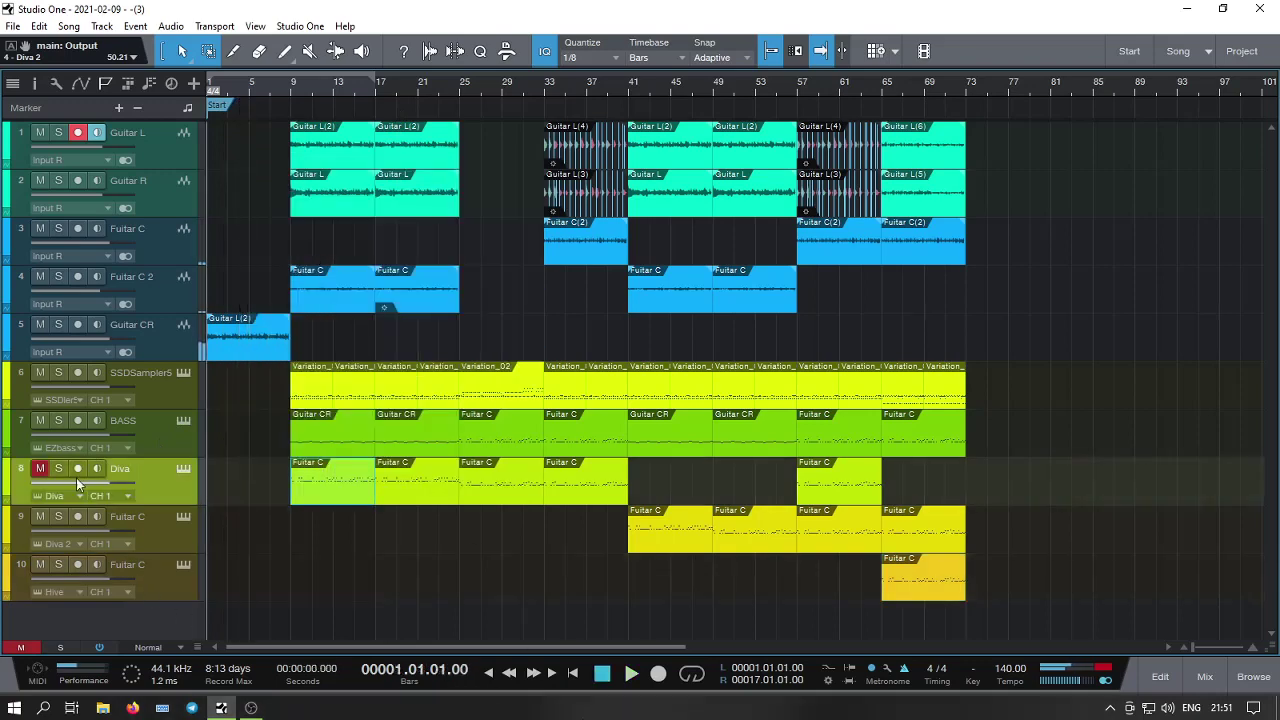